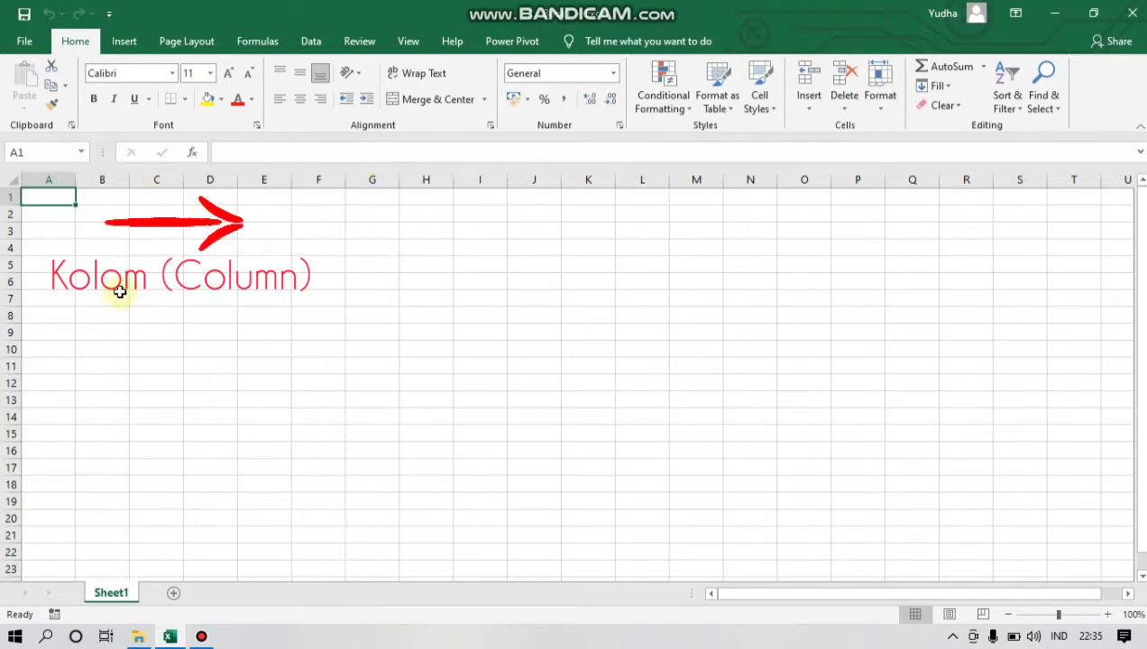
Select cells B3, B4, C6 and G10 in turn to examine how each cell address is shown
click(86, 232)
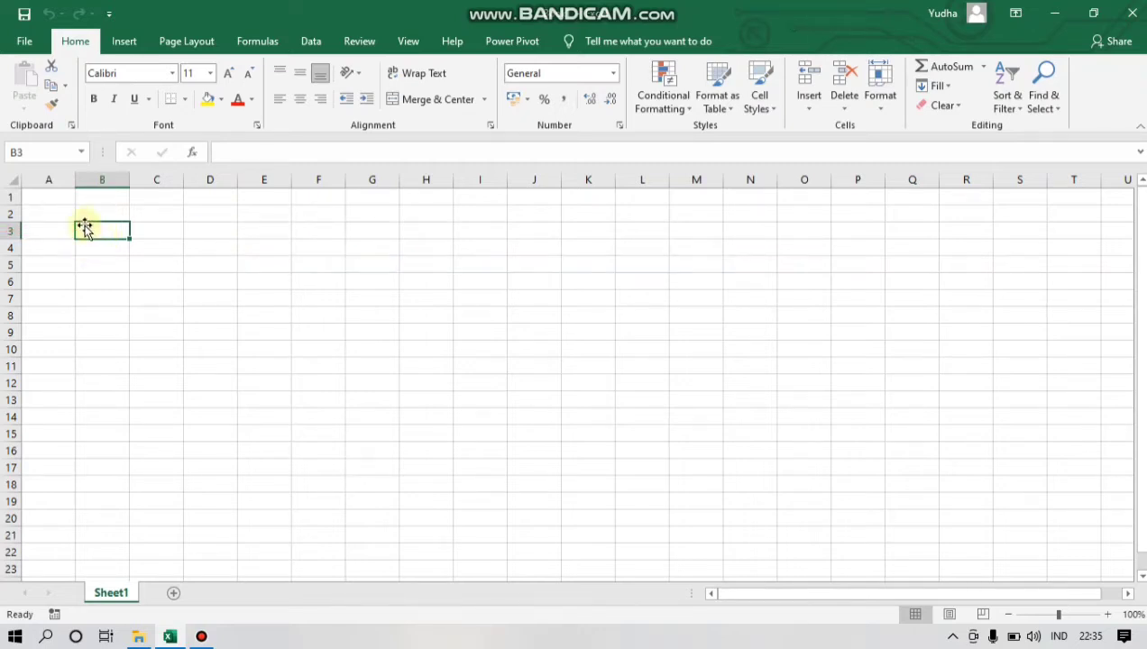
click(101, 247)
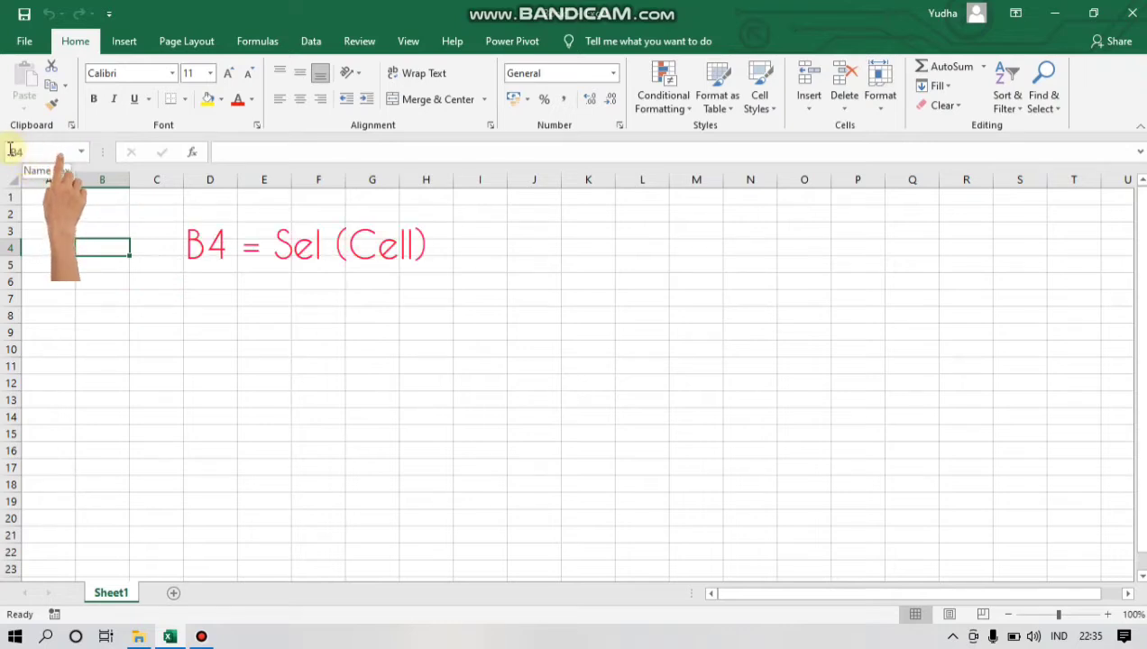
click(158, 282)
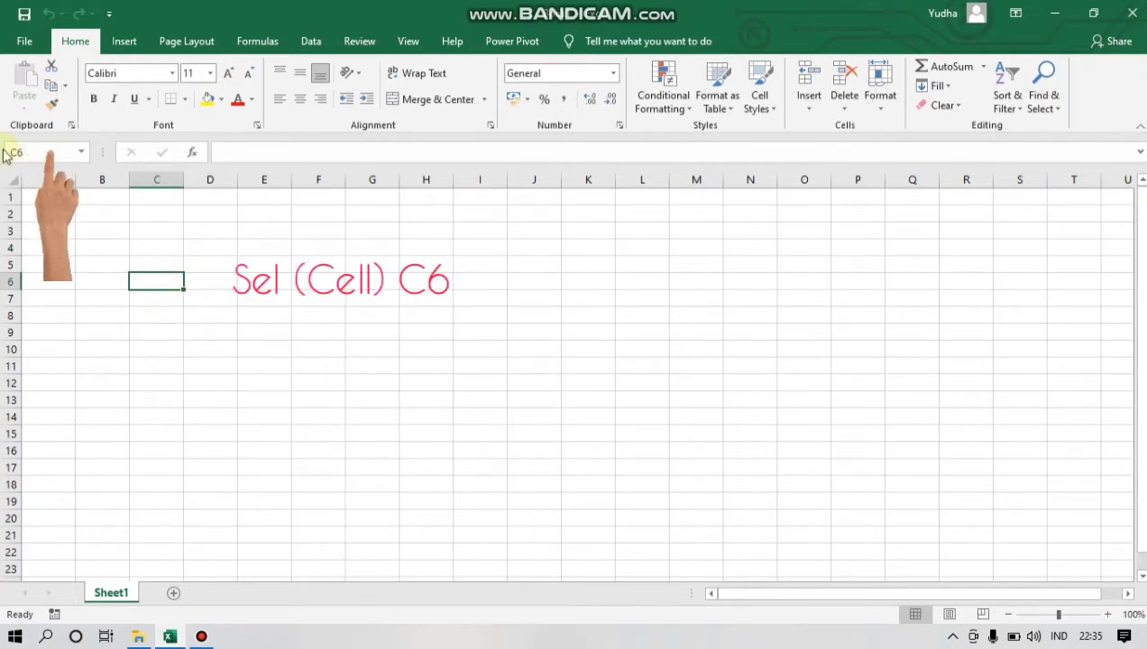
click(399, 354)
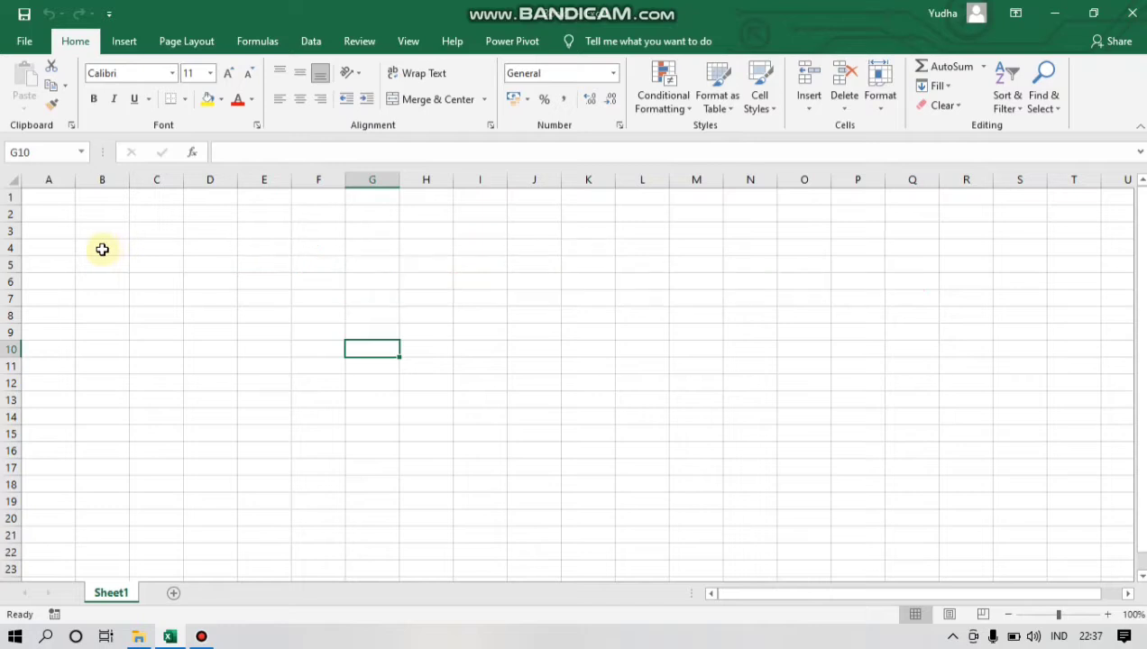
Enter the title "Agenda Kelas 2C Senin, 12 April 2021" in cell A1
click(50, 197)
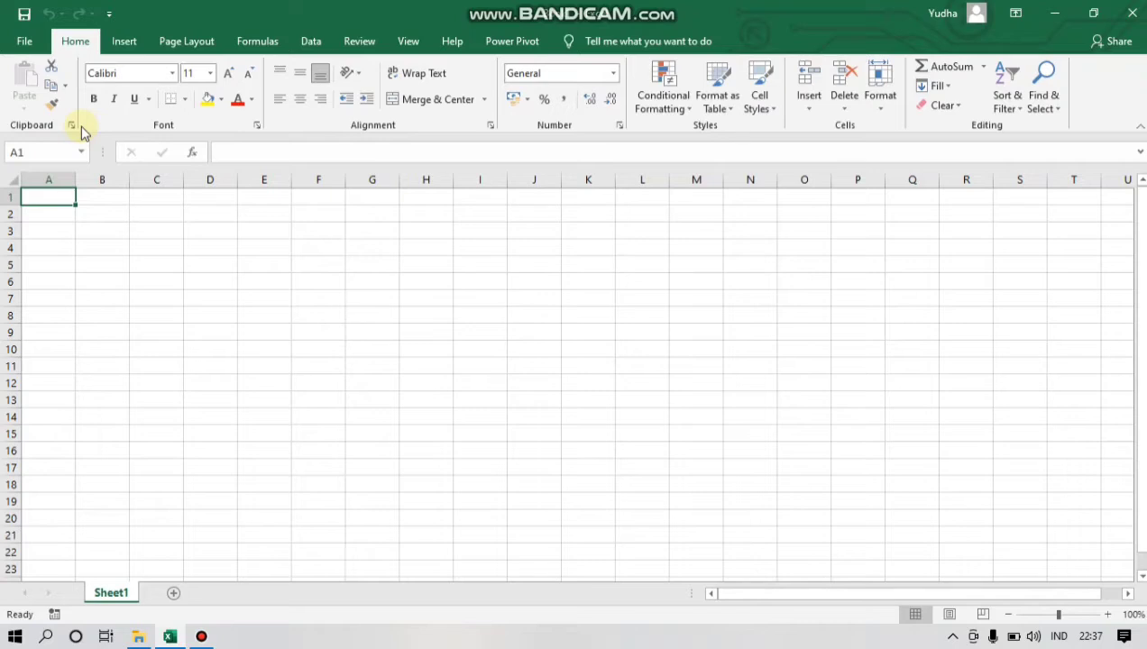
text(Agenda Kelas)
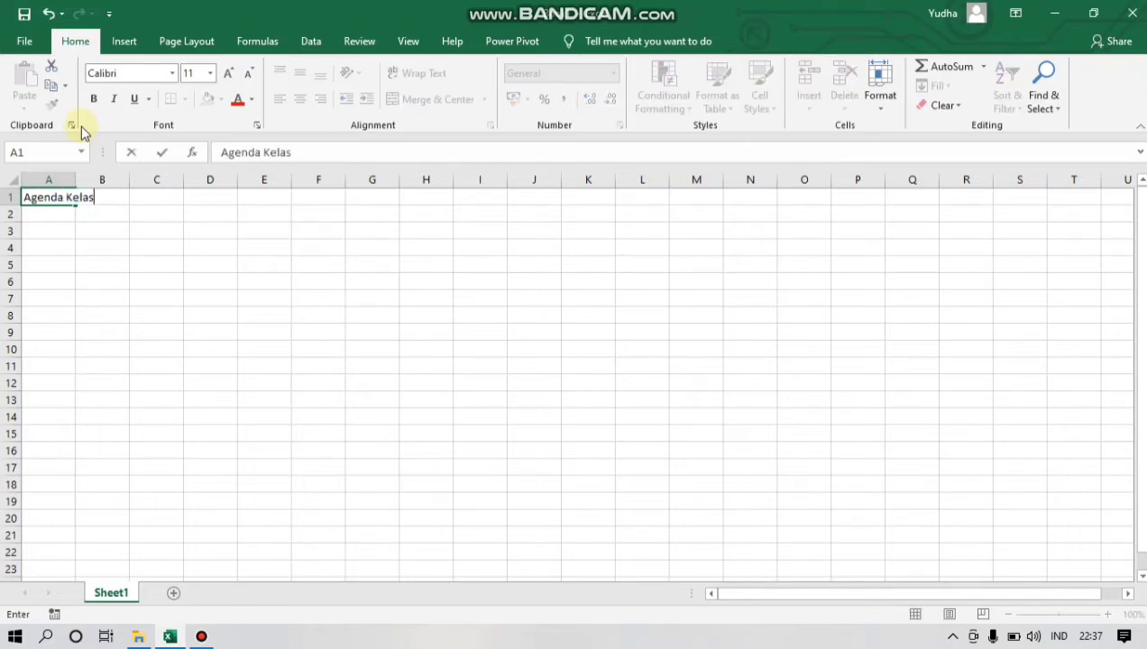
text( 2C Senin)
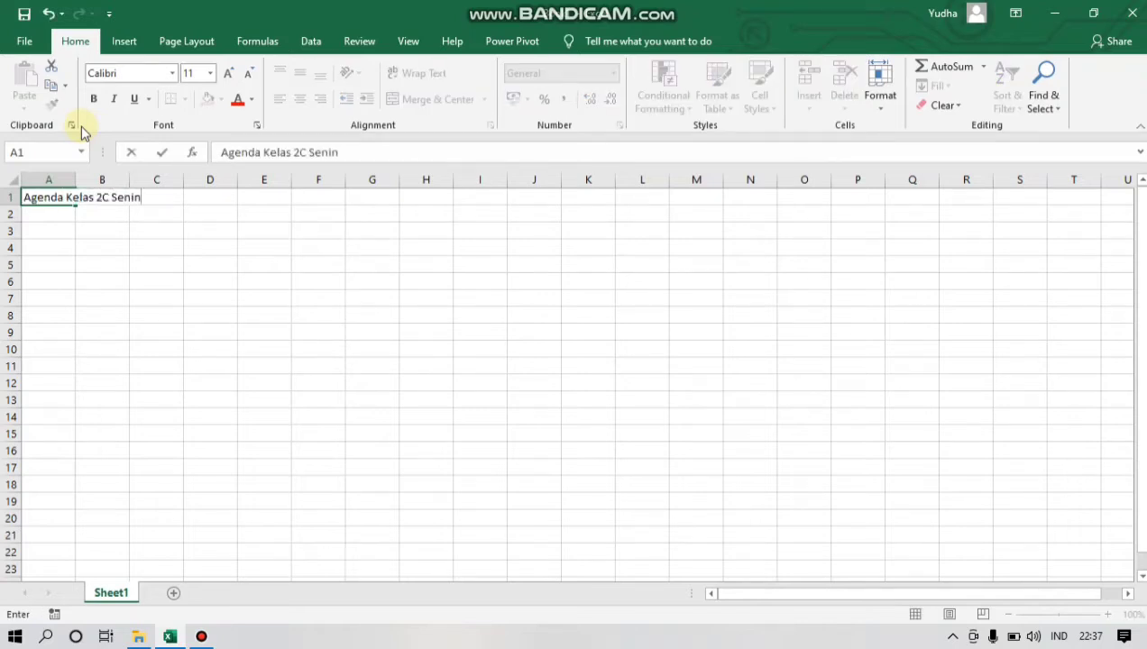
text(, 12 April 2021)
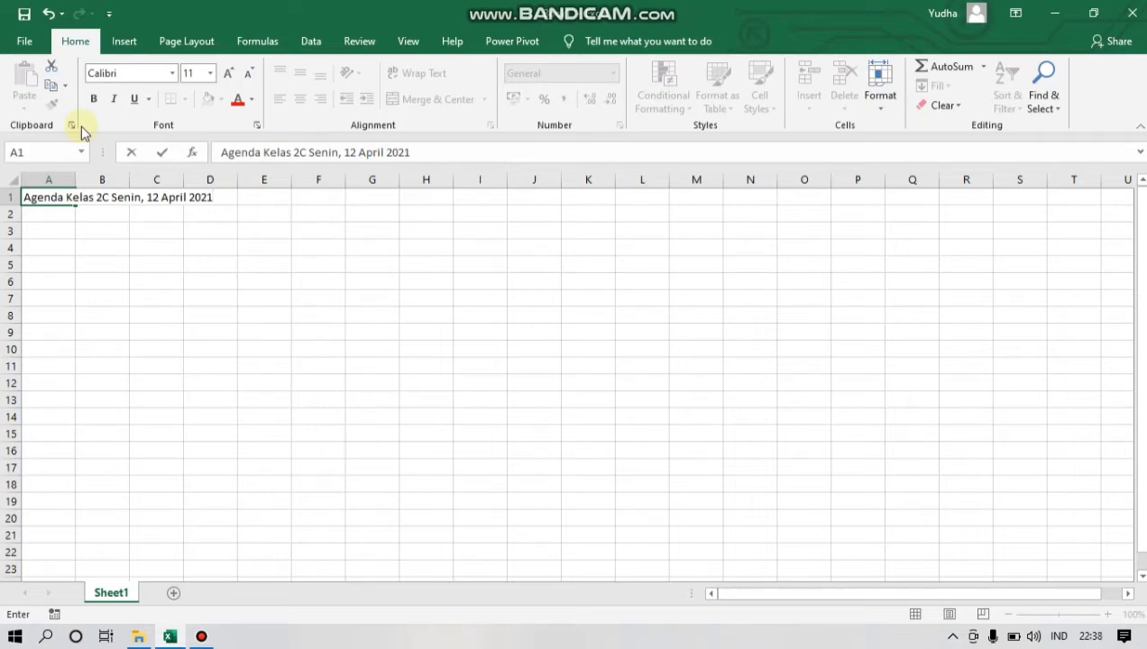
key(Return)
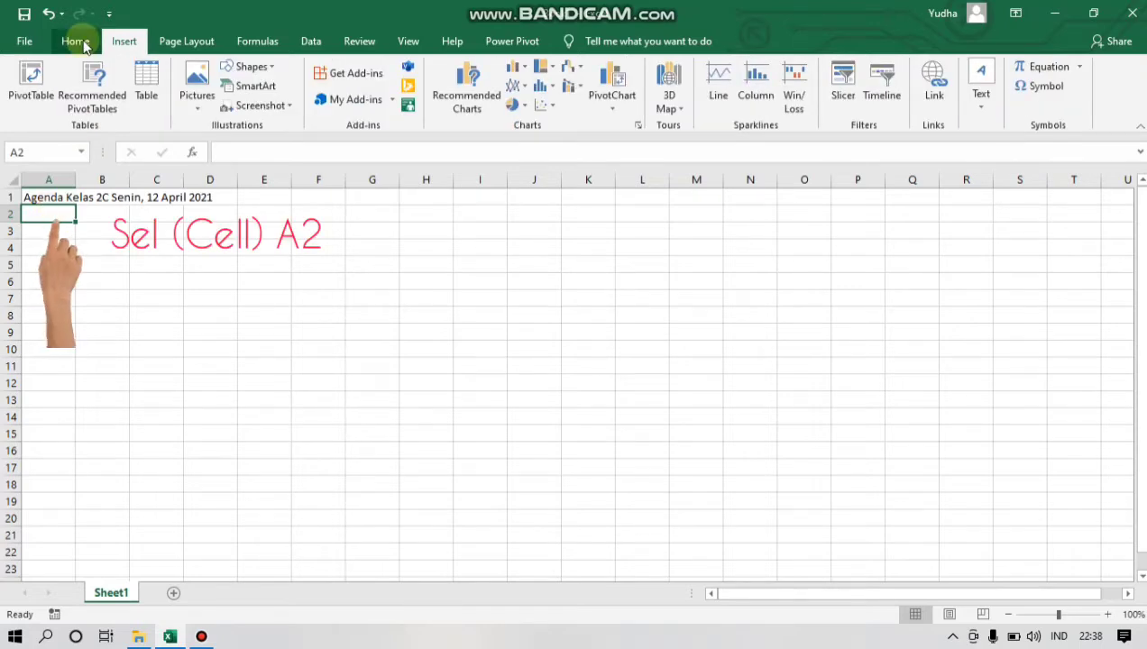
Write "1. Menyiapkan perangkat Pjj, Buku Tema 7, Menggunakan Baju Nasional" in cell A2
text(1)
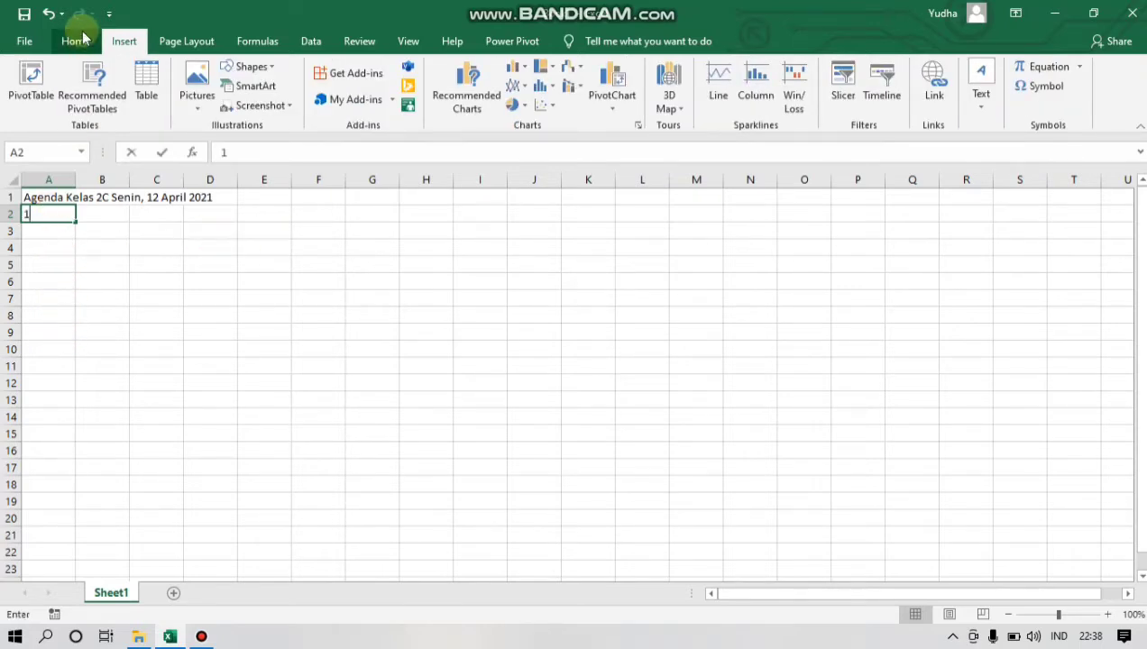
text(. Men)
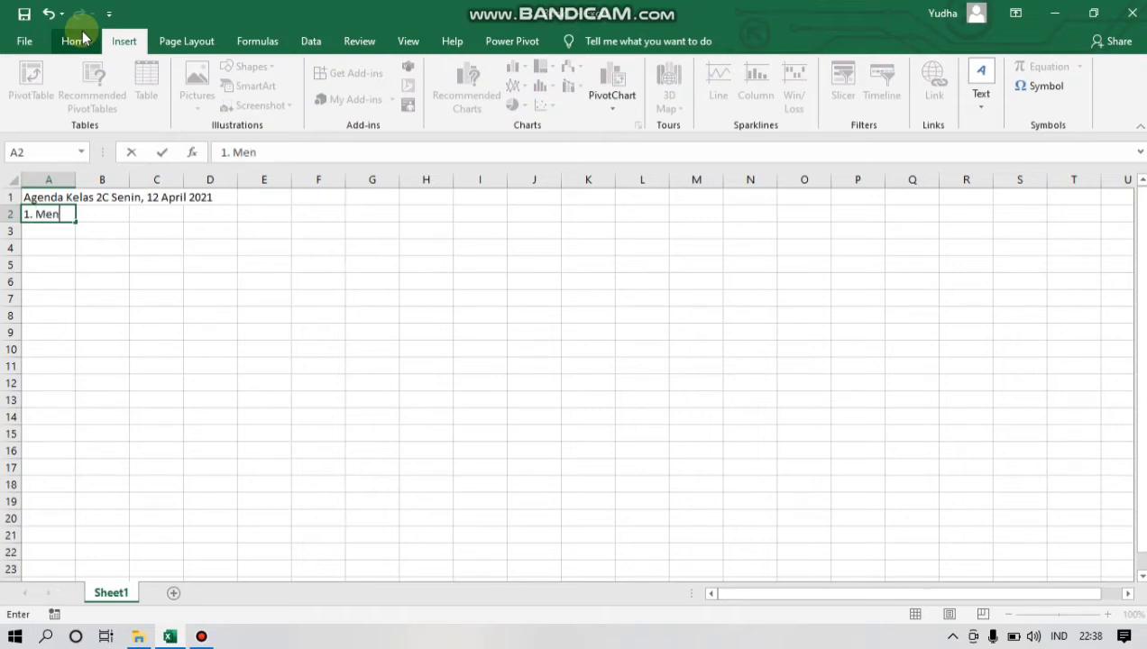
text(yiapkan perangkat Pjj, Buku Tema 7,)
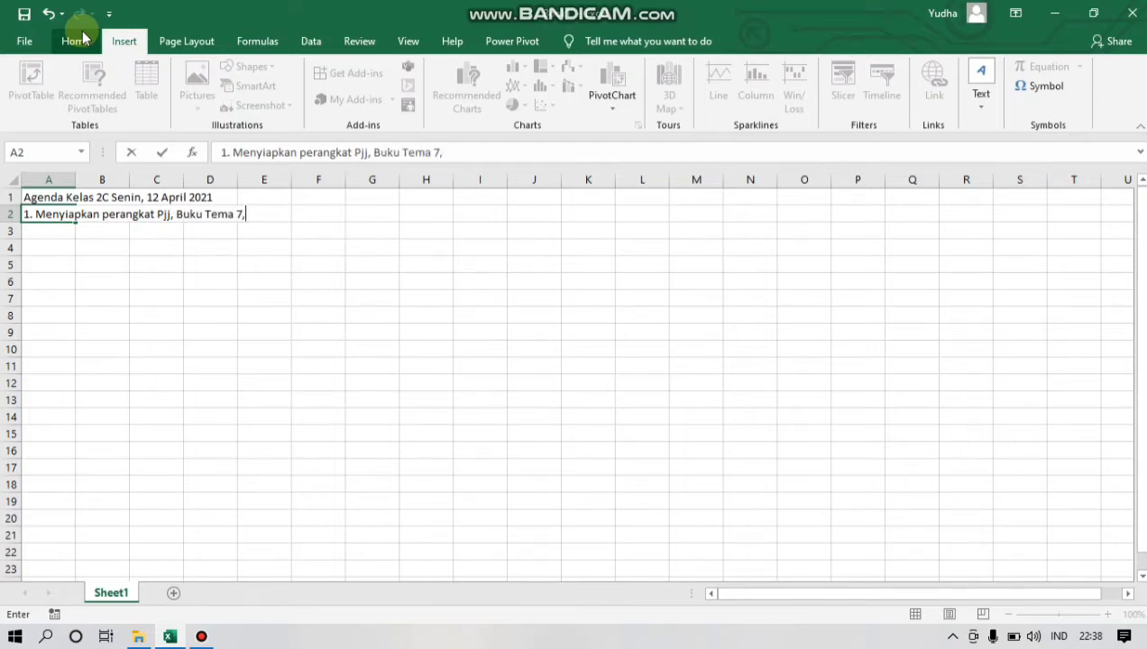
text(Menggunakan)
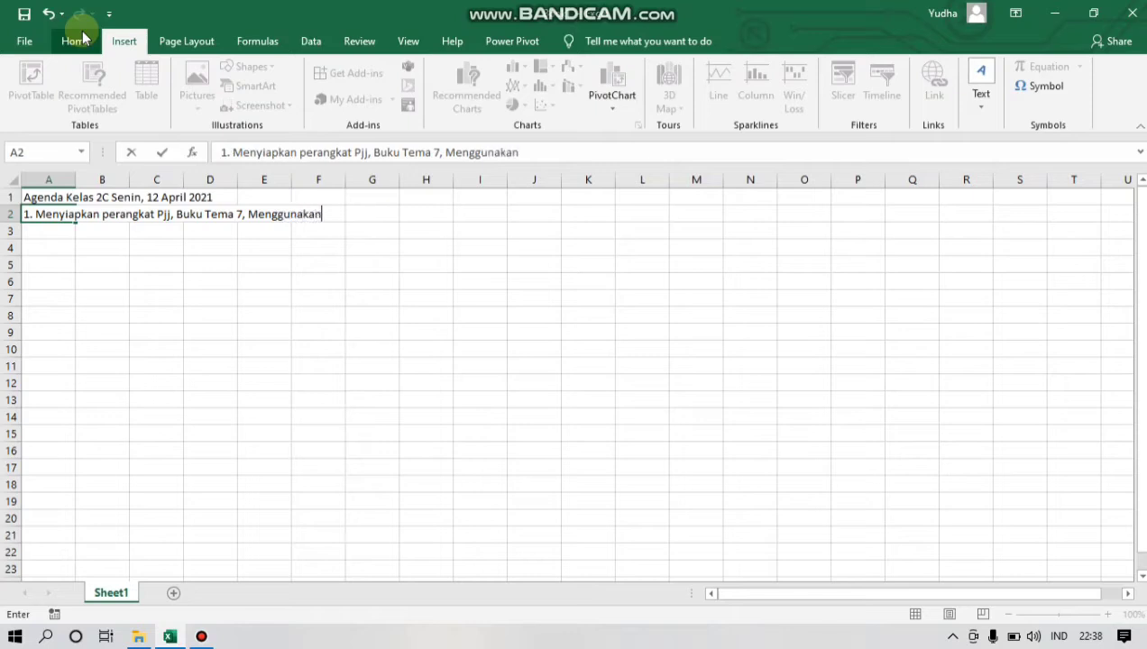
text( Baju Nasi)
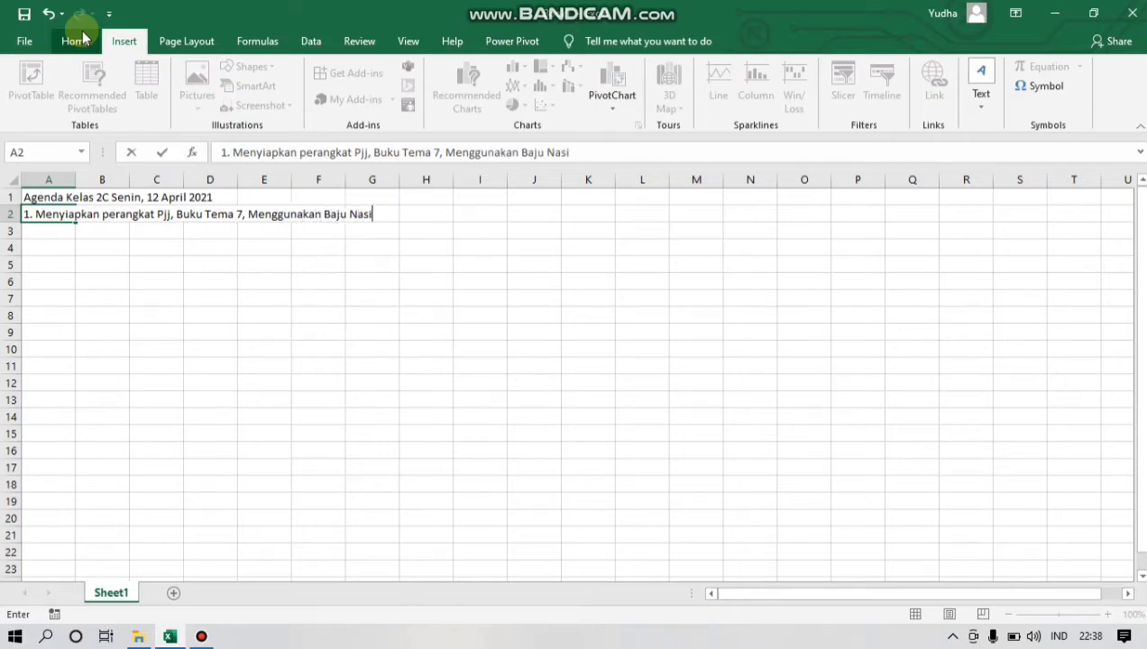
text(onal)
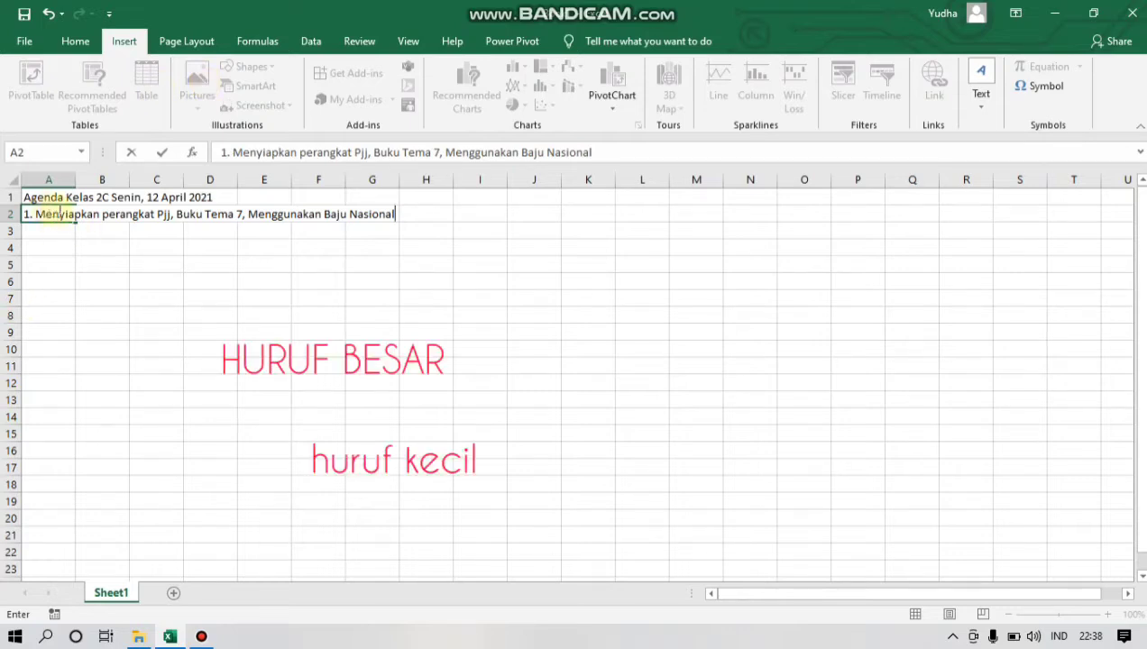
Correct "Pjj" to the all-capitals "PJJ" in the text of cell A2
click(177, 214)
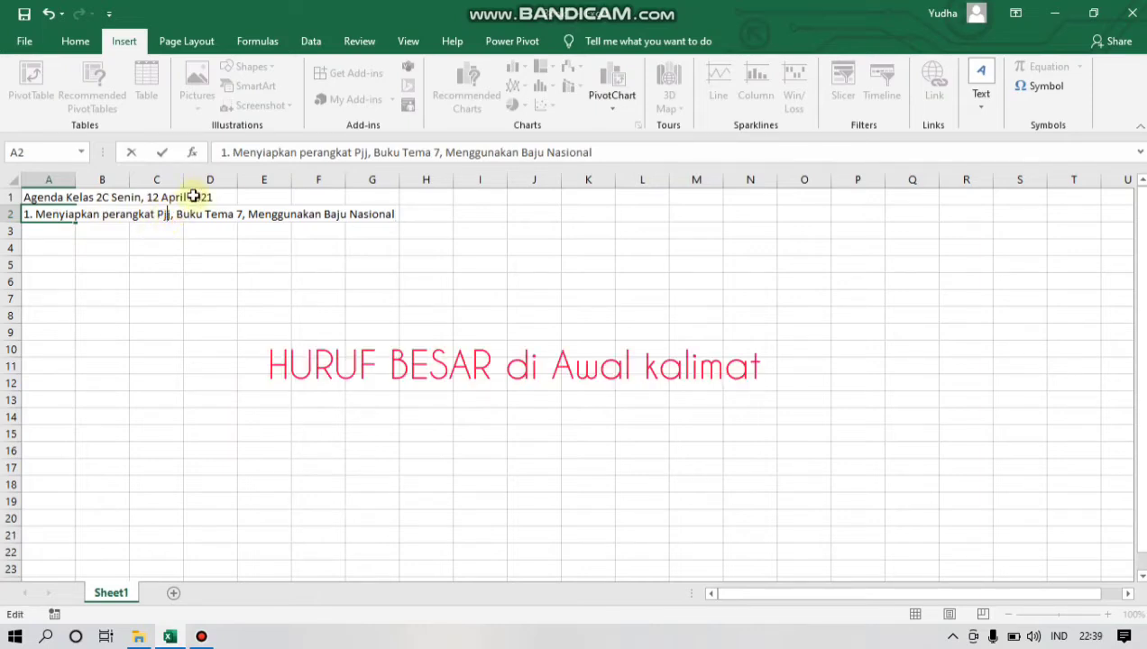
key(BackSpace)
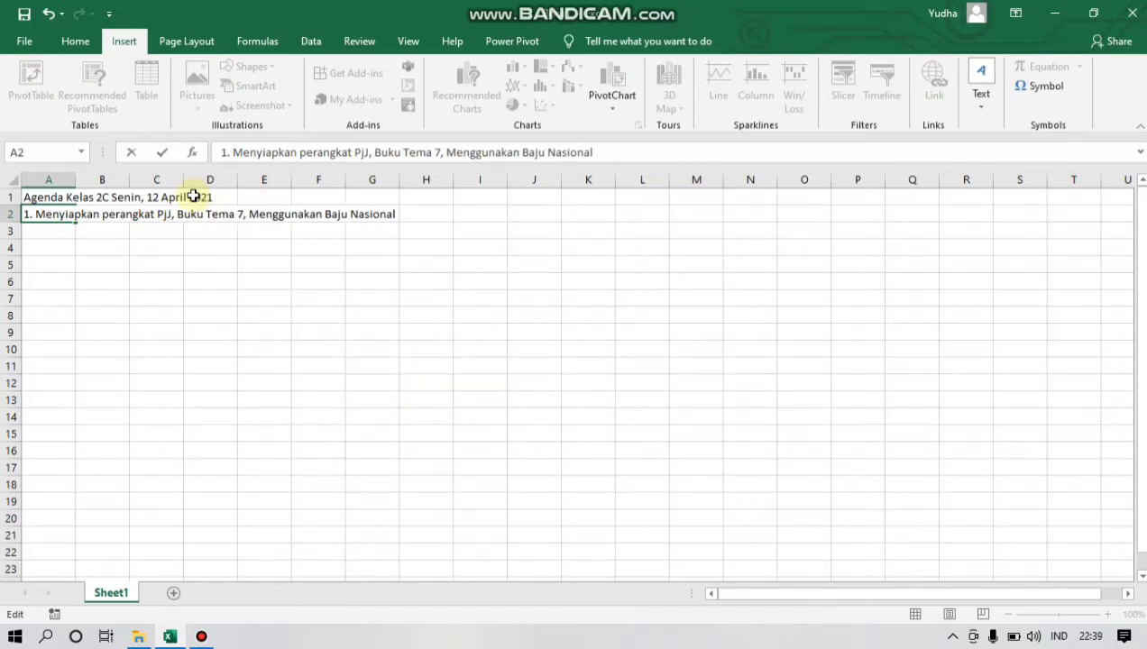
key(BackSpace)
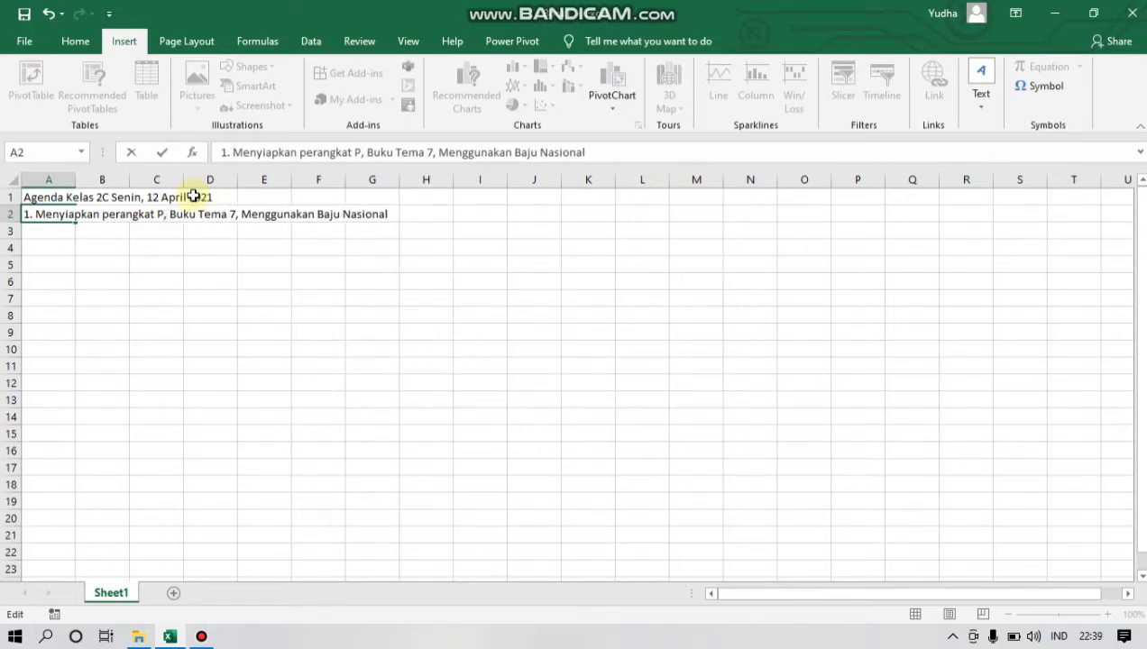
text(JJ)
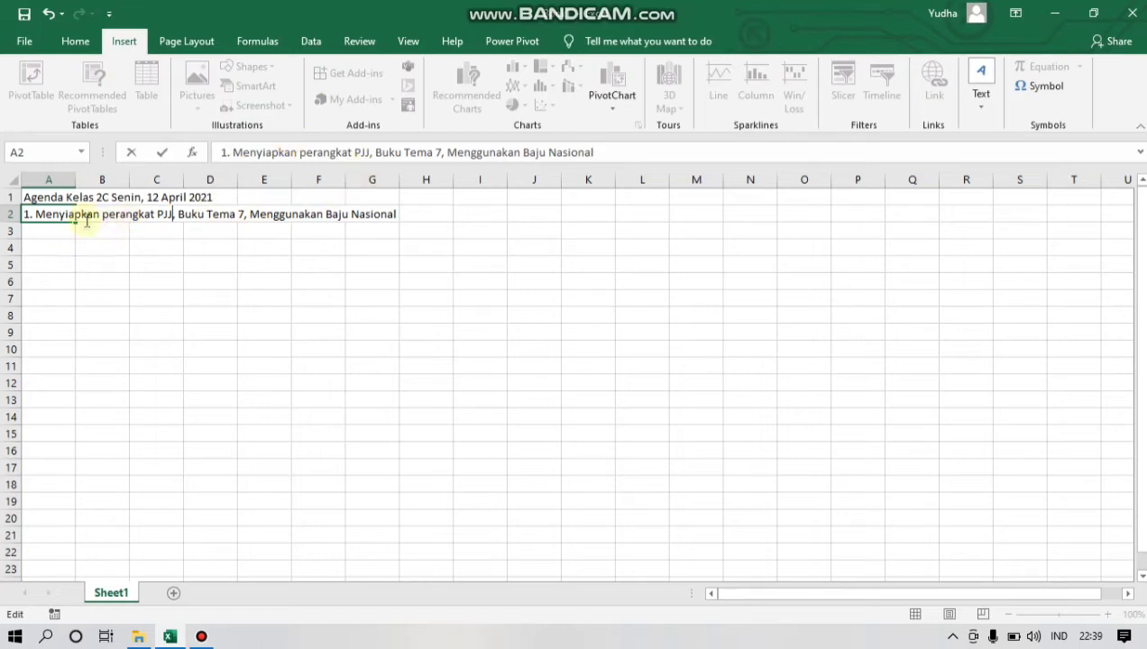
Enter "2. Jadwal Kegiatan" in cell A3 as the second agenda item
click(34, 227)
text(2.)
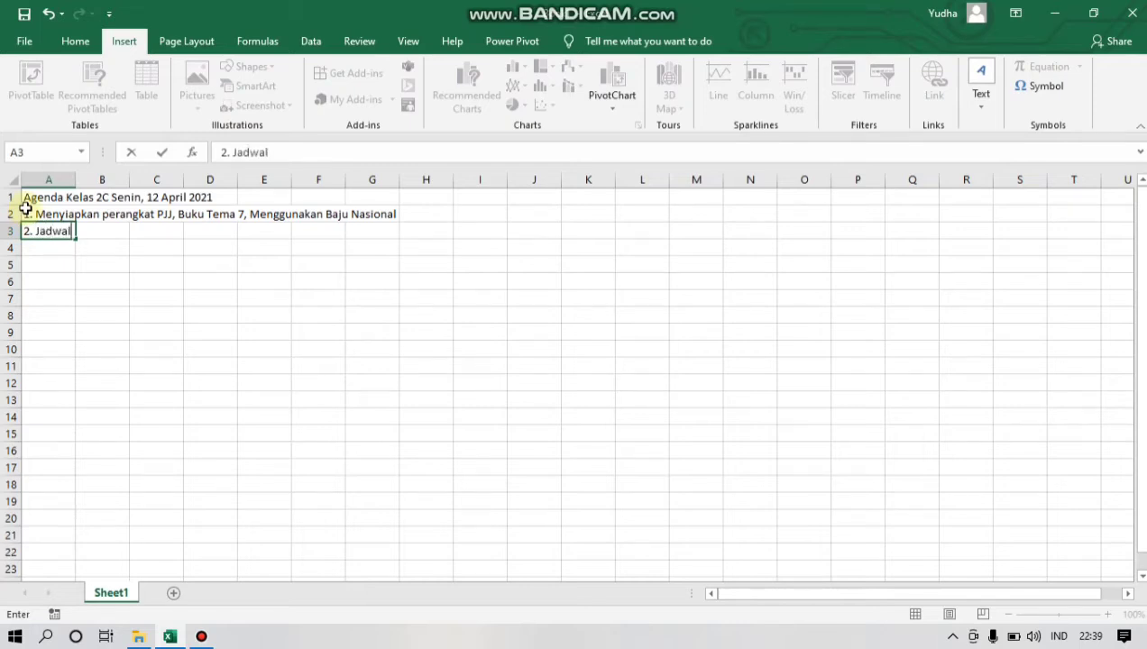
text(Jadwal Kegiatan)
click(25, 209)
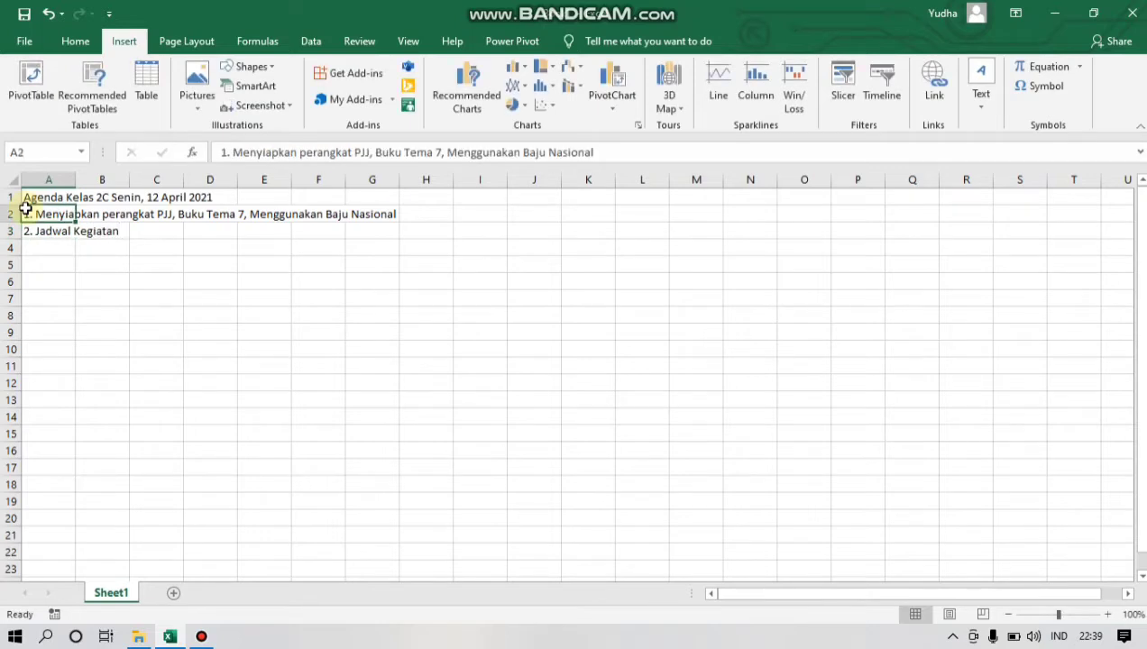
Enter the schedule headers "Jam ke-", "Waktu" and "Kegiatan" in cells A4, B4 and C4
click(74, 40)
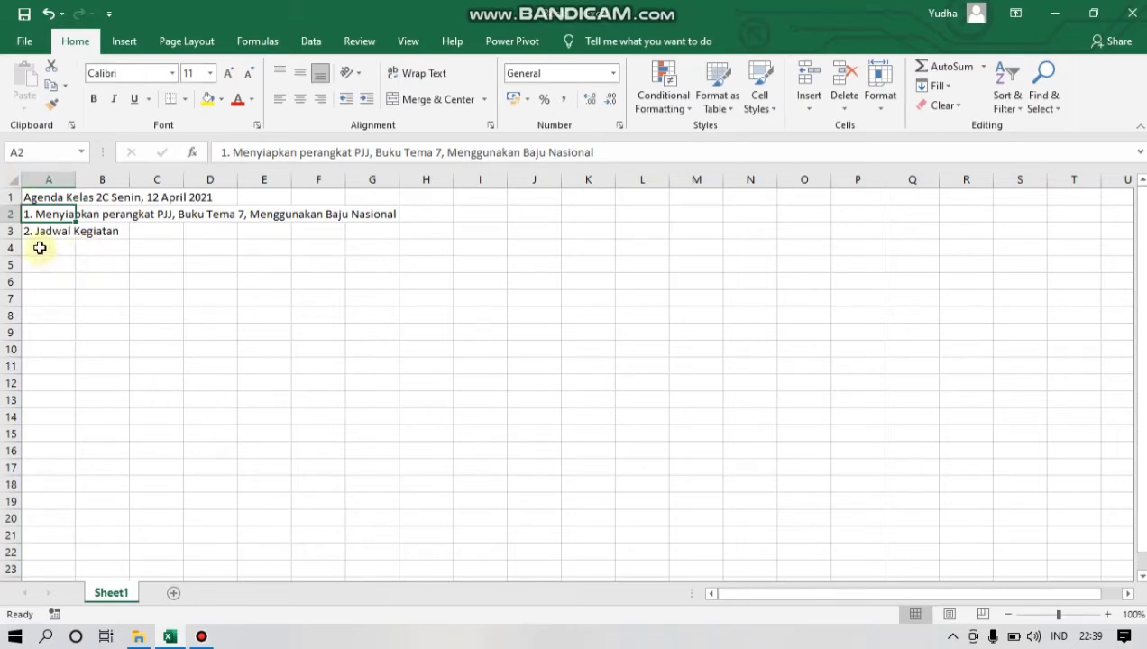
click(39, 248)
text(Jam)
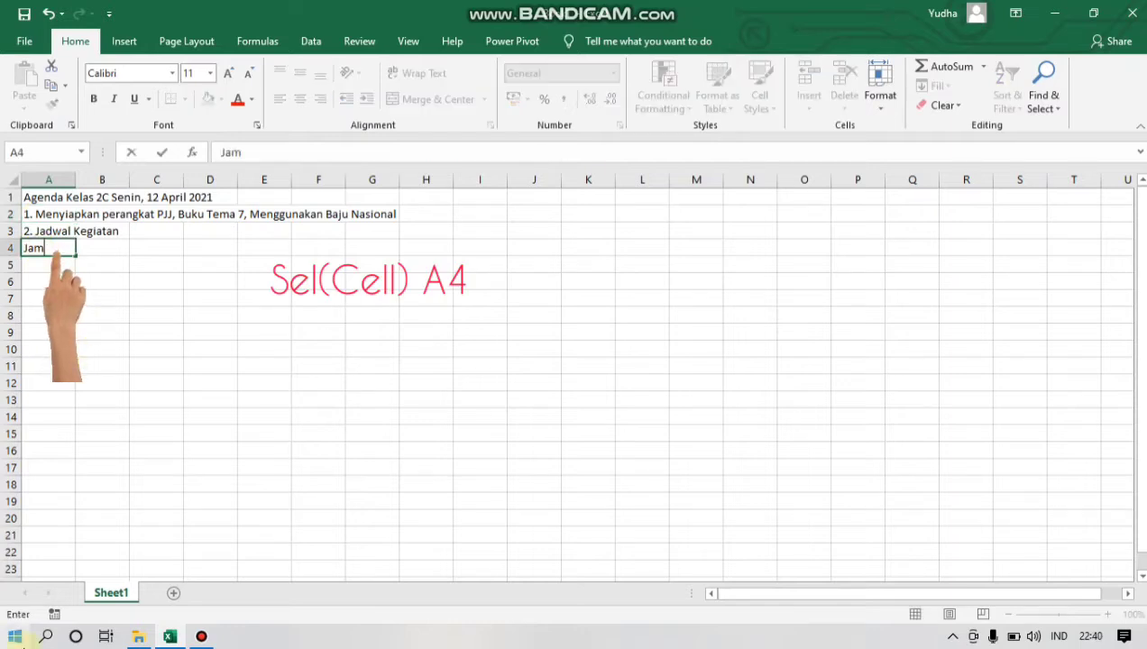
text( ke-)
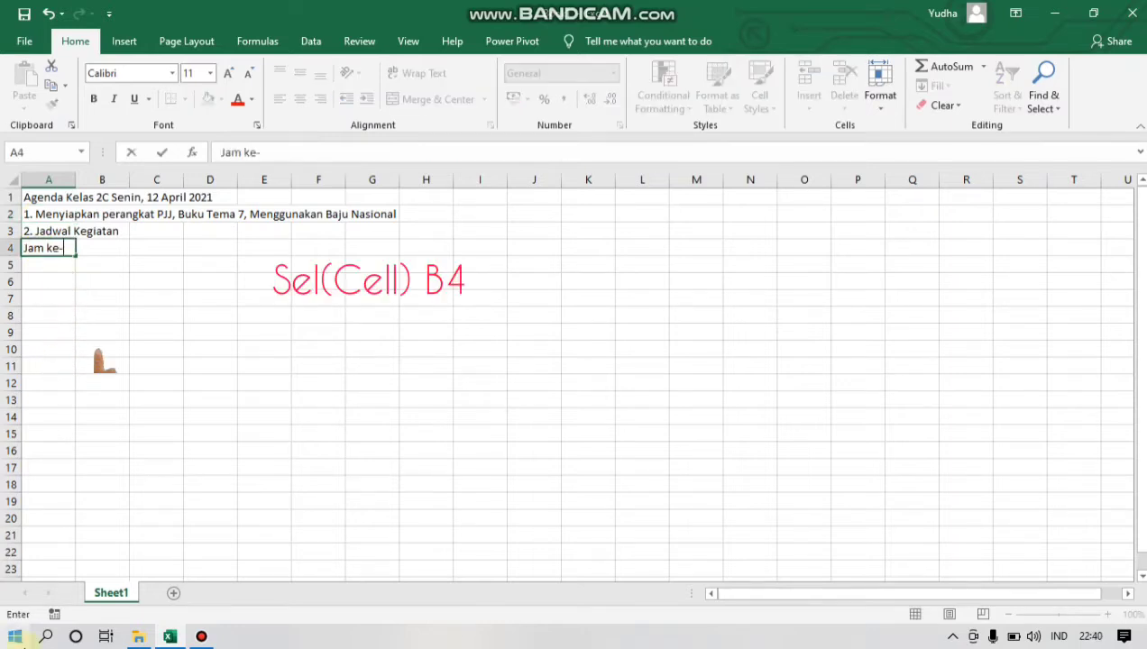
key(Tab)
text(Waktu)
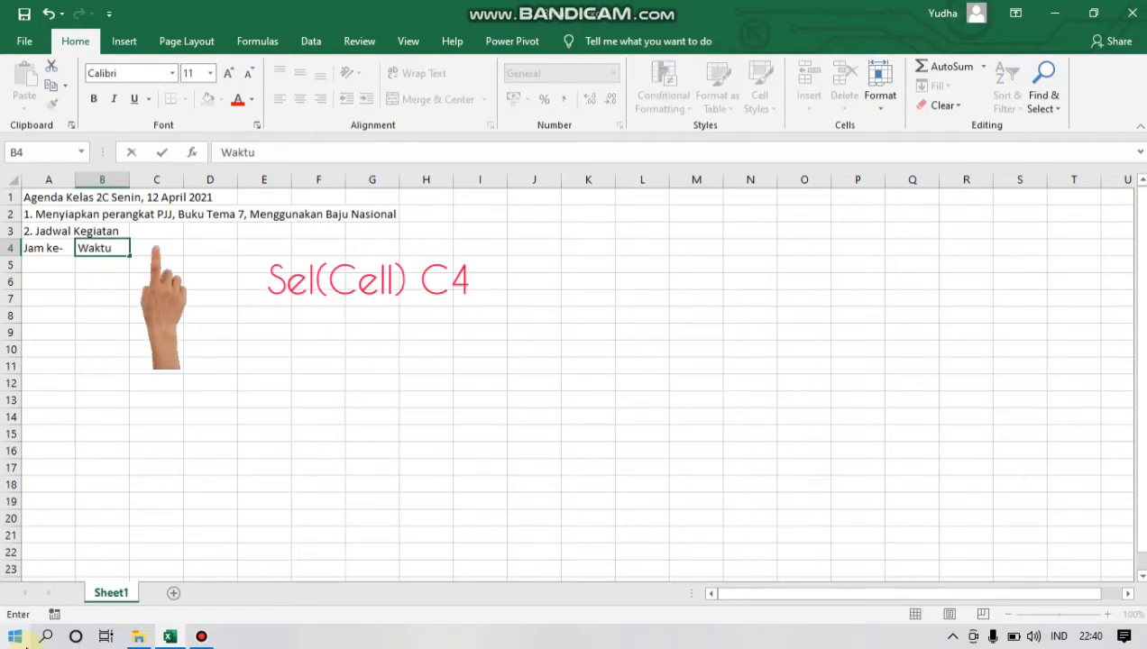
key(Tab)
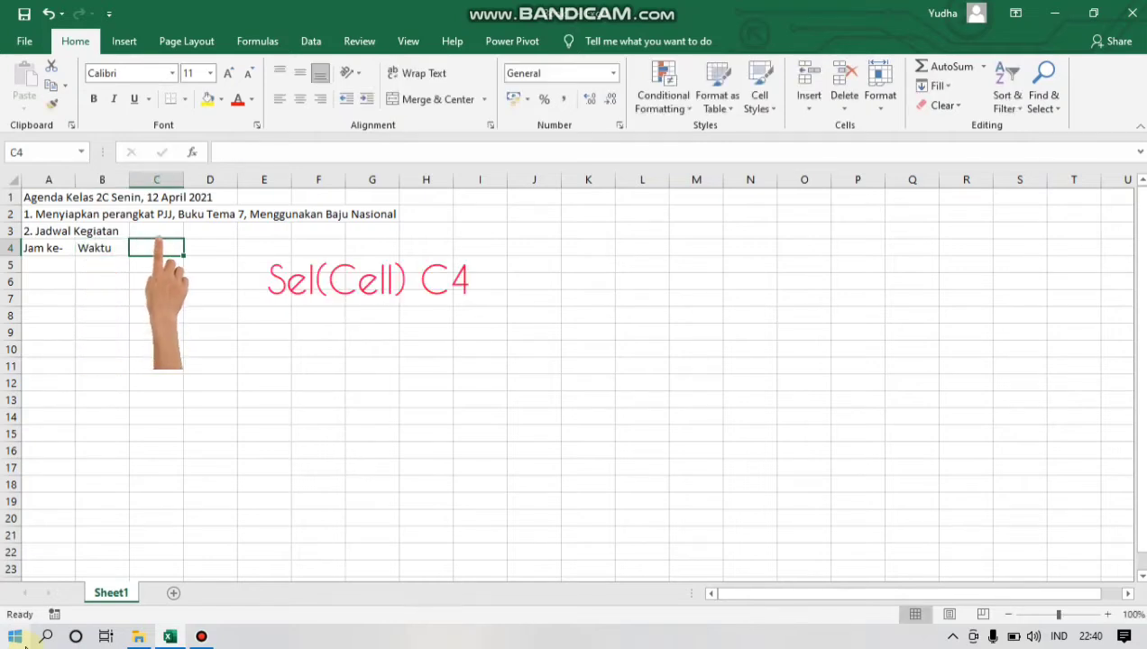
text(Kegiatan)
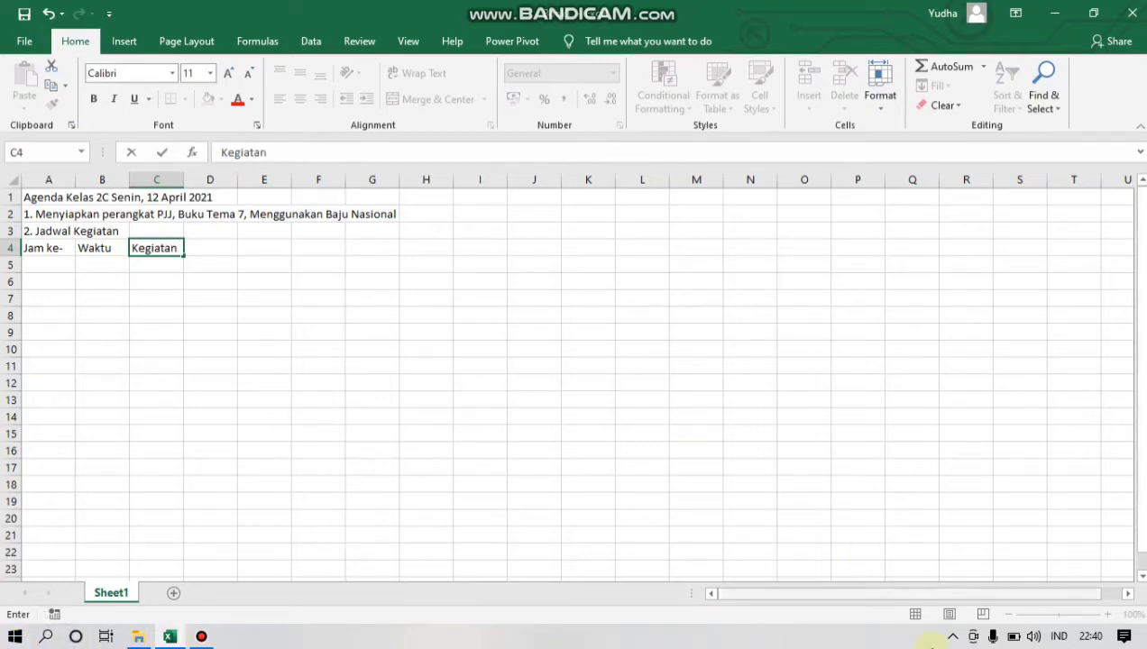
Number the lesson hours 1 to 3 in A6:A8 and 4 to 5 in A10:A11, leaving A5 and A9 empty
click(46, 262)
key(Down)
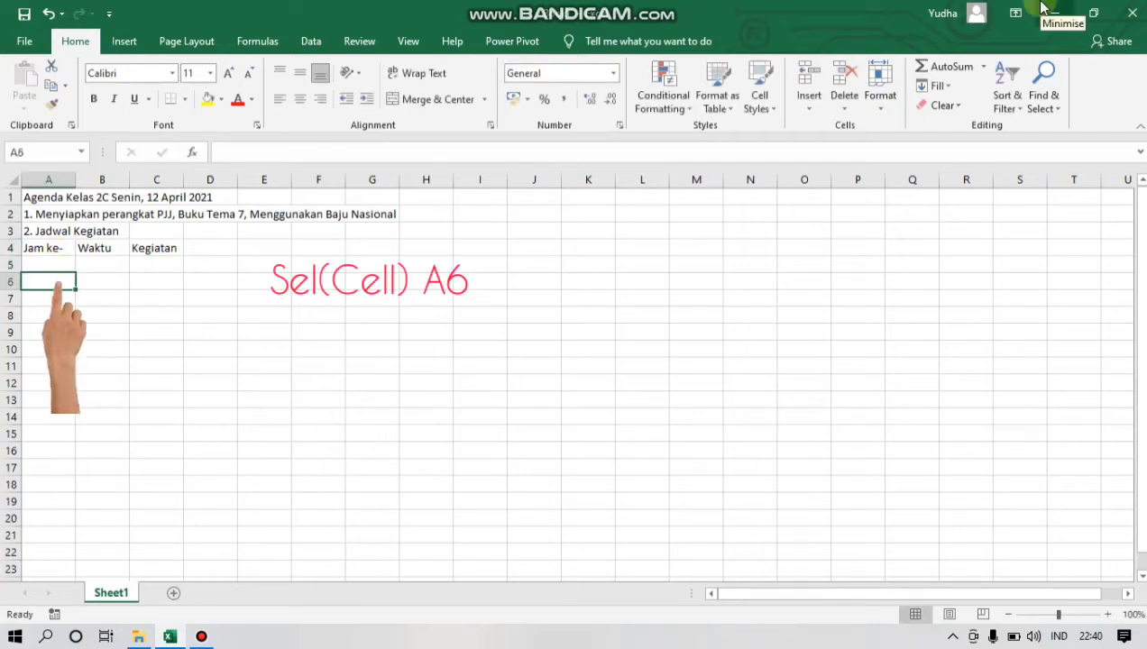
text(1)
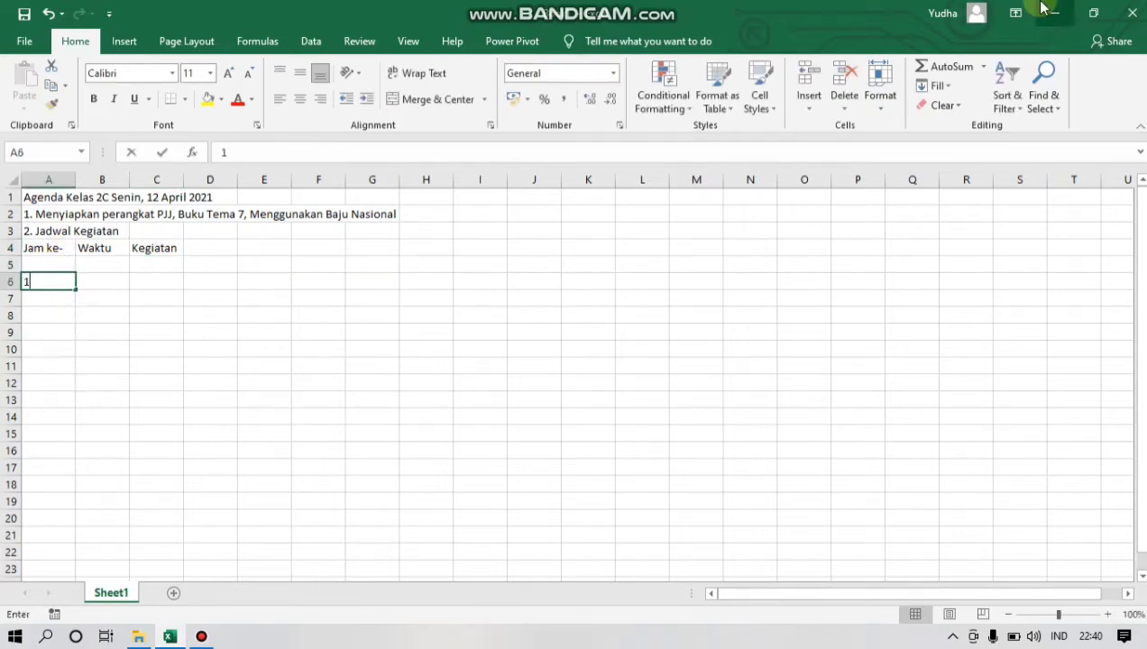
key(Return)
text(2)
key(Return)
text(3)
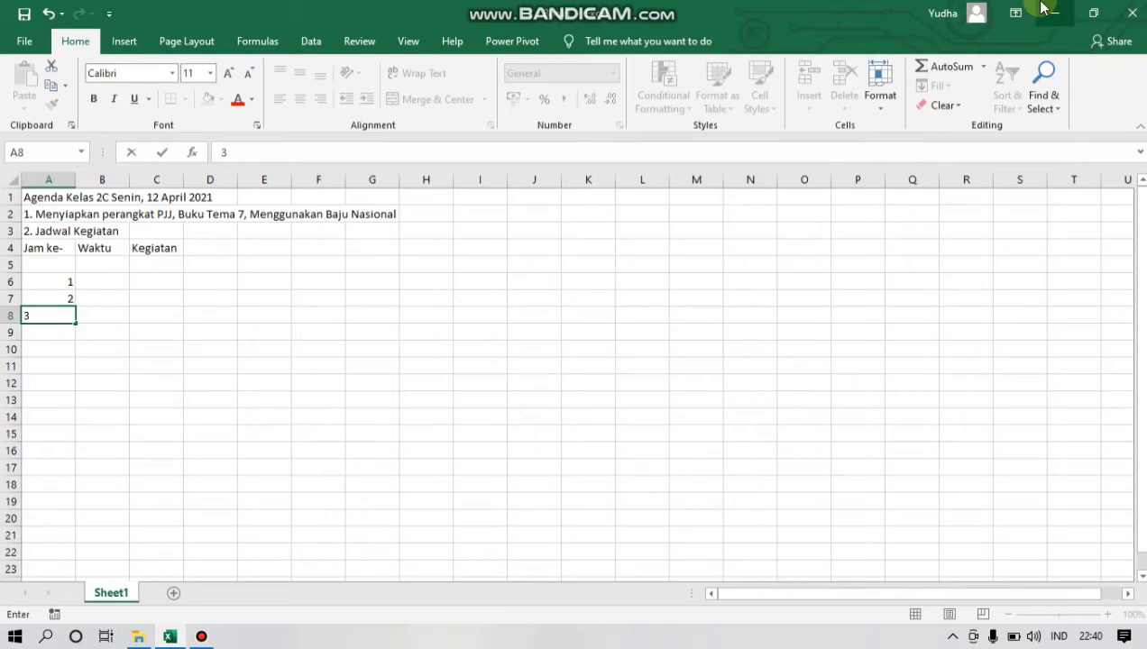
key(Return)
key(Return)
text(4)
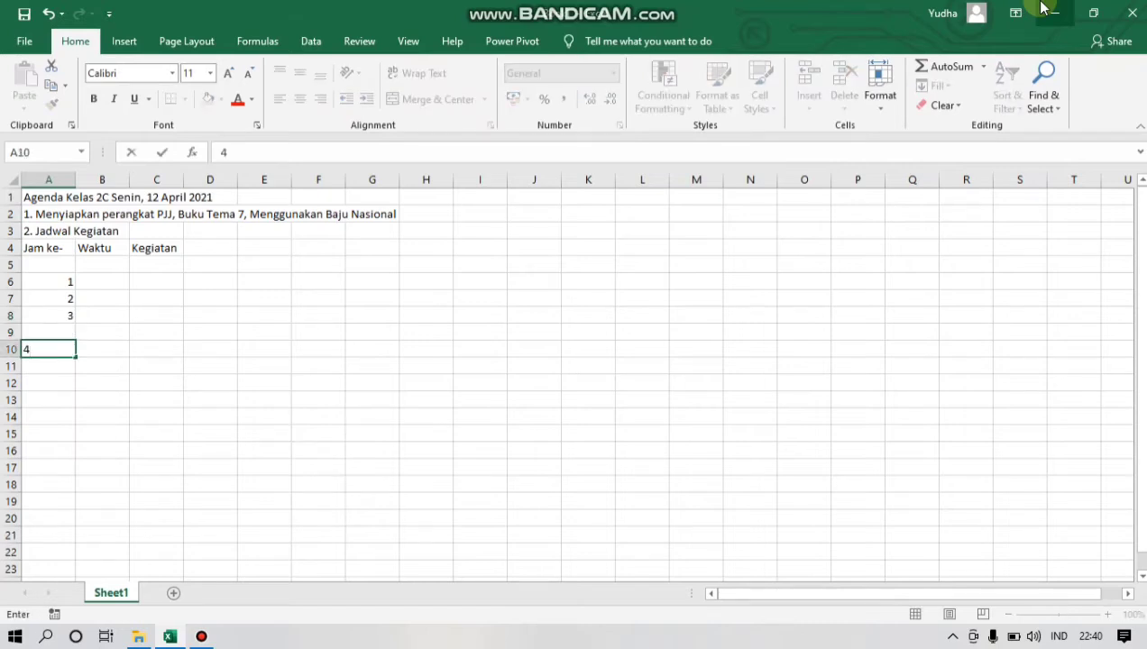
key(Return)
text(5)
key(Tab)
Enter the time ranges "07.40 - 08.00" in cell B5 and "08.00 - 08.30" in cell B6
key(Up)
key(Up)
key(Up)
key(Up)
key(Up)
key(Up)
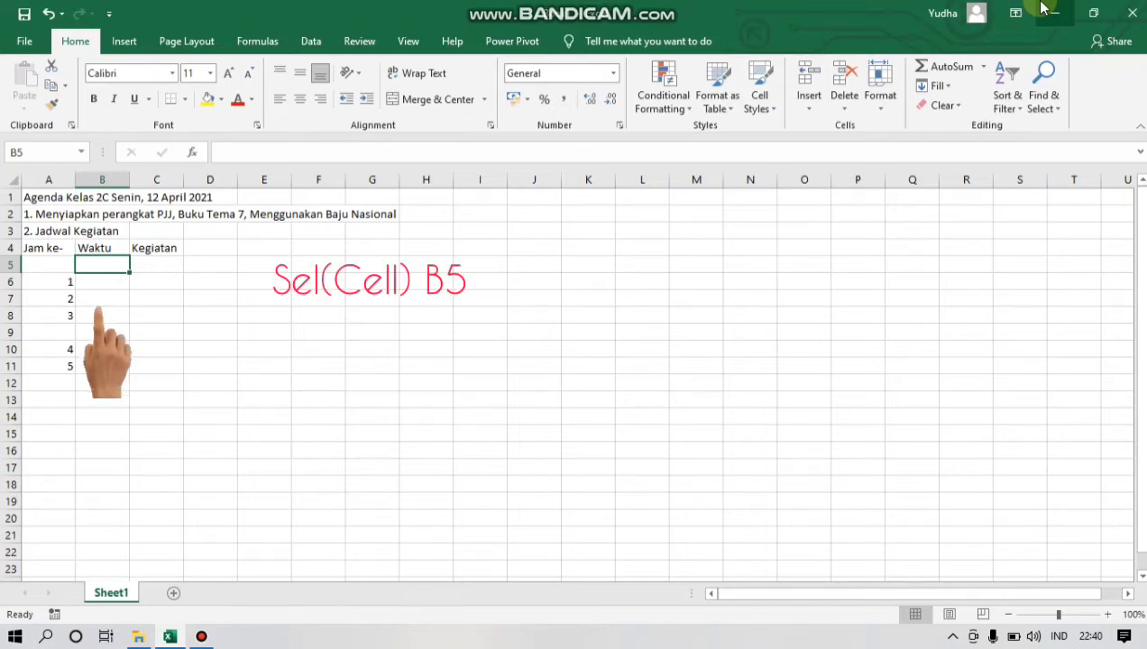
text(07.40)
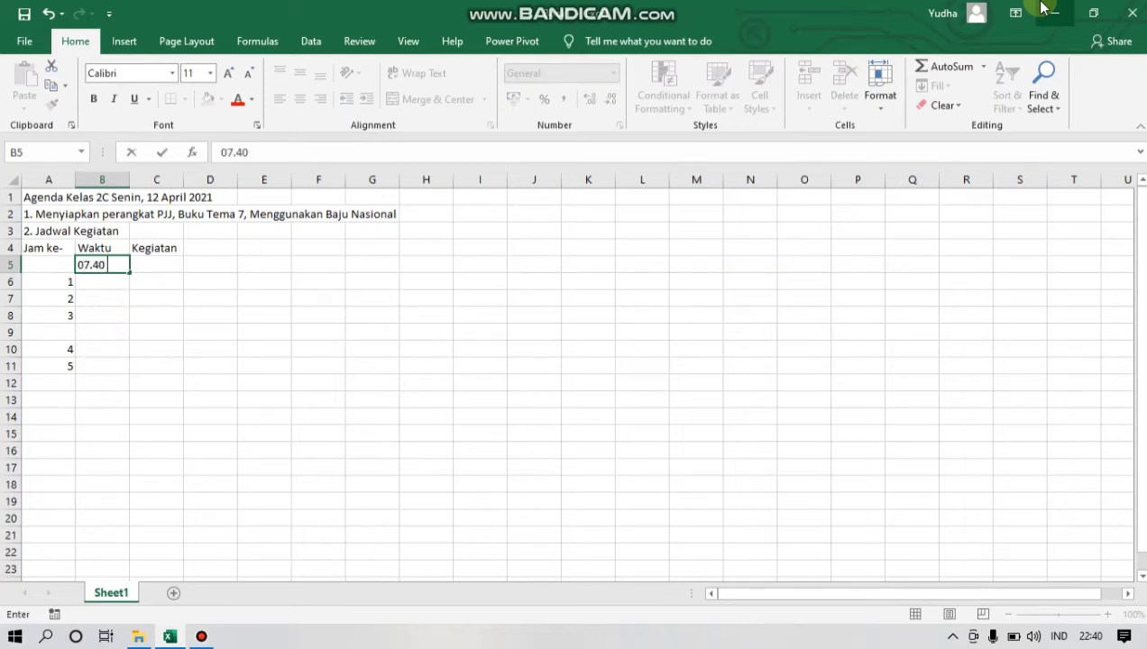
text( - 08.00)
key(Return)
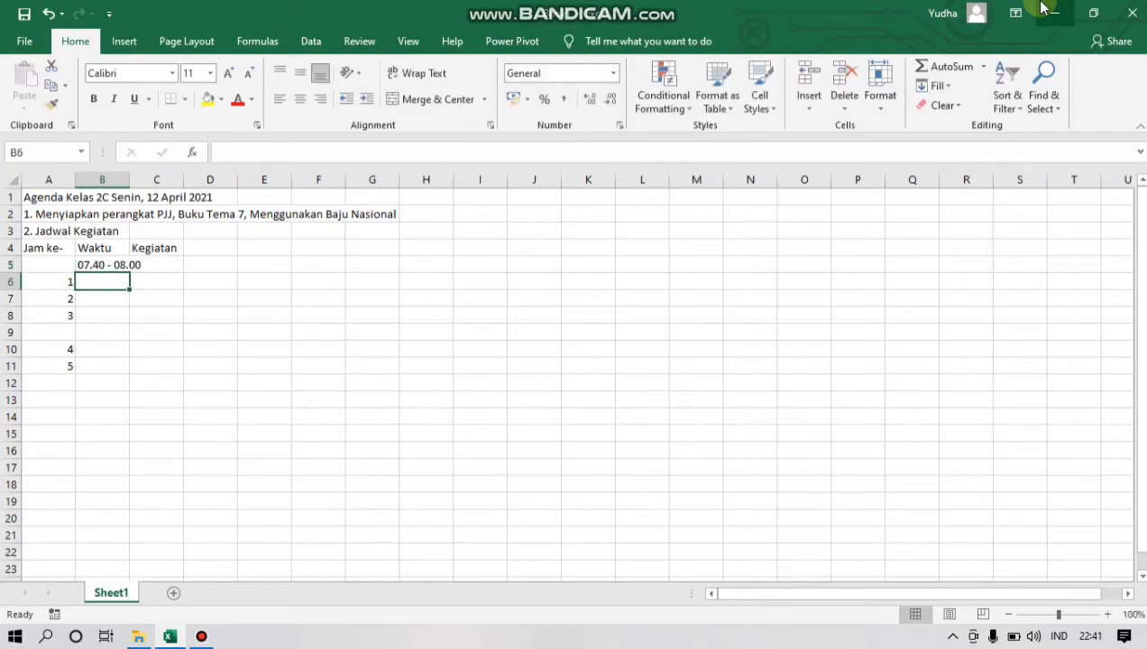
text(08.00 - 08.30)
key(Return)
Enter the time ranges "08.30 - 09.00" in cell B7 and "09.00 - 10.00" in cell B8
text(08)
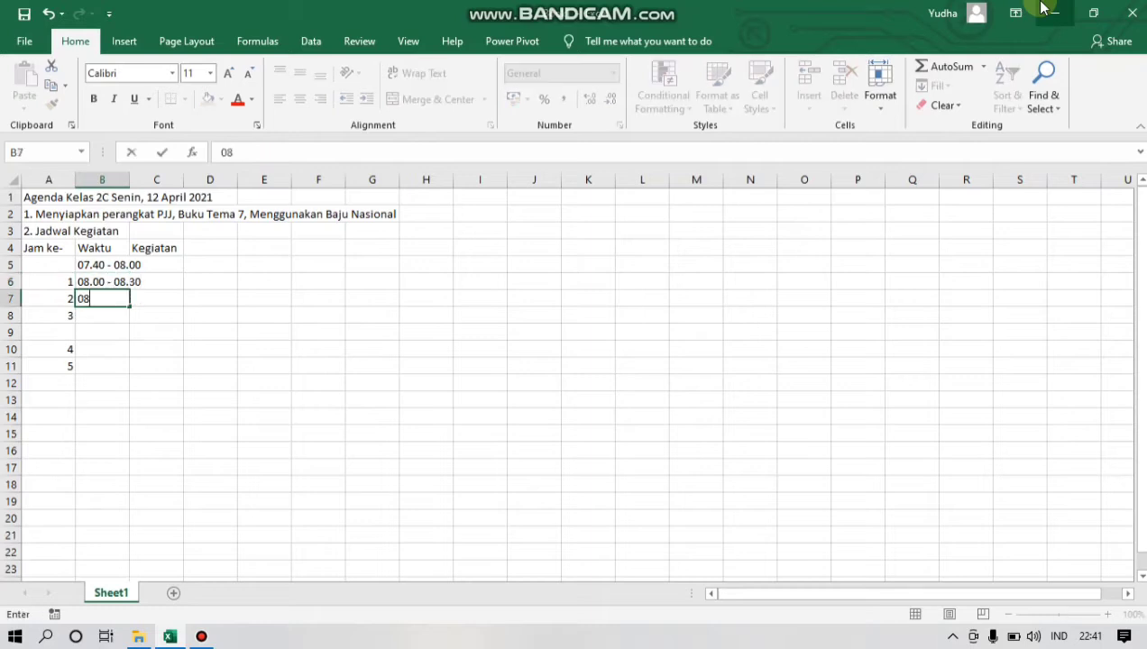
text(.30 - 09.00)
key(Return)
text(09.00 - 1)
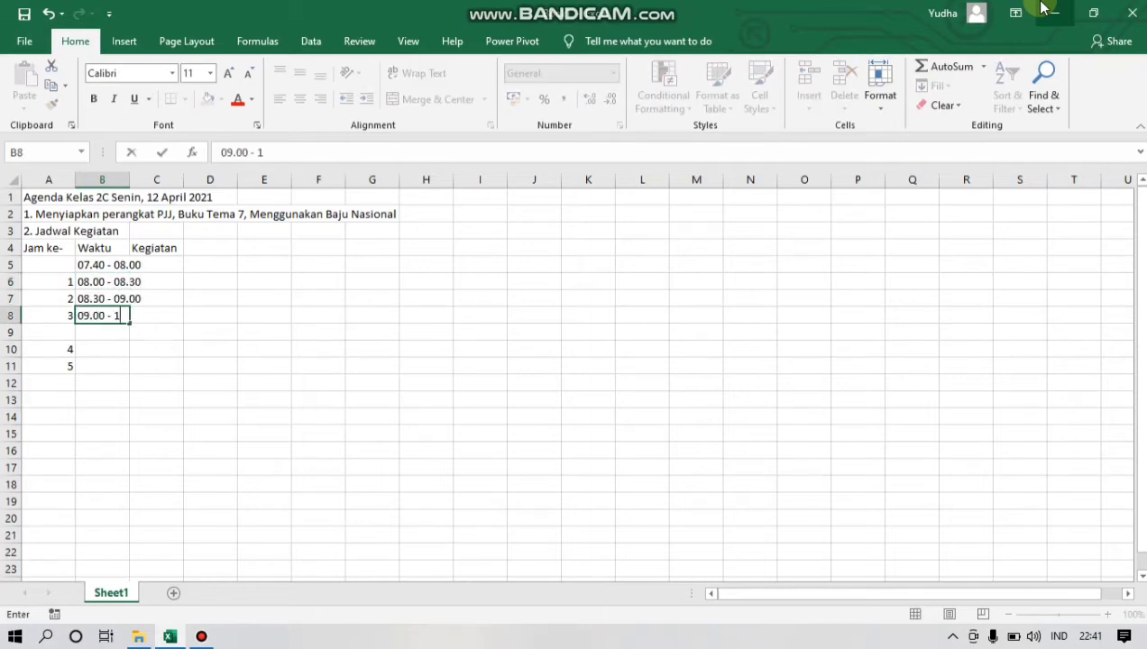
text(0.00)
key(Return)
Fill cells B9 to B11 with the time ranges "10.00 - 10.15", "10.15 - 11.15" and "11.15 - 11.45"
text(10.00 - 10.15)
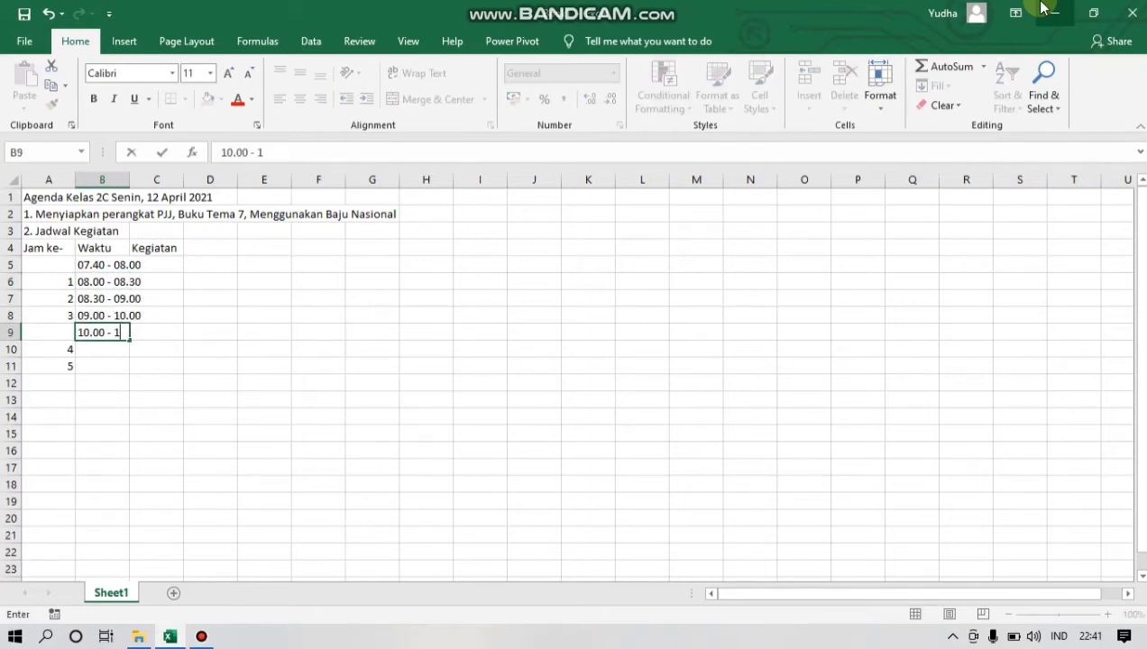
key(Return)
text(10.15 - 11.15)
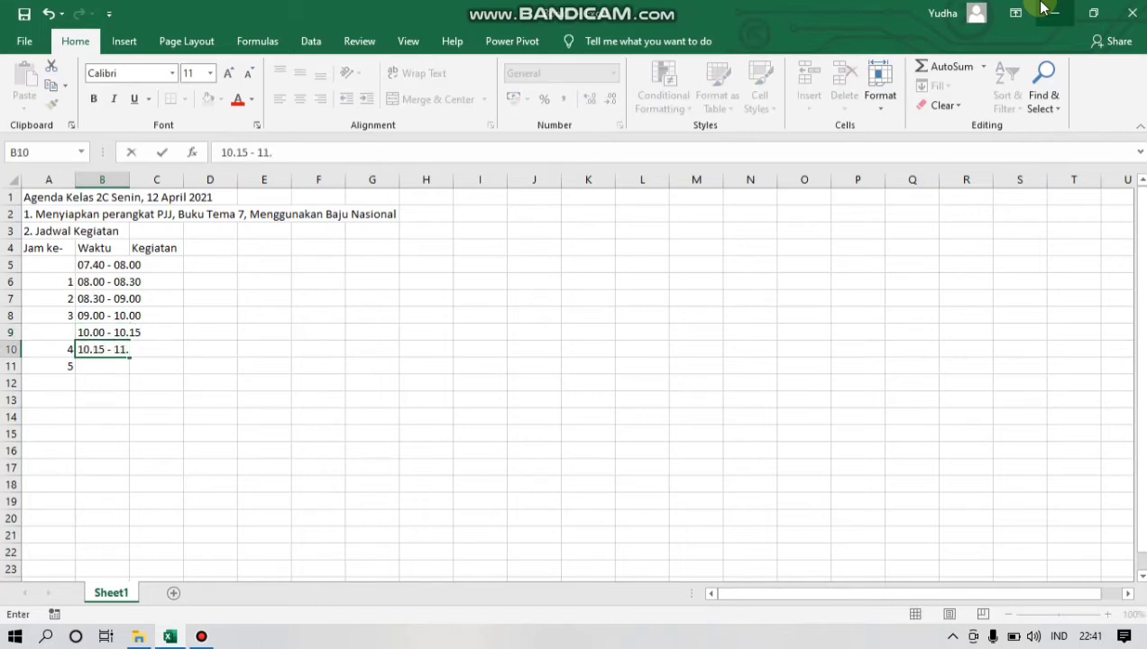
key(Return)
text(11.15)
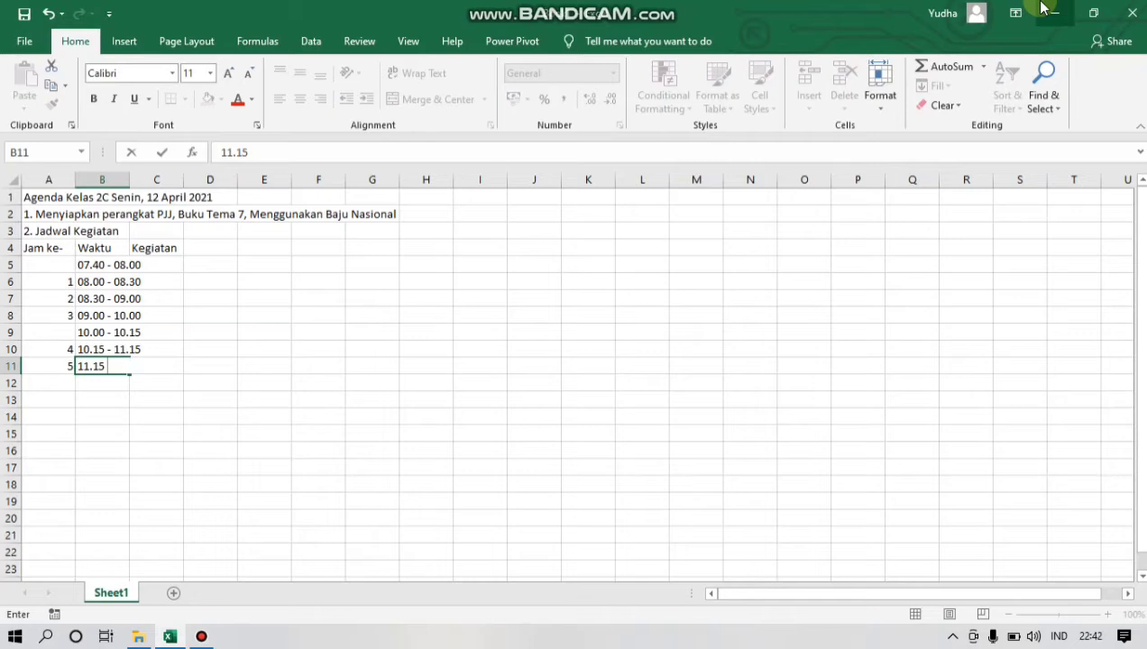
text( - 11.45)
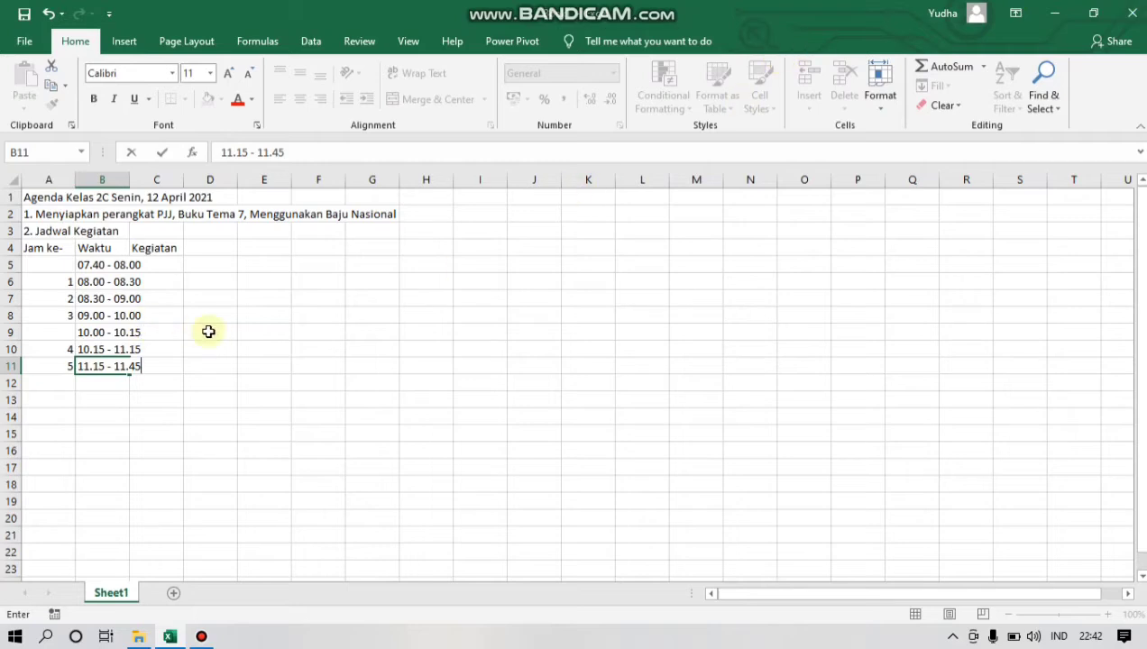
Enter the activity "Daftar hadir, doa, Literasi, G-Meet pagi" in cell C5
click(153, 265)
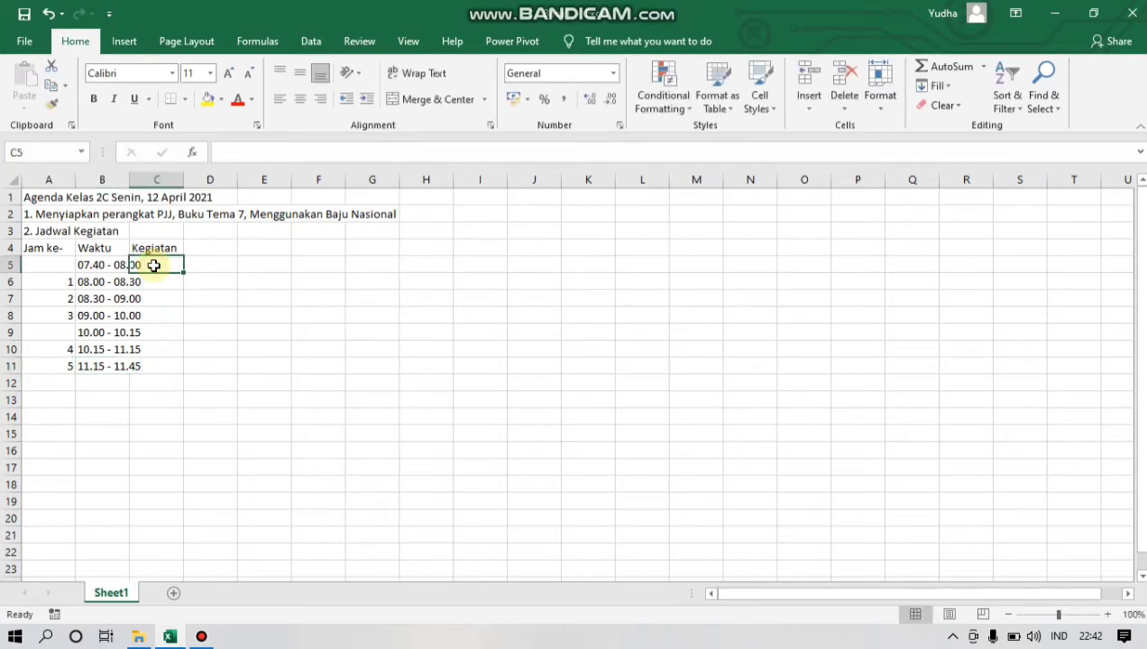
text(Daftar hadir,)
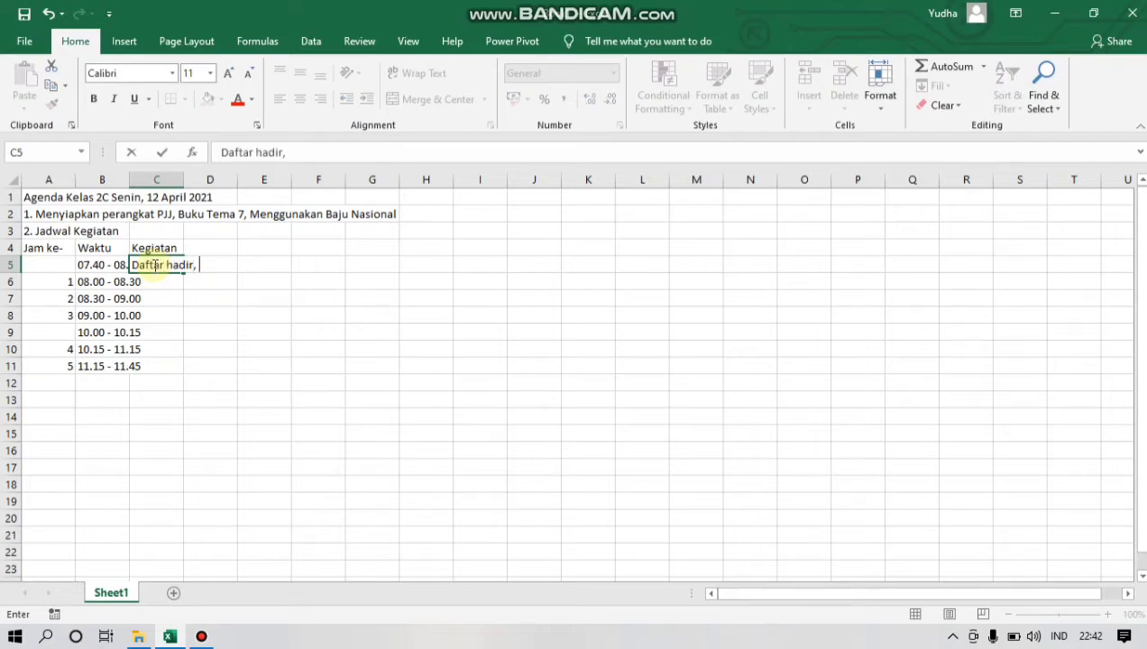
text( doa, Literasi)
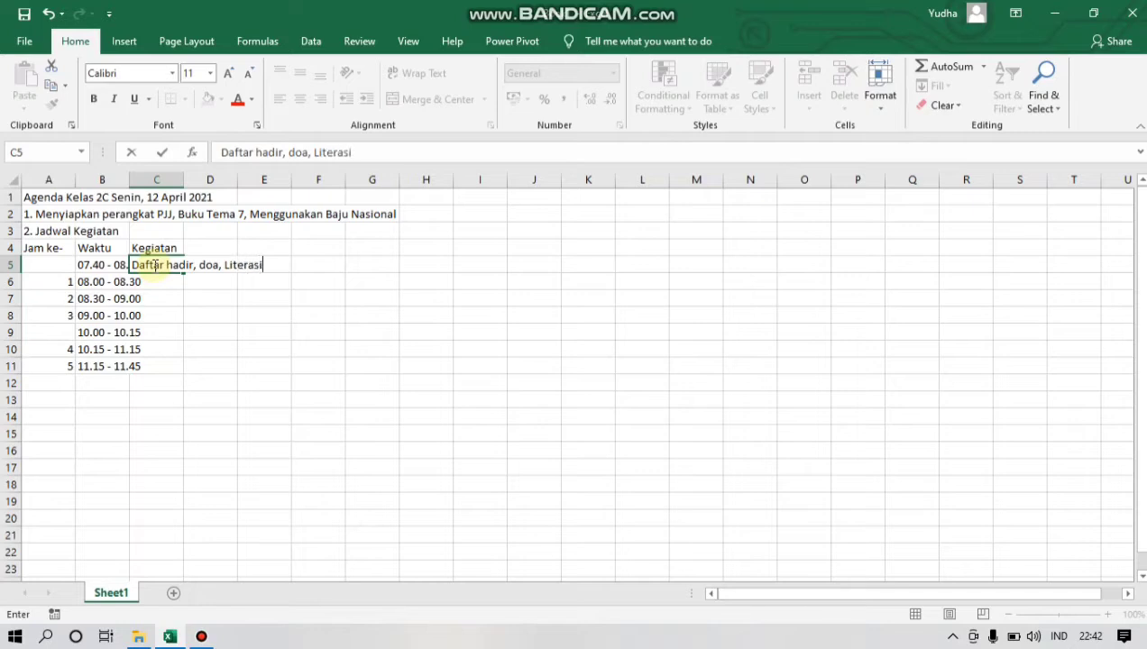
text(, G-Meet)
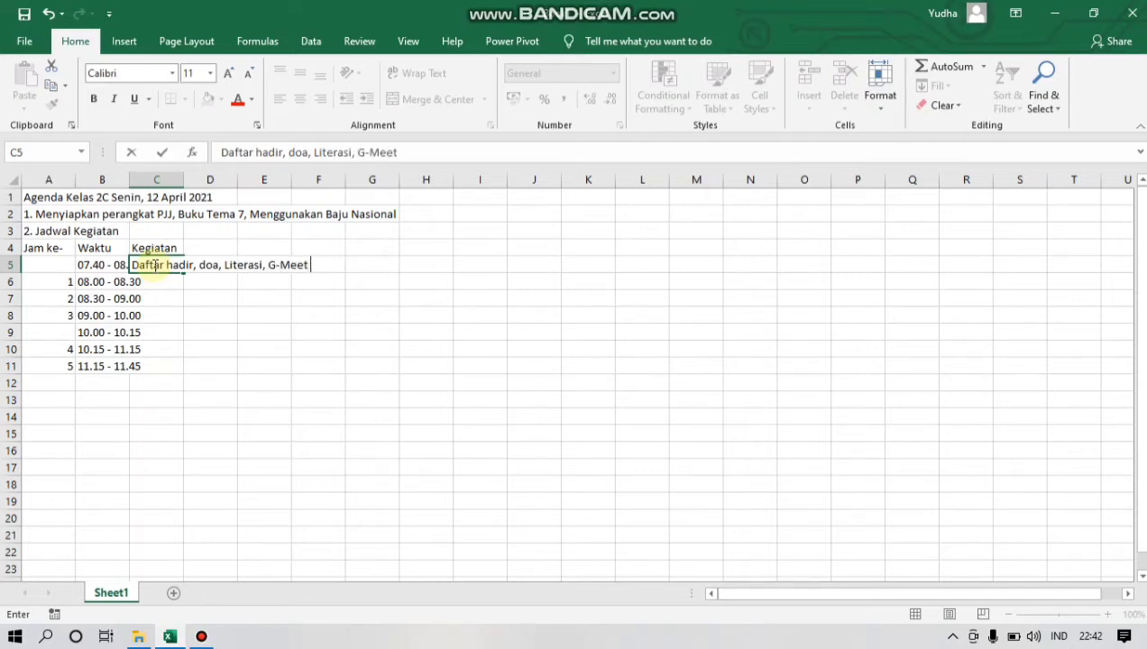
text( pagi)
key(Return)
Enter the activities "Bideo 7 Subtema 4", "Komputer zoom meeting" and "GF Tugas Keterampilan Bahasa Indonesia" in cells C6, C7 and C8
text(Bideo 7 Subtema 4)
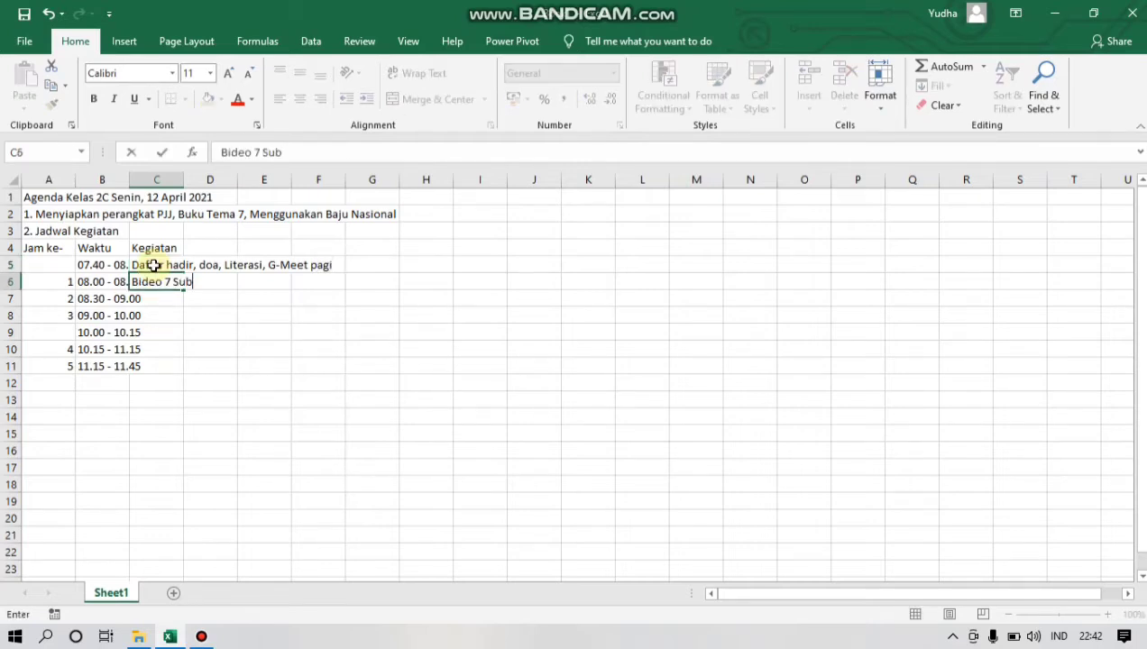
key(Return)
text(Komputer zoom meeting)
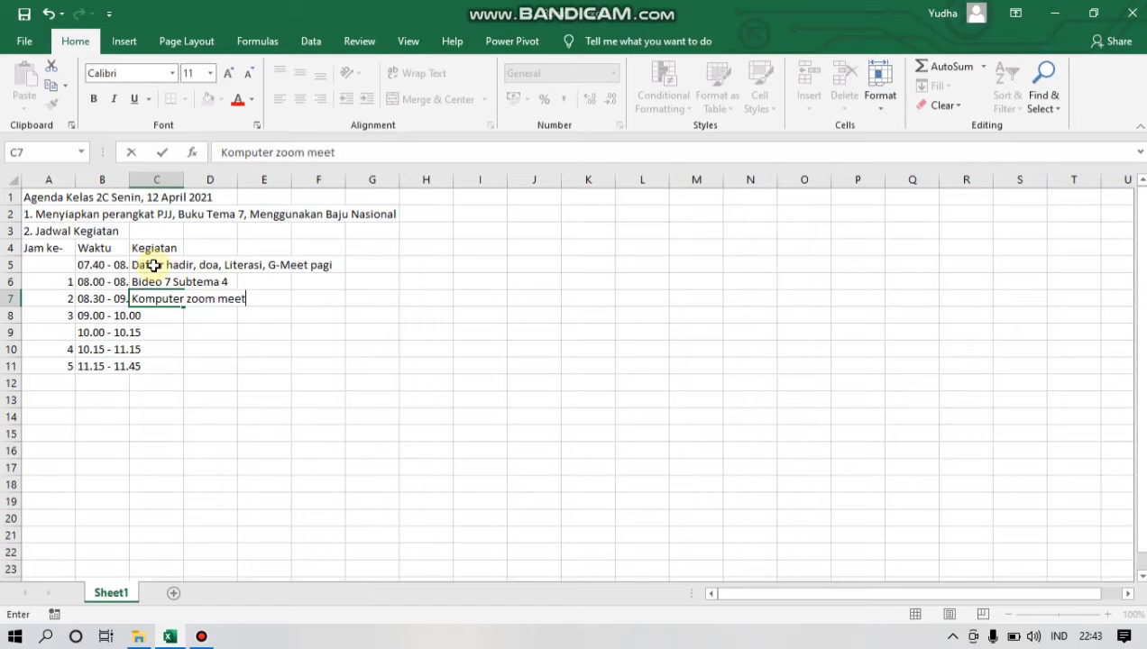
key(Return)
text(GF Tugas Keterampilan Bahasa Indonesia)
key(Return)
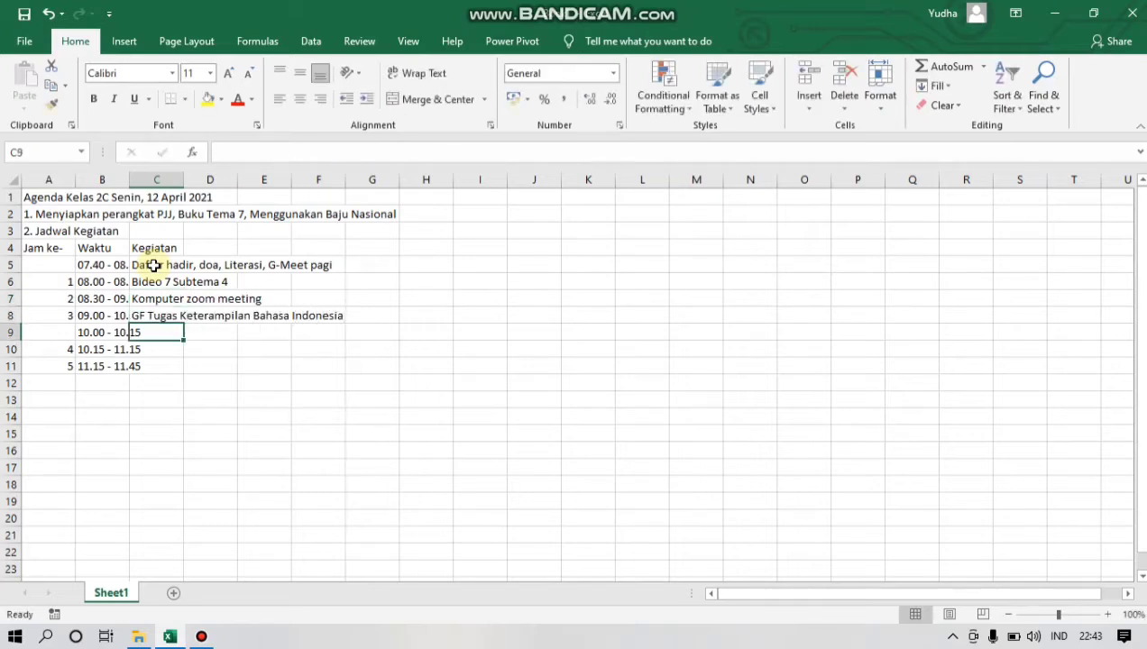
Enter the activities "Istirahat" in cell C9 and "Ulangan Bahasa Sunda Pelajaran 7" in cell C10
text(Istirahat)
key(Return)
text(Ulangan Bahasa Sunda Pelajaran 7)
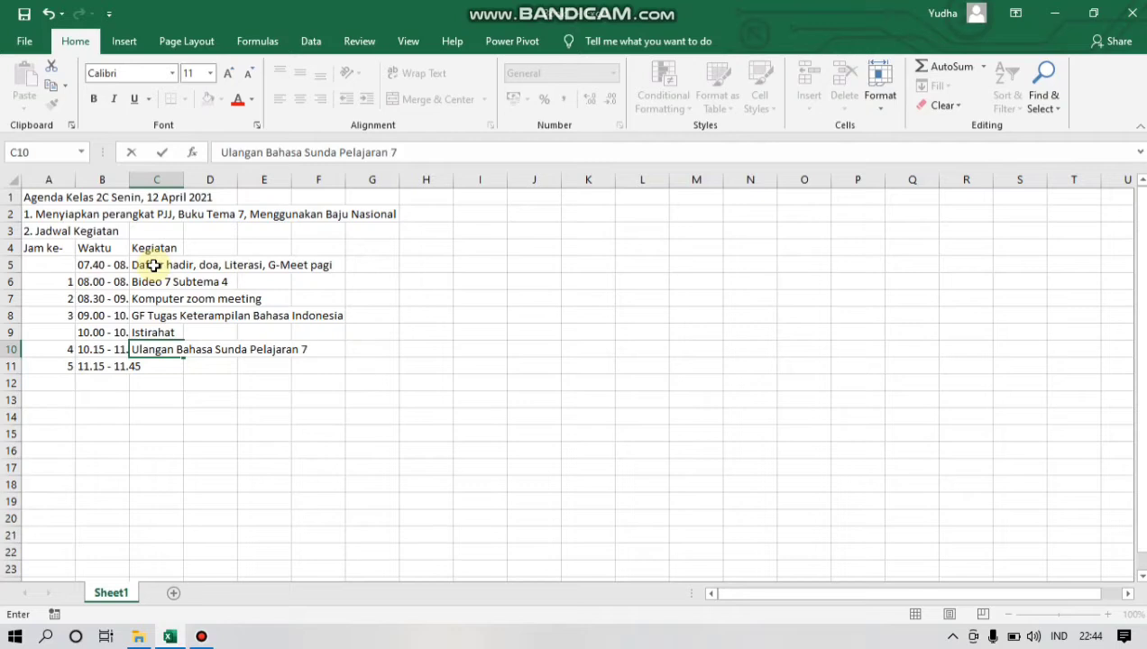
key(Return)
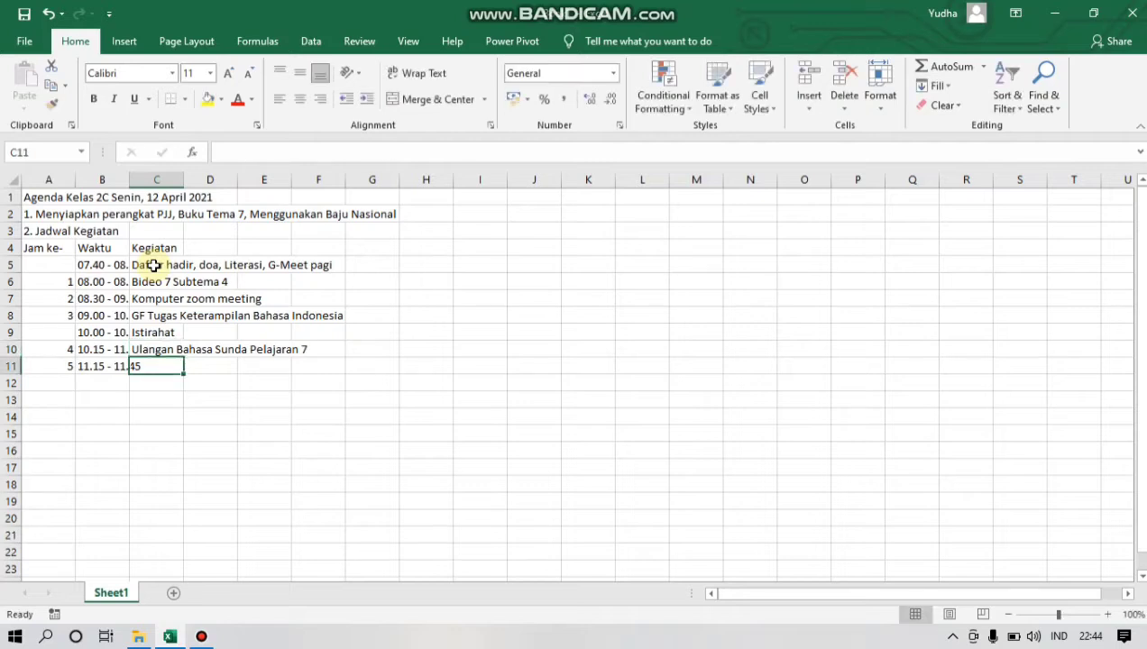
Enter "Tugas SBDP - Membuat model hewan (bebas) dari plastisin di foto dan di upload" in cell C11 and return to cell A1
text(T)
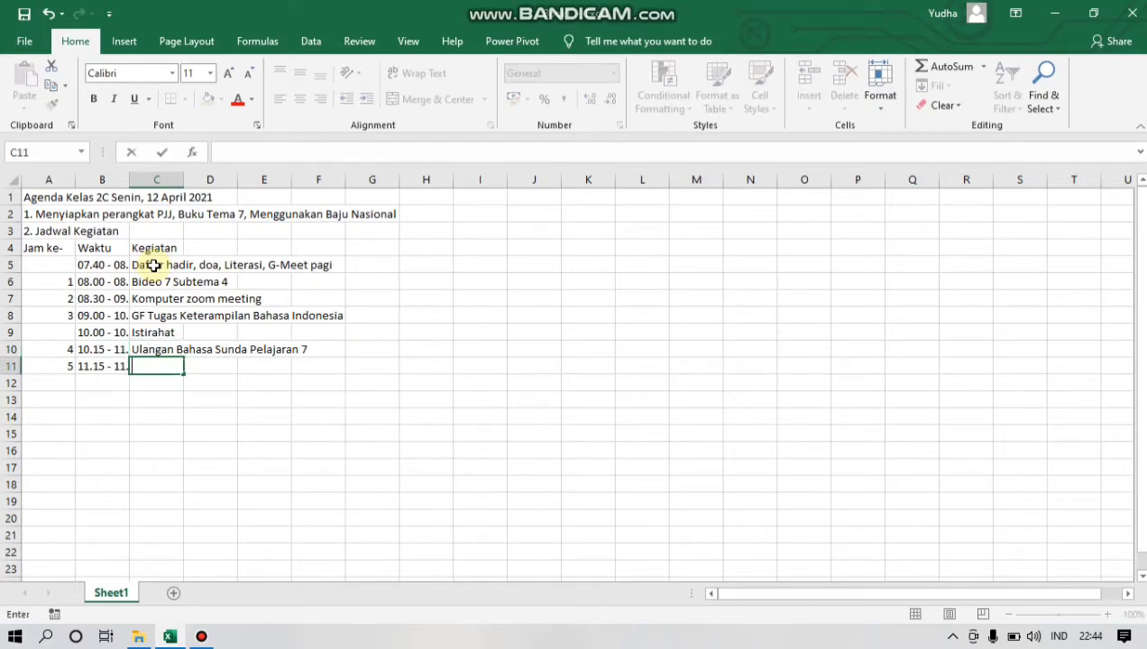
text(Tugas SBDP - Membuat model)
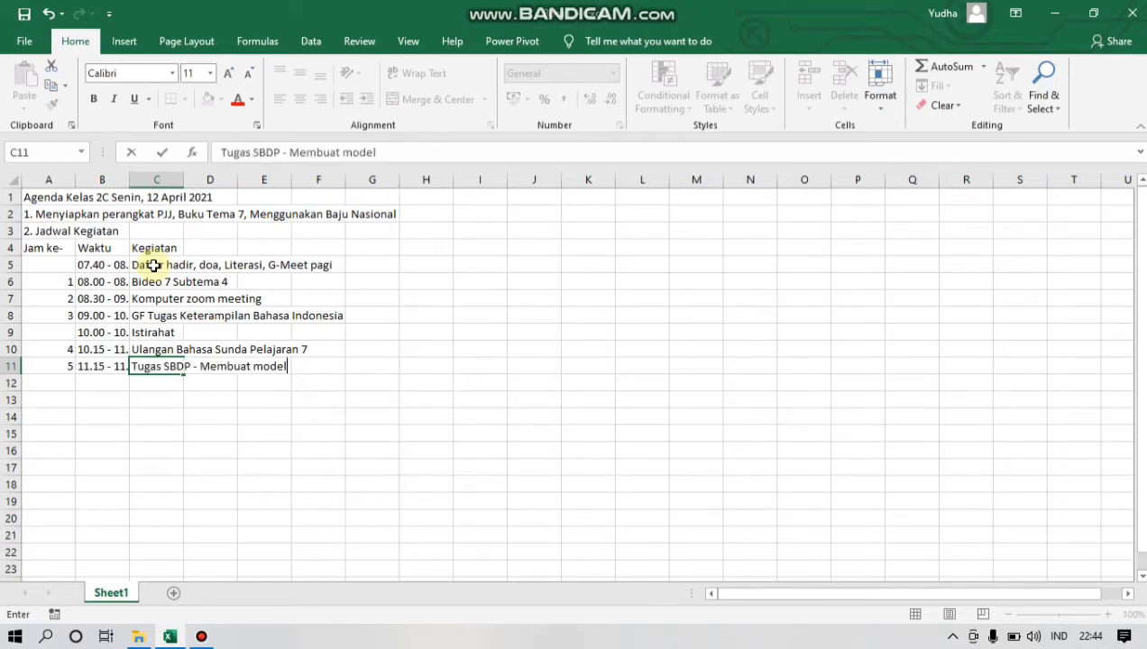
text( hewan (bebas) dari plas)
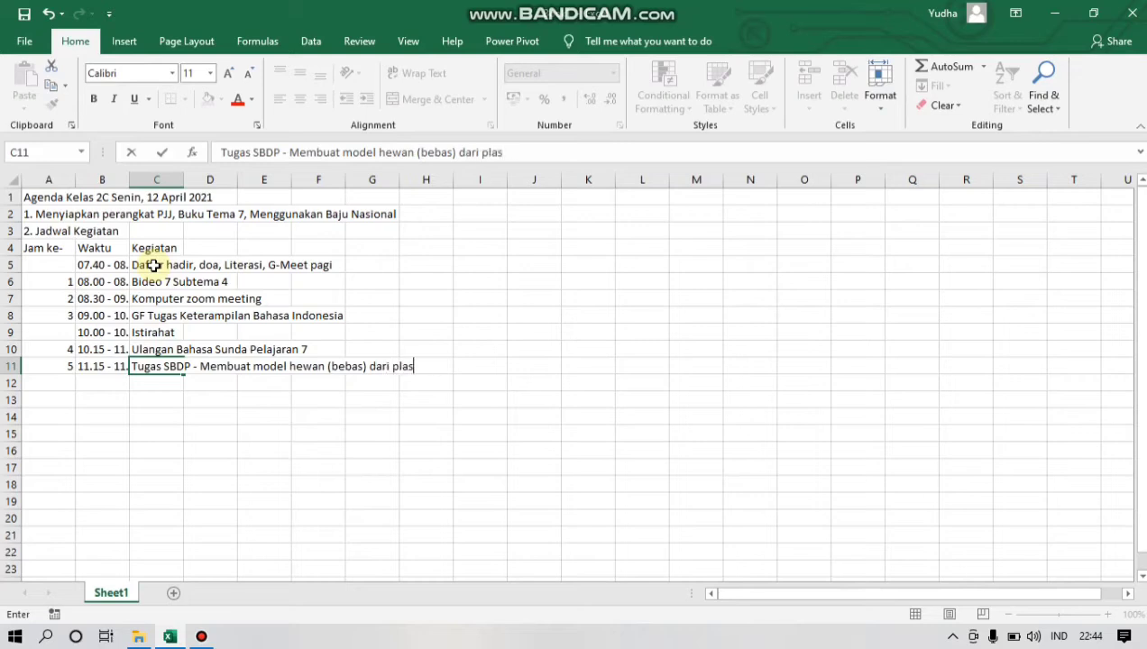
text(tisin di foto dan di upload)
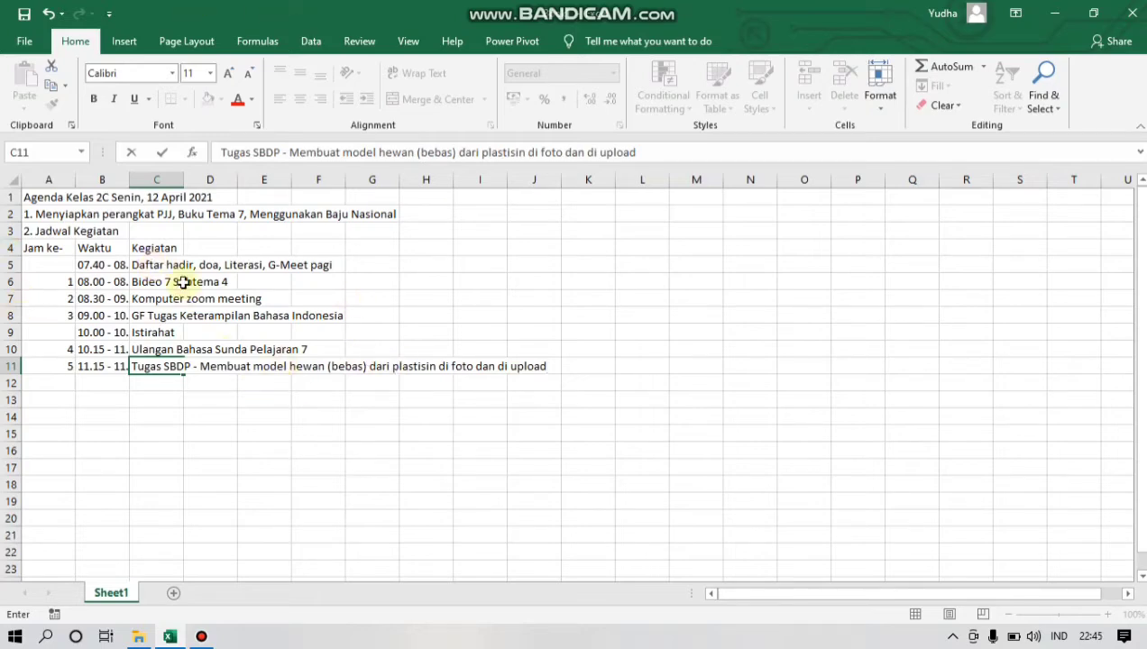
key(ctrl+Home)
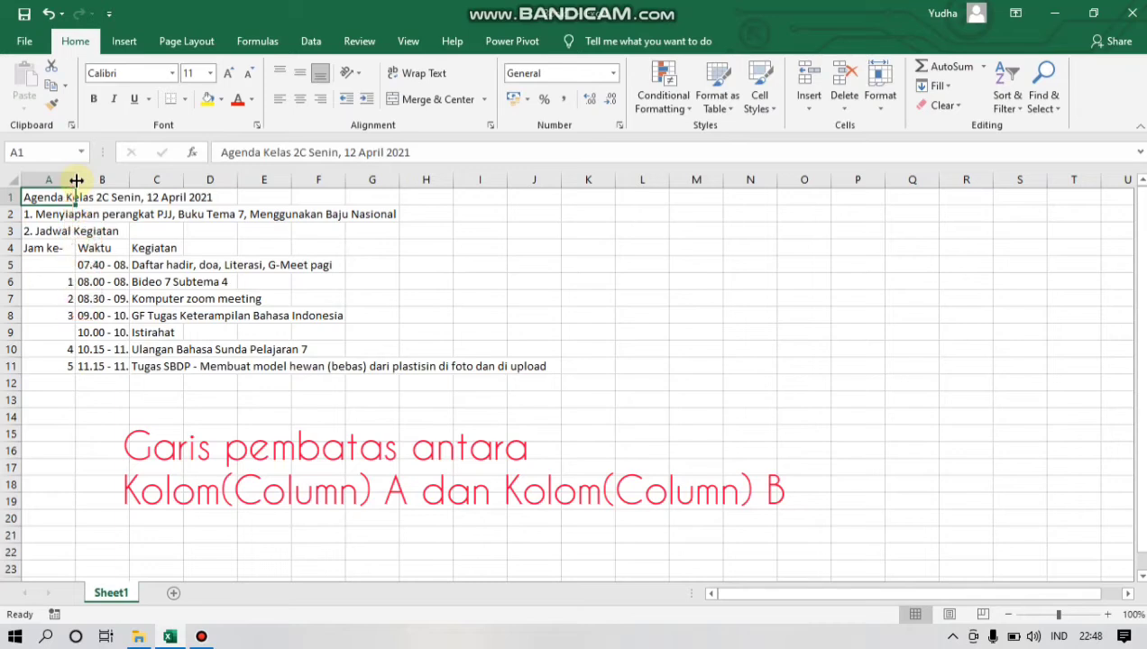
Widen column A slightly, column B enough to show the full time ranges, and column C to nearly five times its original width
mouse_move(77, 180)
mouse_down()
mouse_move(105, 180)
mouse_move(74, 185)
mouse_up()
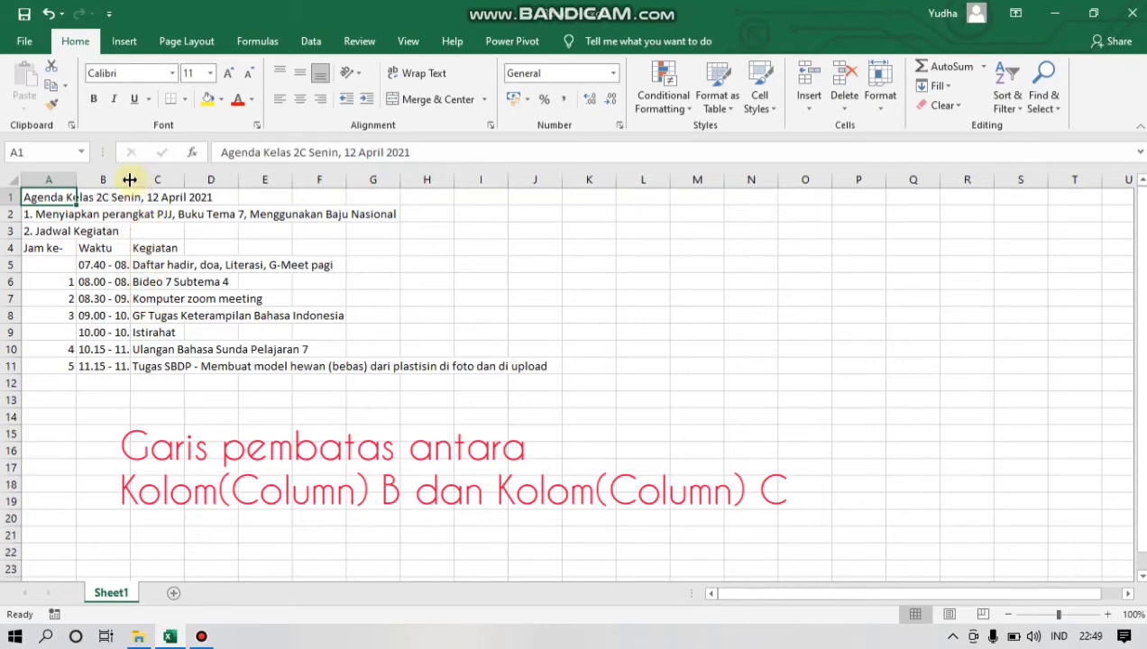
drag(130, 180, 150, 182)
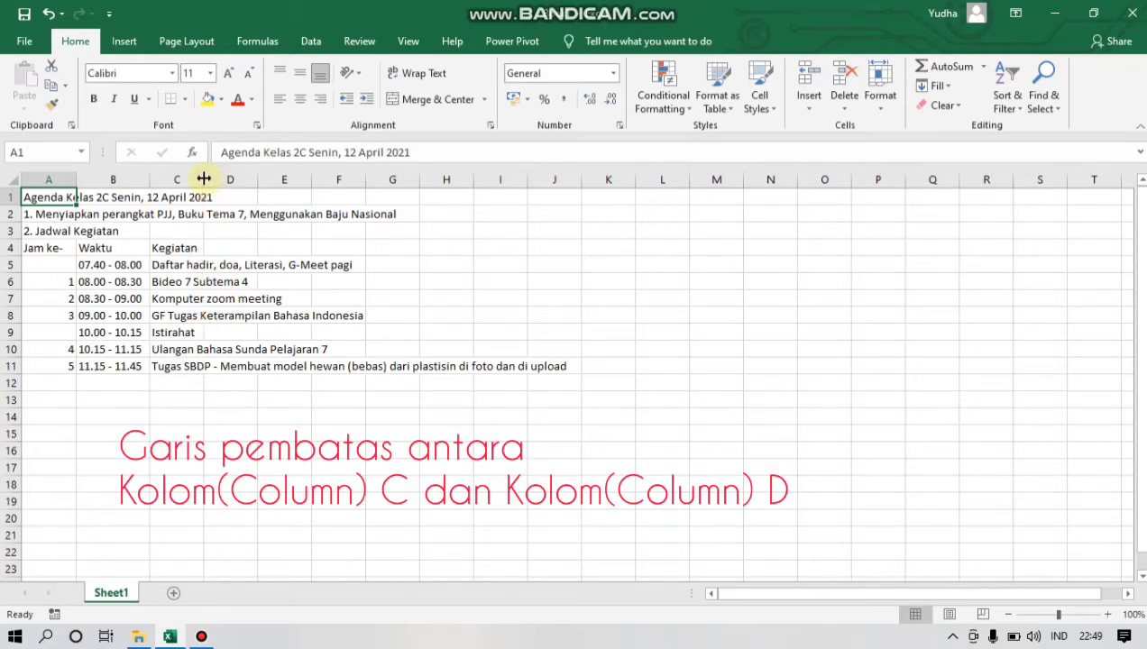
drag(204, 178, 409, 199)
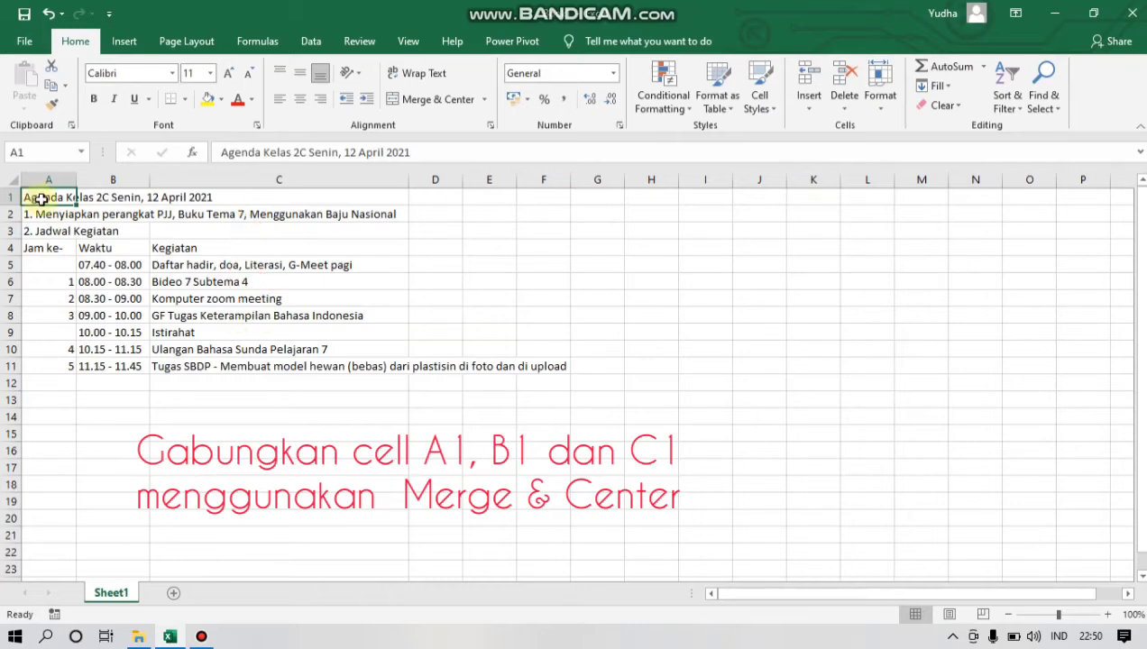
Merge and center the title across cells A1:C1 and align it vertically to the middle
drag(47, 198, 192, 195)
drag(192, 196, 366, 189)
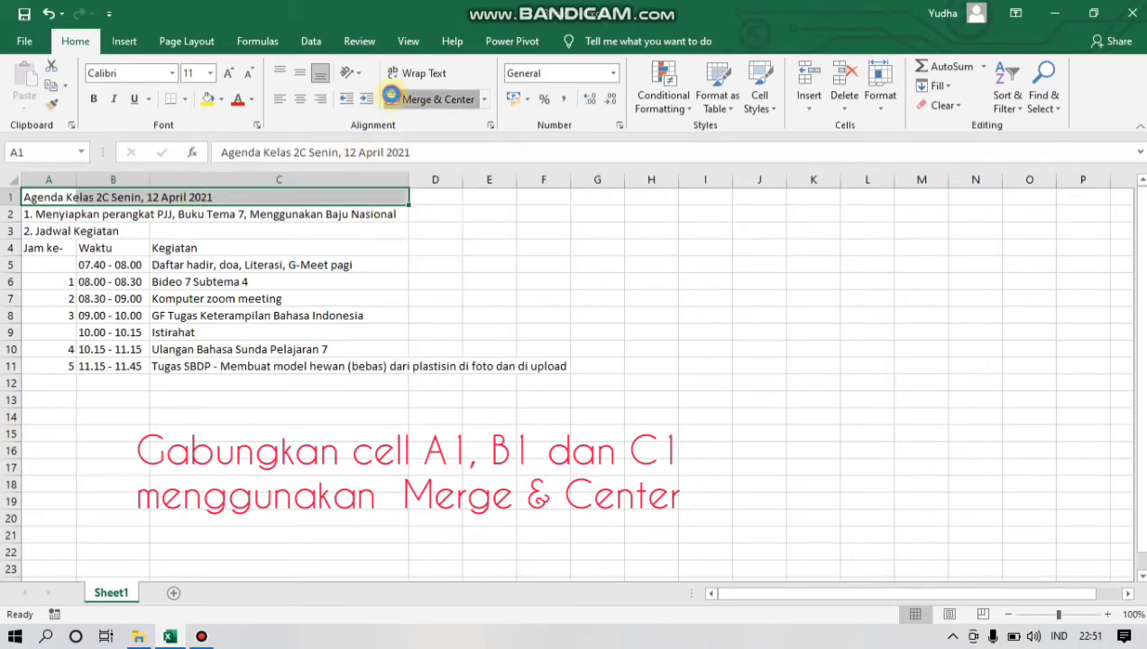
click(393, 101)
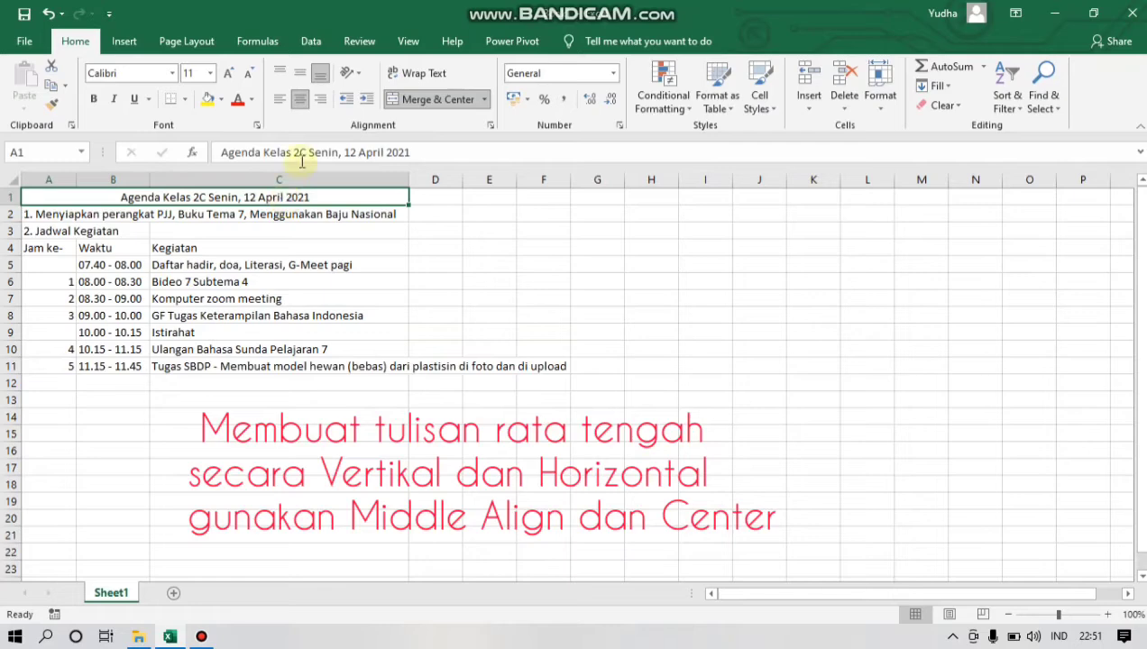
click(300, 76)
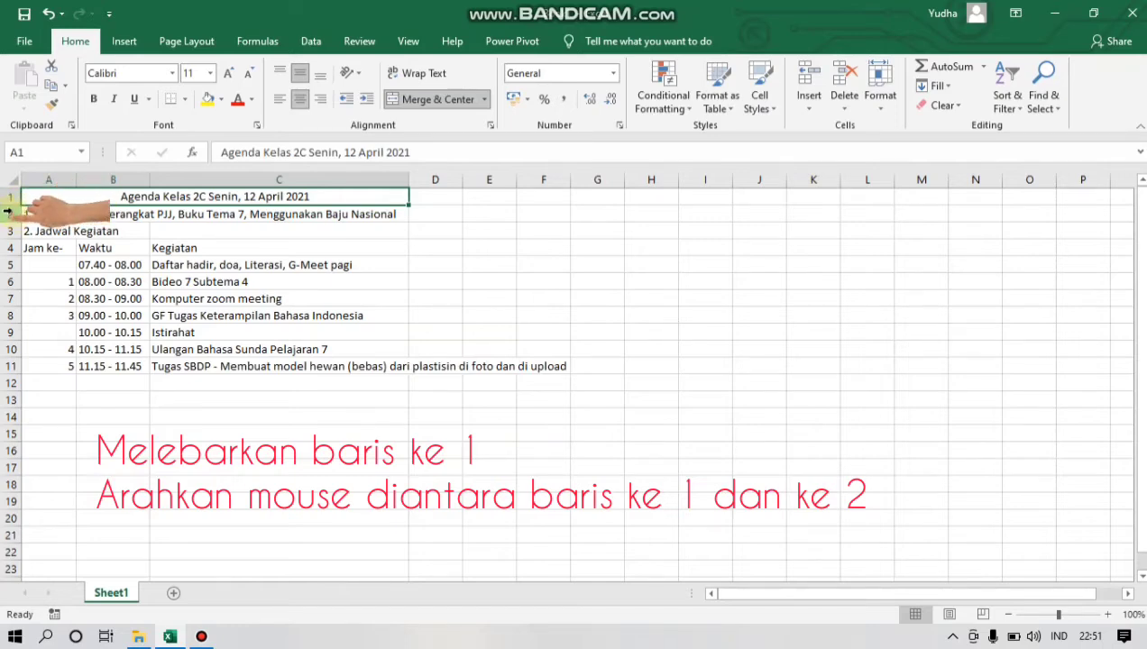
Make row 1 slightly taller and set the title in A1 to bold
drag(13, 209, 12, 217)
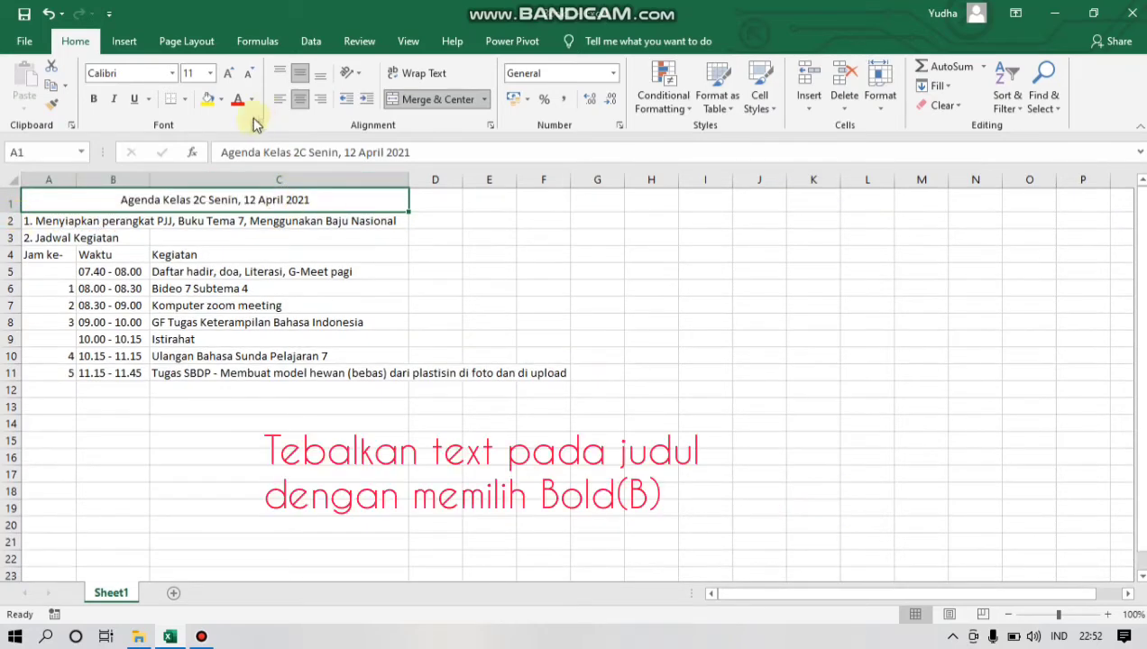
click(93, 99)
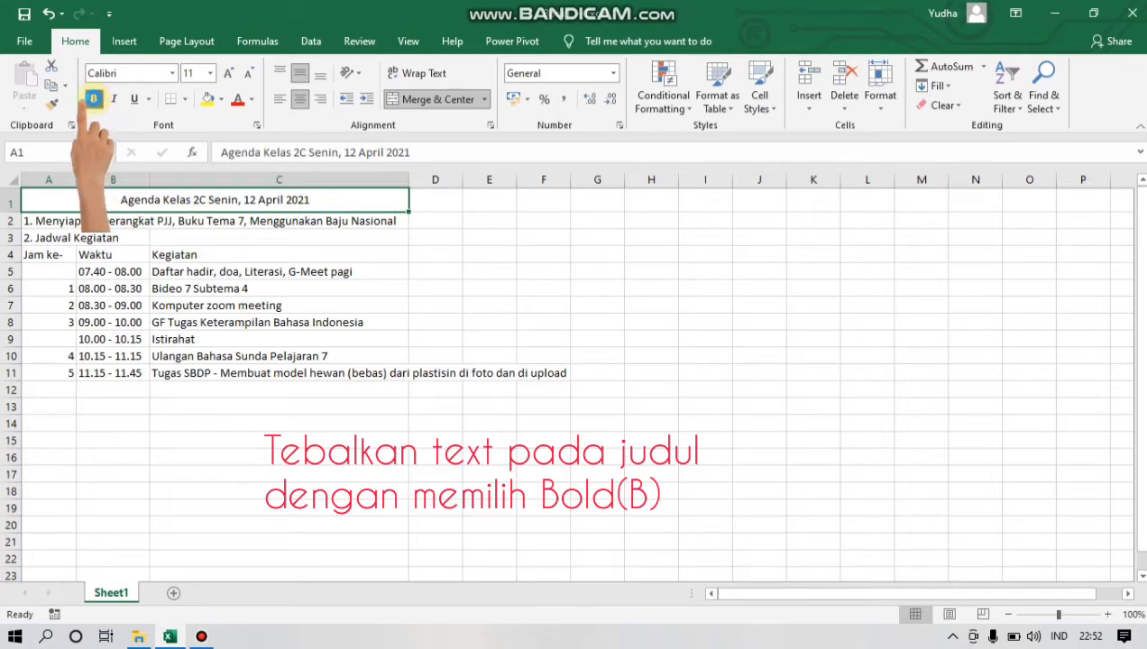
click(95, 98)
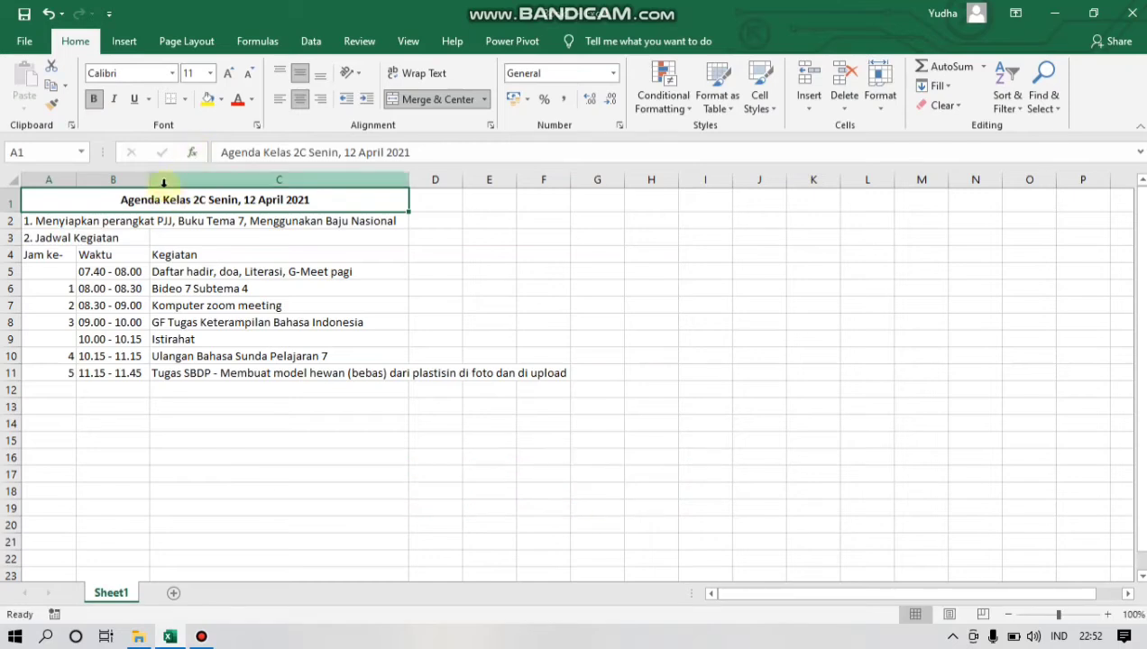
Change the font of the merged title in A1 to Arial
click(173, 76)
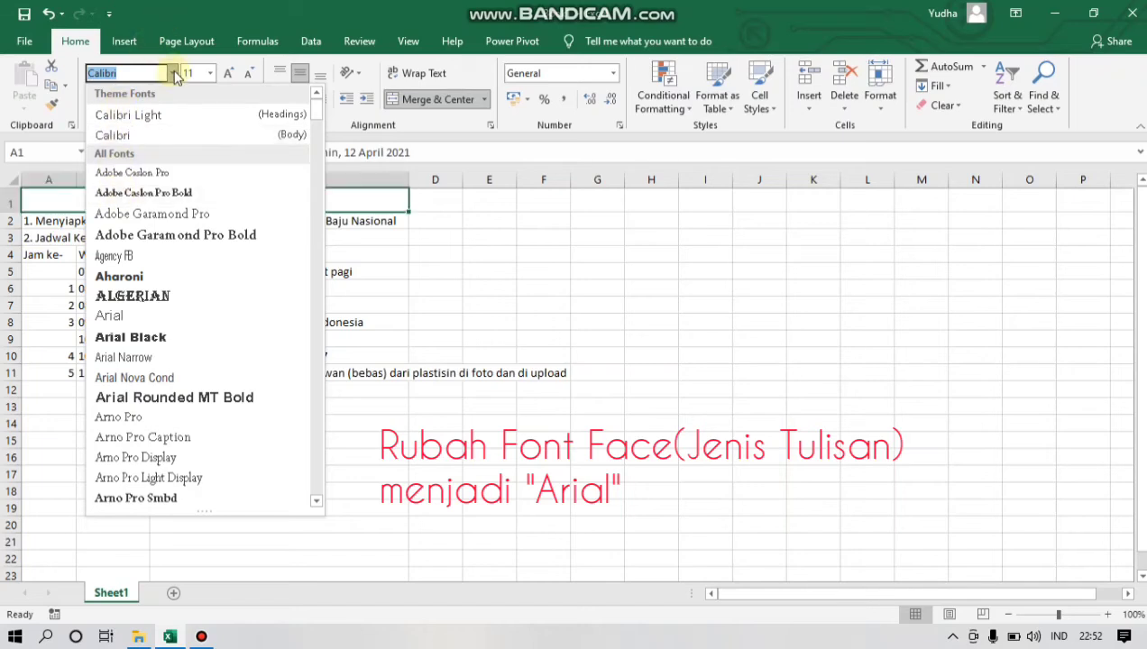
scroll(145, 259, down, 2)
scroll(144, 262, down, 1)
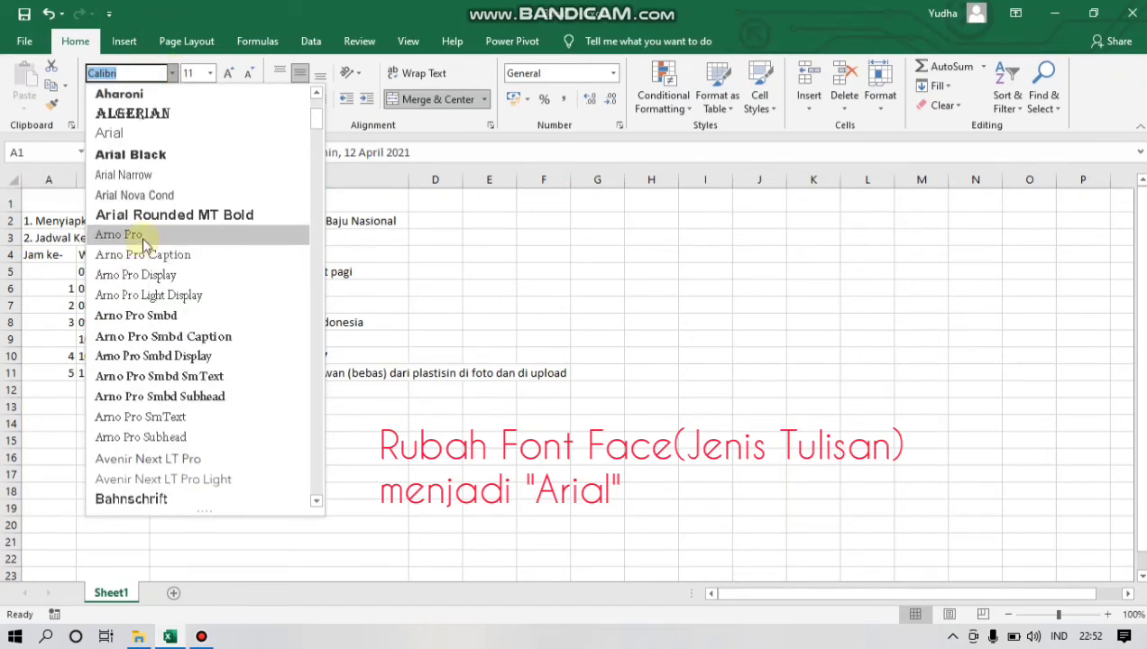
scroll(146, 239, down, 2)
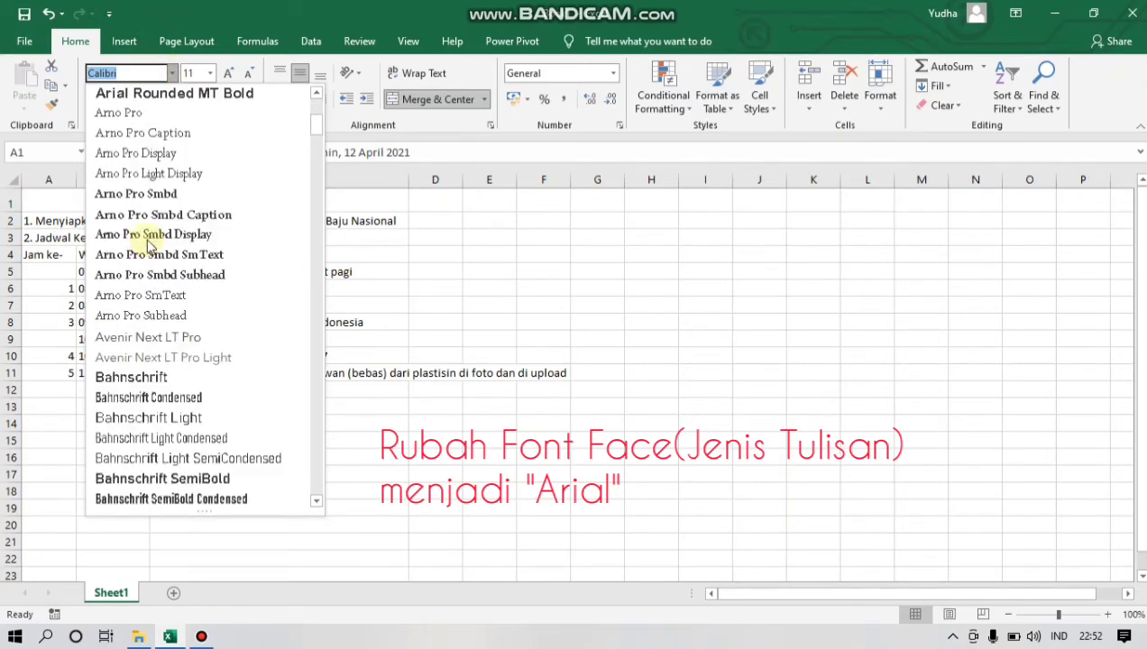
click(134, 72)
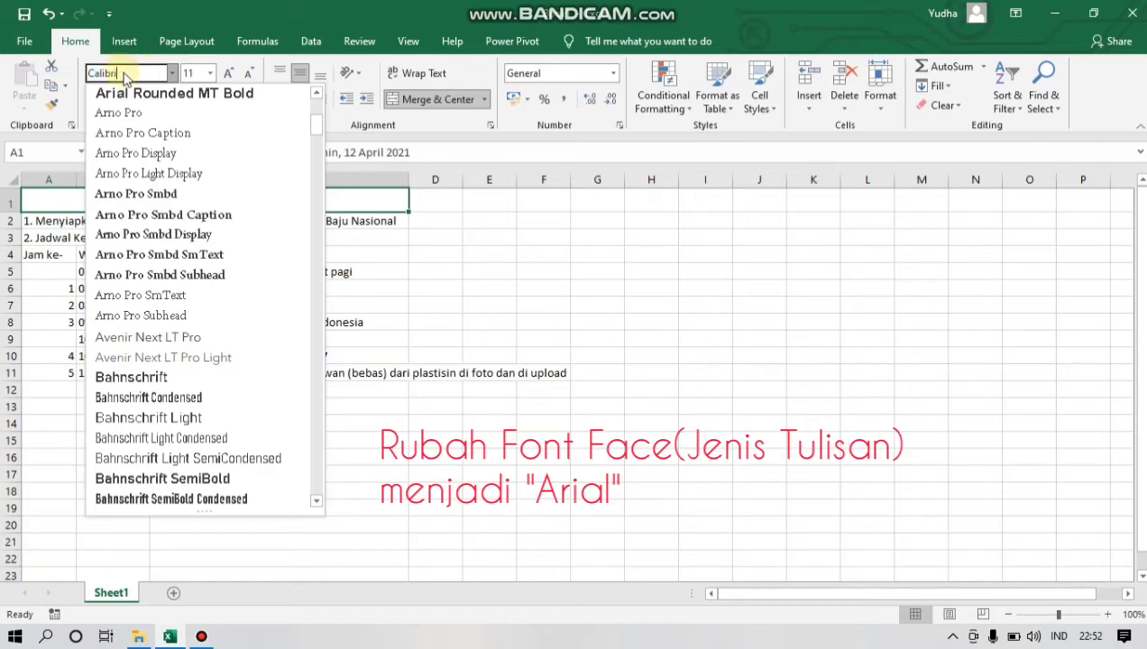
key(BackSpace)
key(BackSpace)
key(BackSpace)
key(BackSpace)
key(BackSpace)
key(BackSpace)
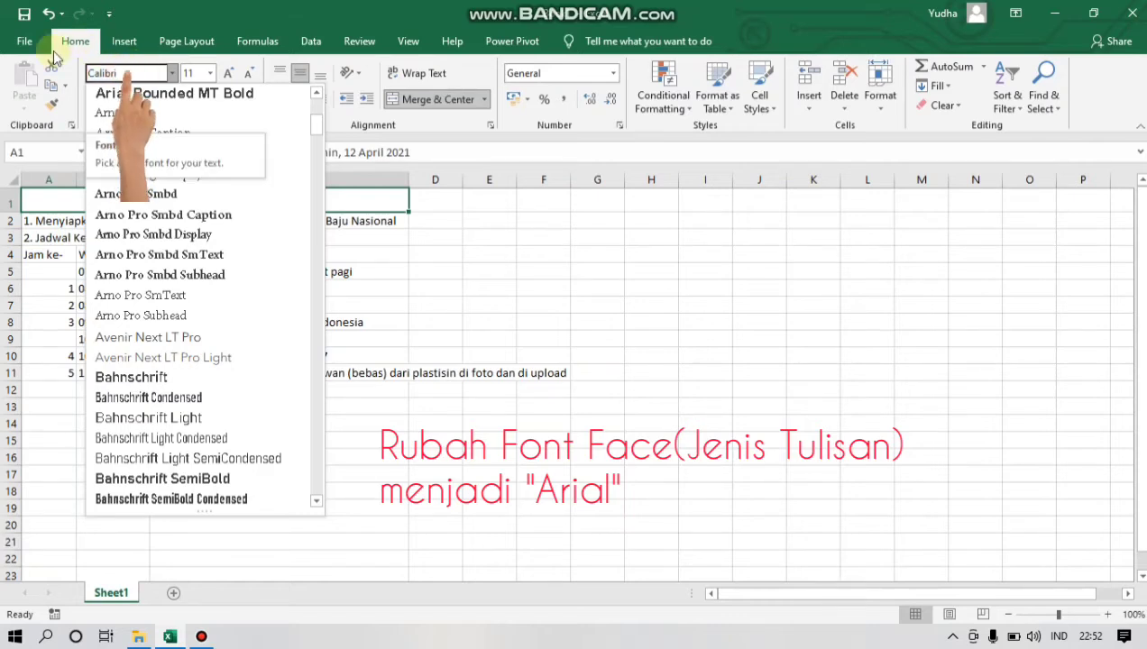
key(BackSpace)
text(Ari)
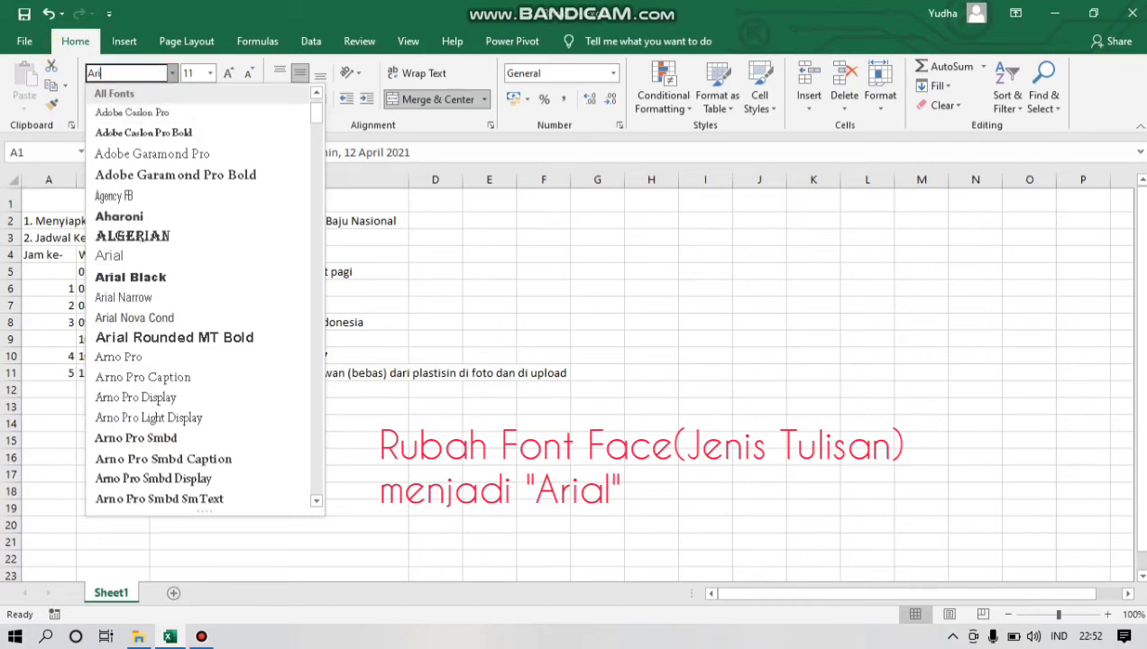
text(eal)
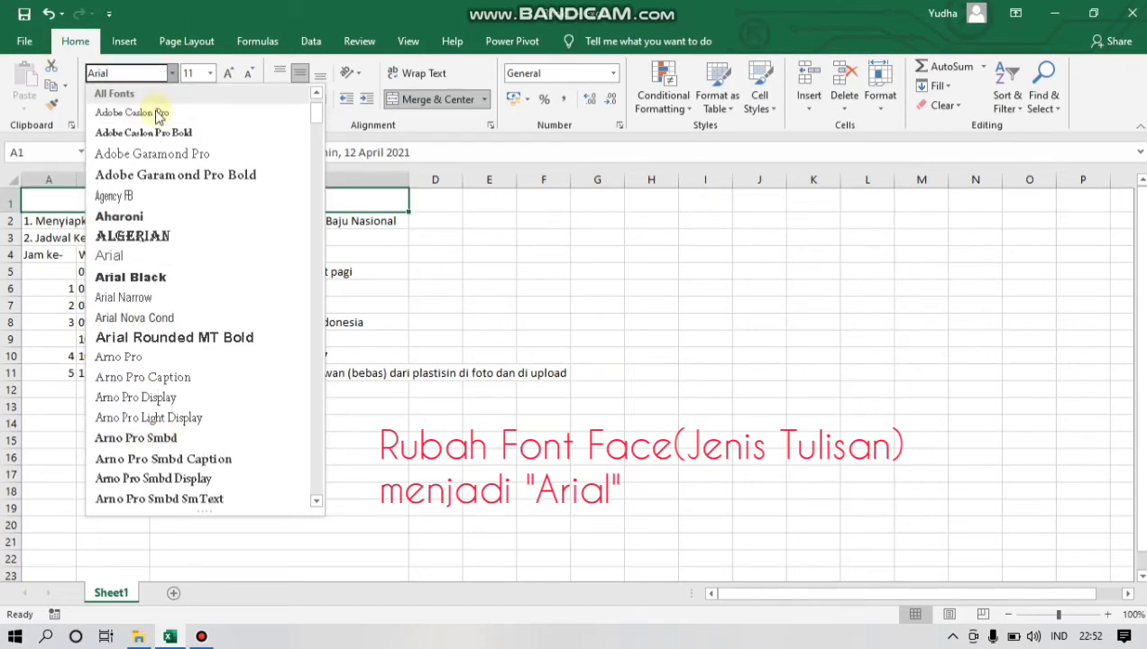
key(Return)
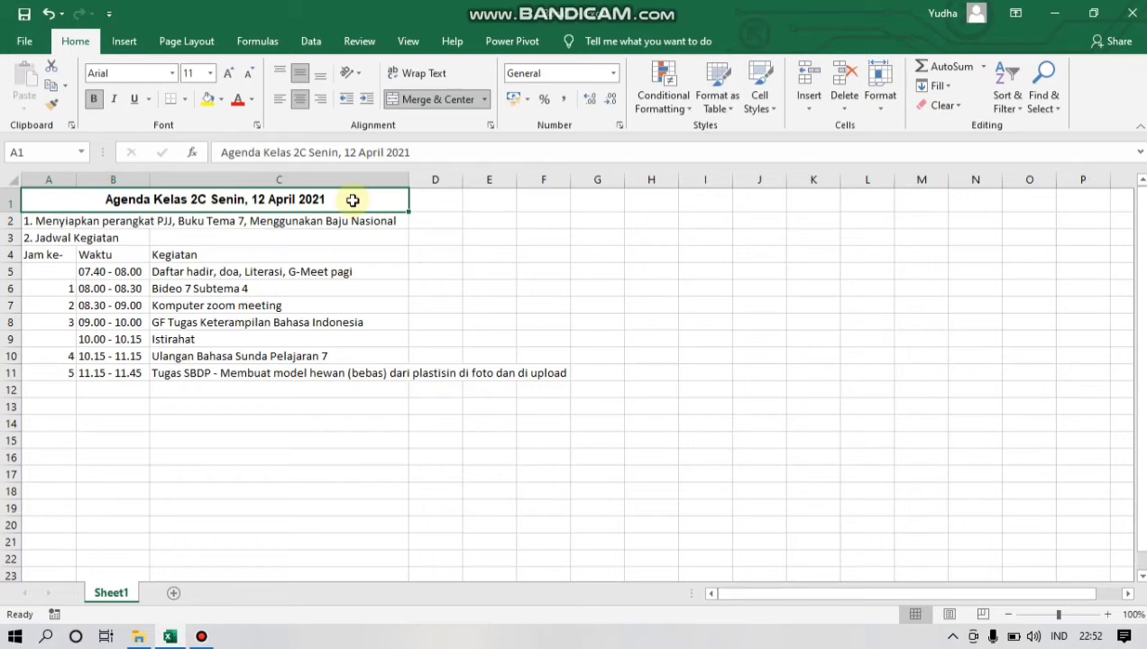
Set the title's font size to 14 and make row 1 slightly taller
click(190, 74)
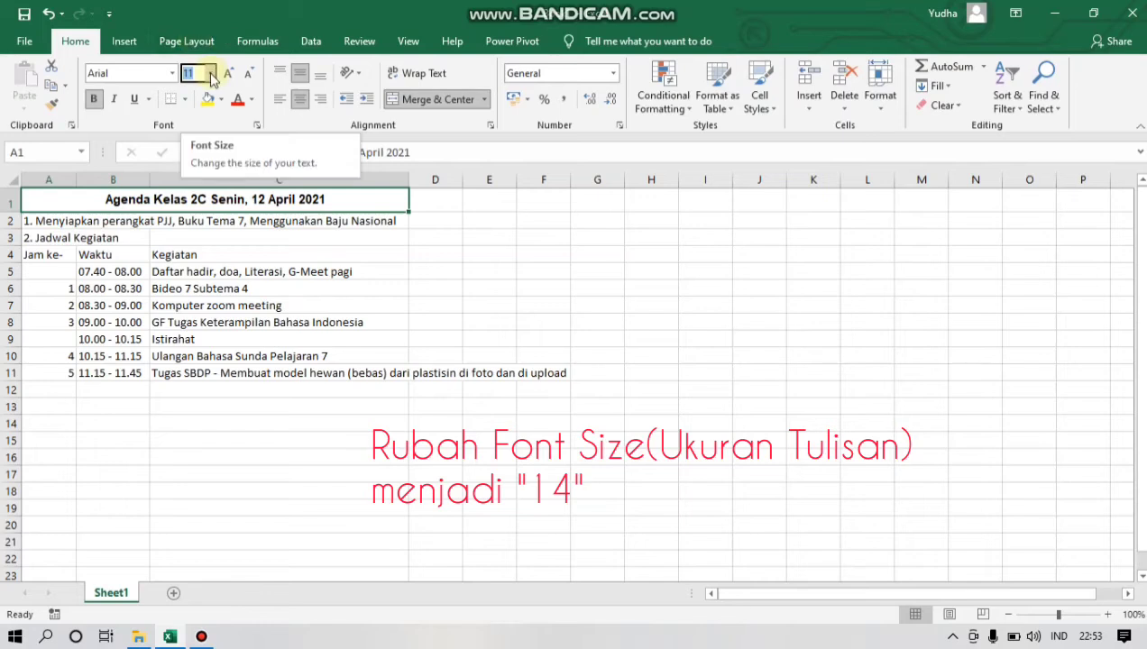
click(211, 74)
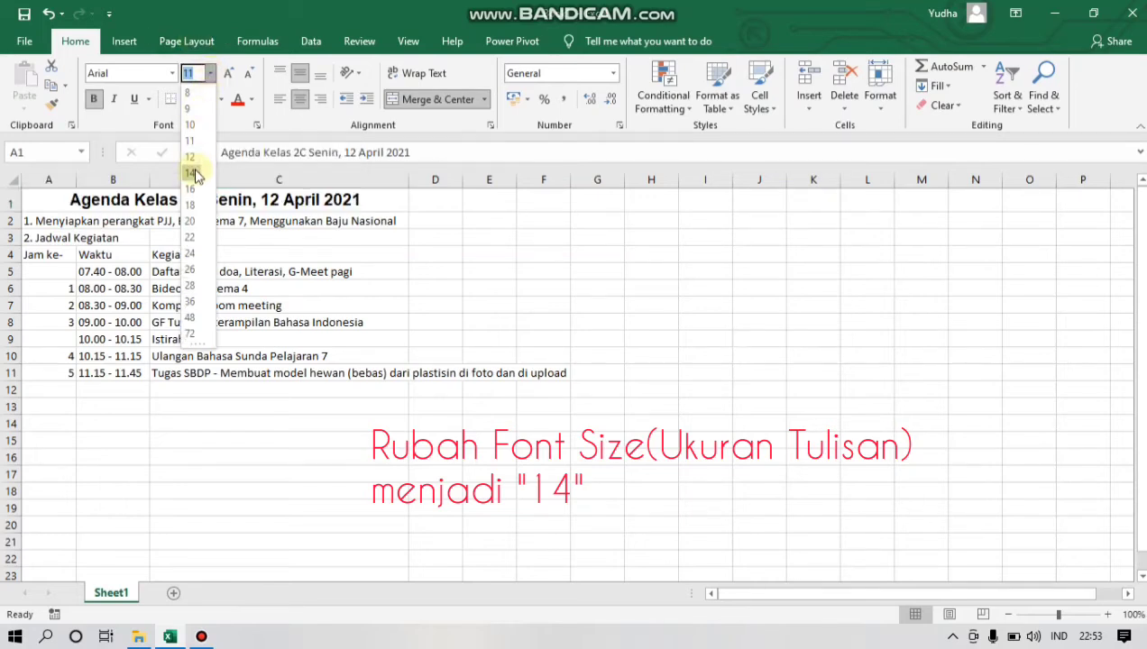
click(193, 172)
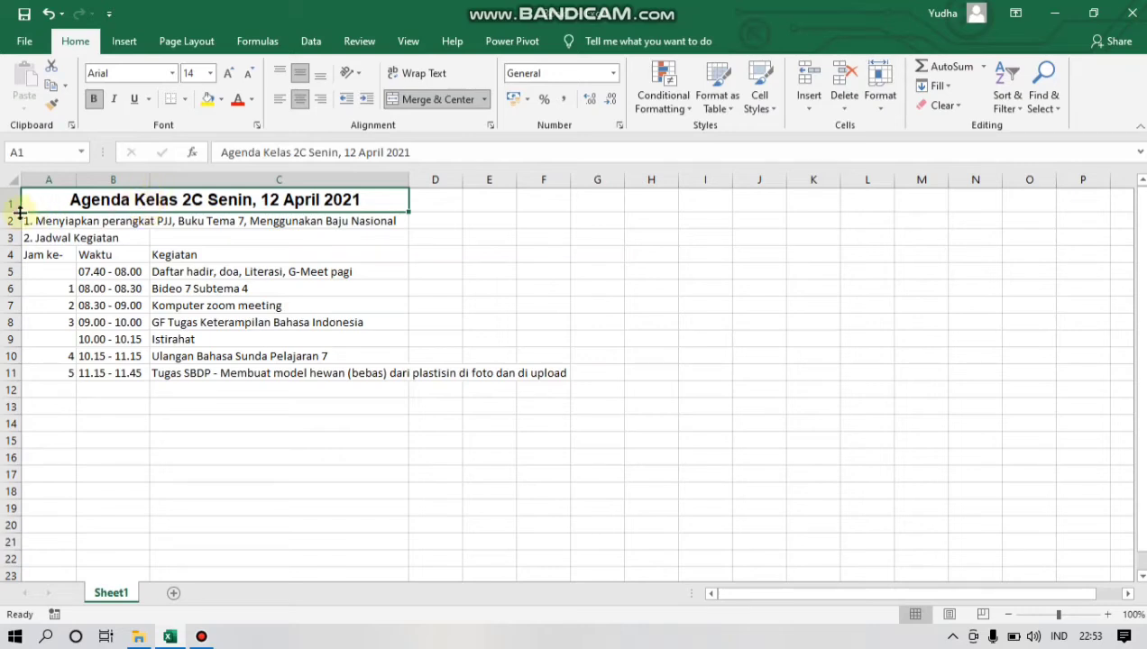
mouse_move(16, 212)
mouse_down()
mouse_move(17, 226)
mouse_move(16, 212)
mouse_up()
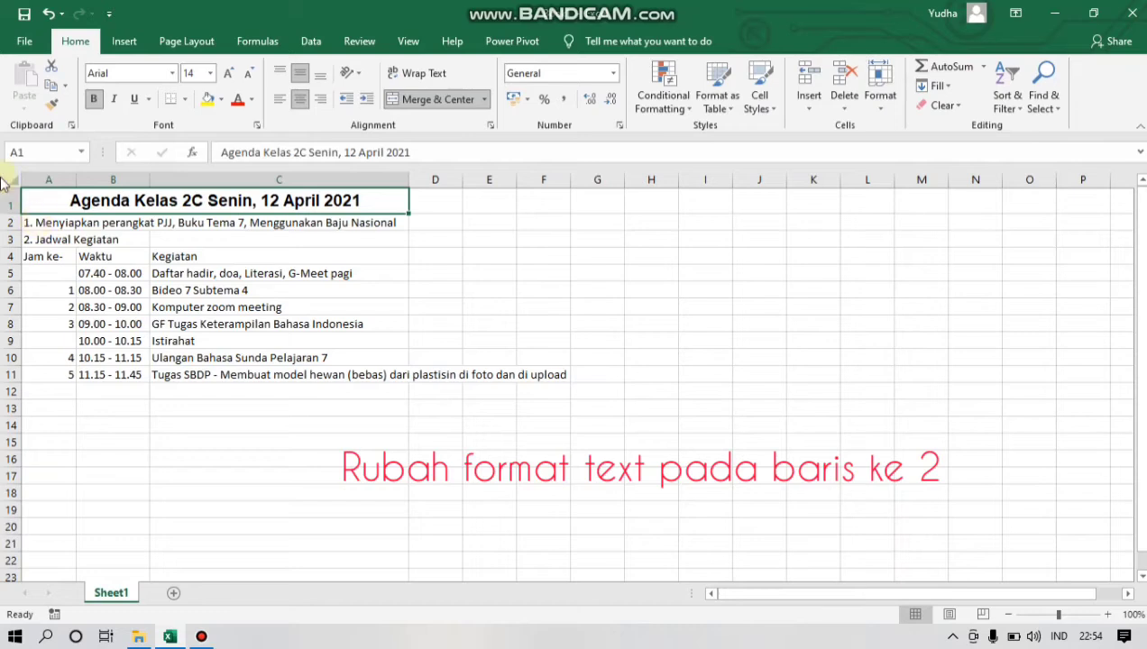
Merge and center cells A2:C2, then align the preparation note left and vertically to the middle
click(36, 222)
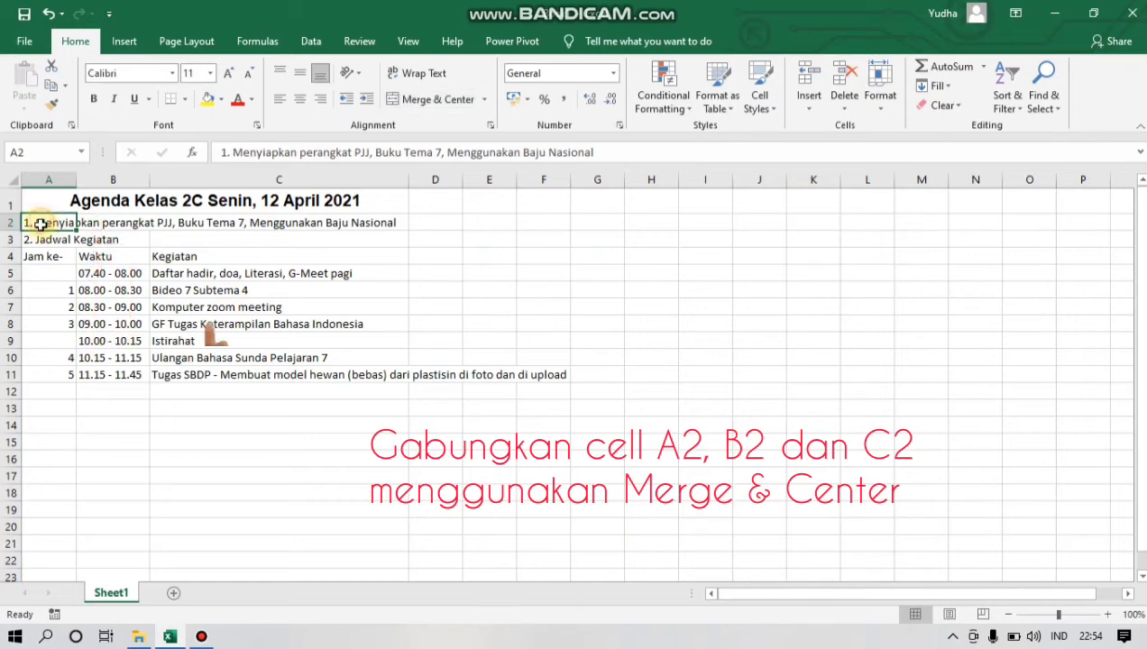
drag(41, 223, 181, 224)
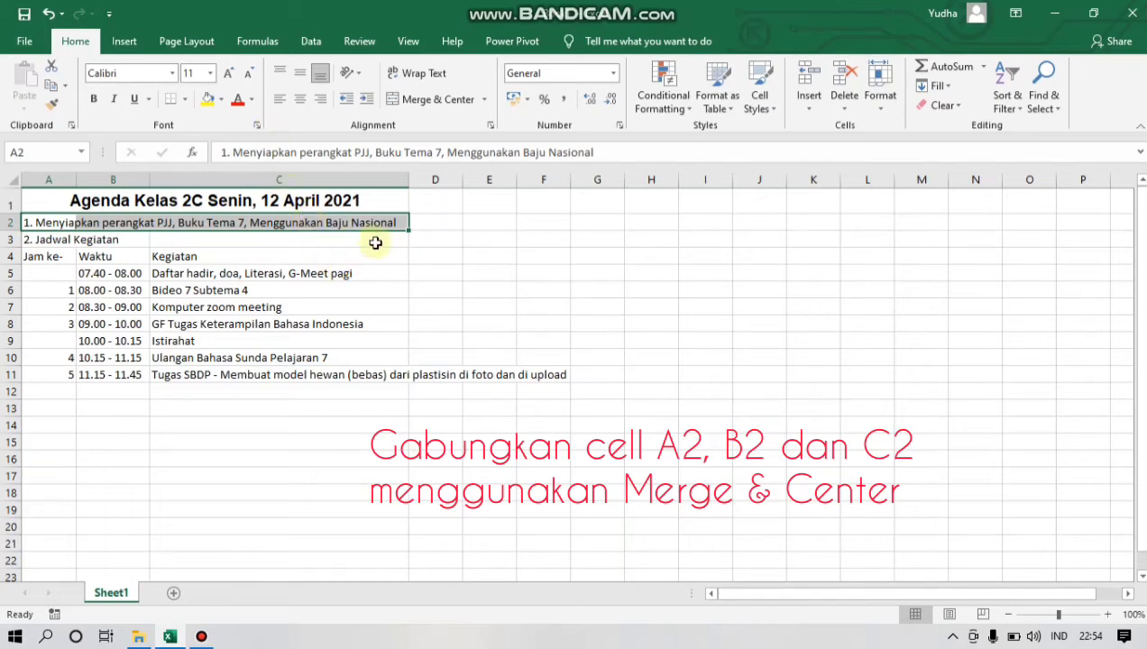
click(398, 107)
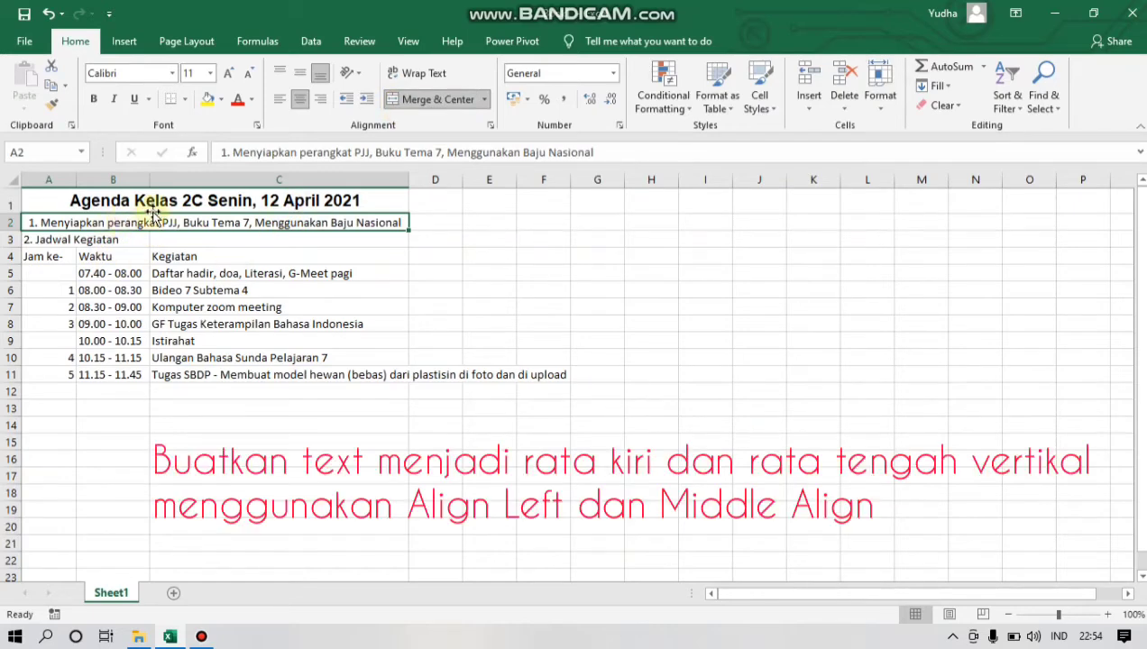
click(278, 105)
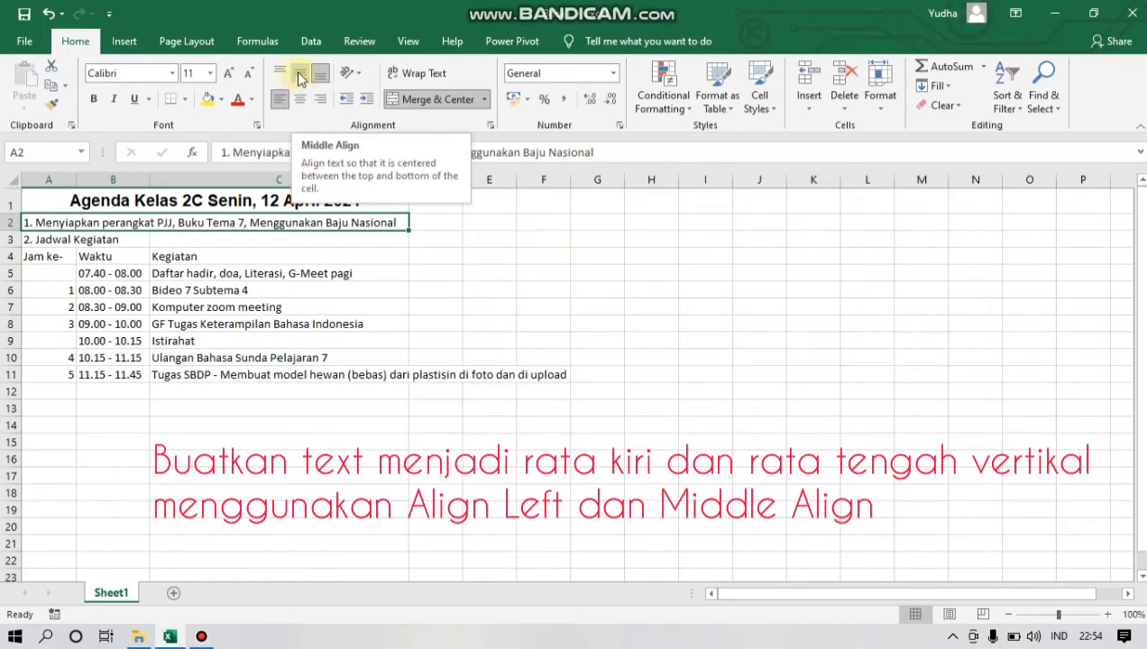
click(302, 74)
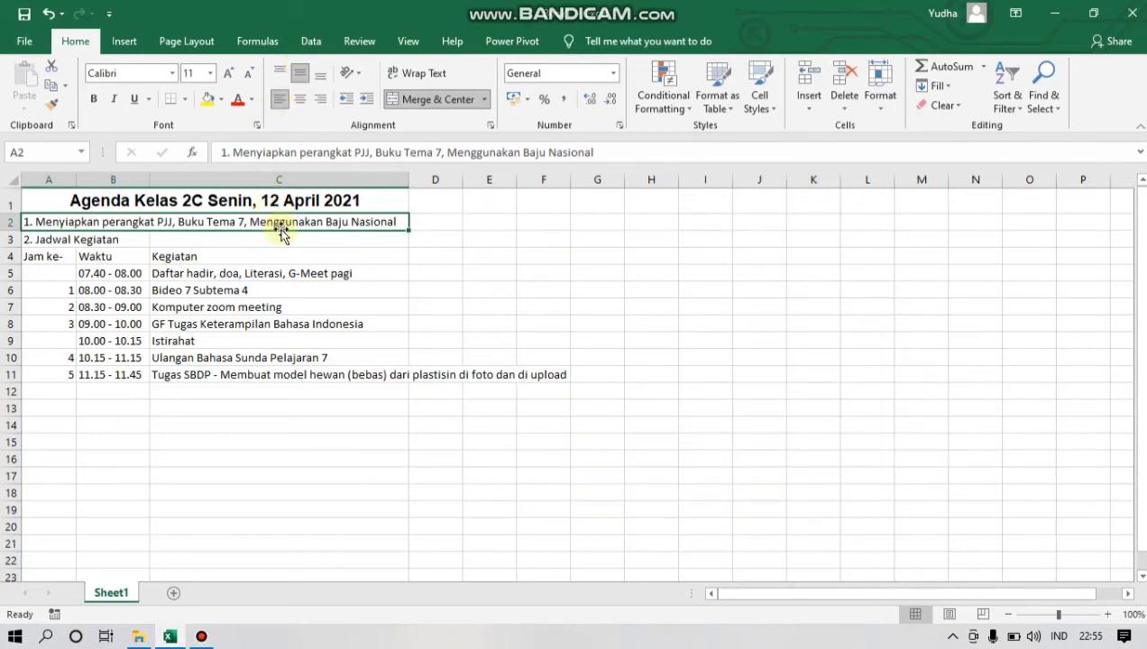
Change the font of the preparation note in row 2 to Arial
click(168, 74)
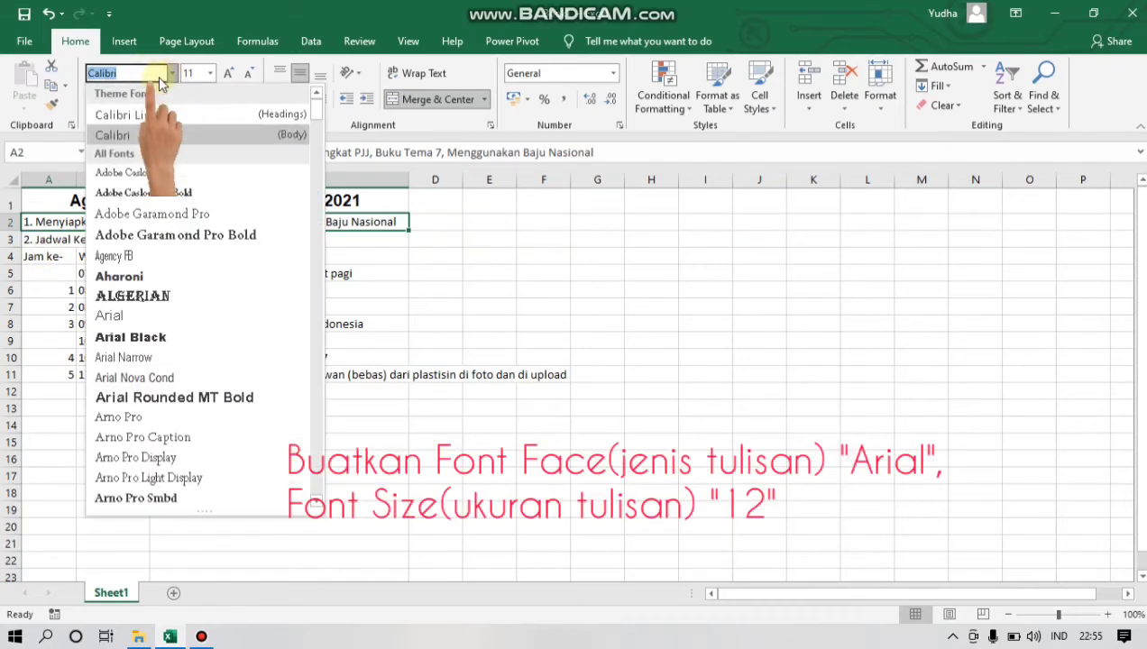
click(133, 72)
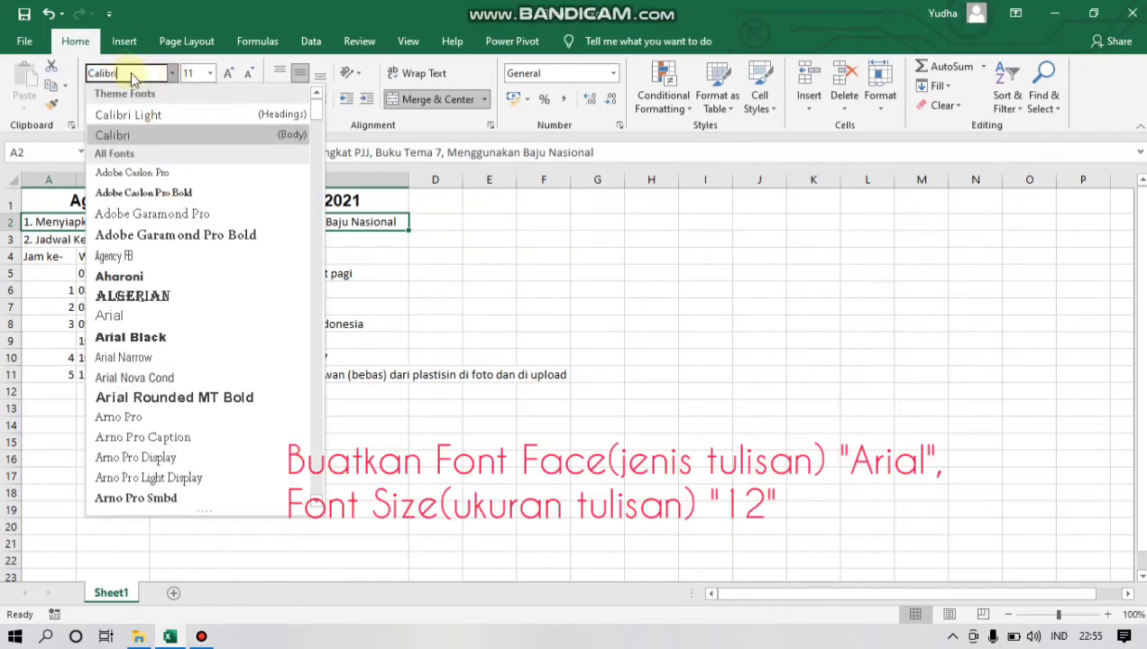
key(BackSpace)
key(BackSpace)
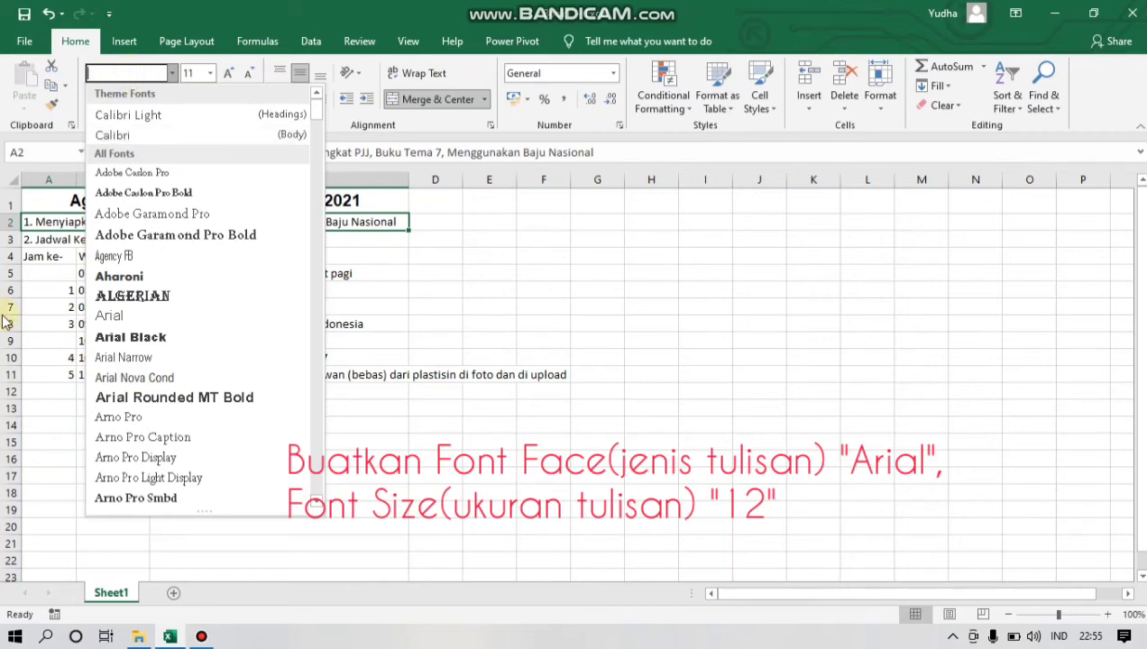
key(Down)
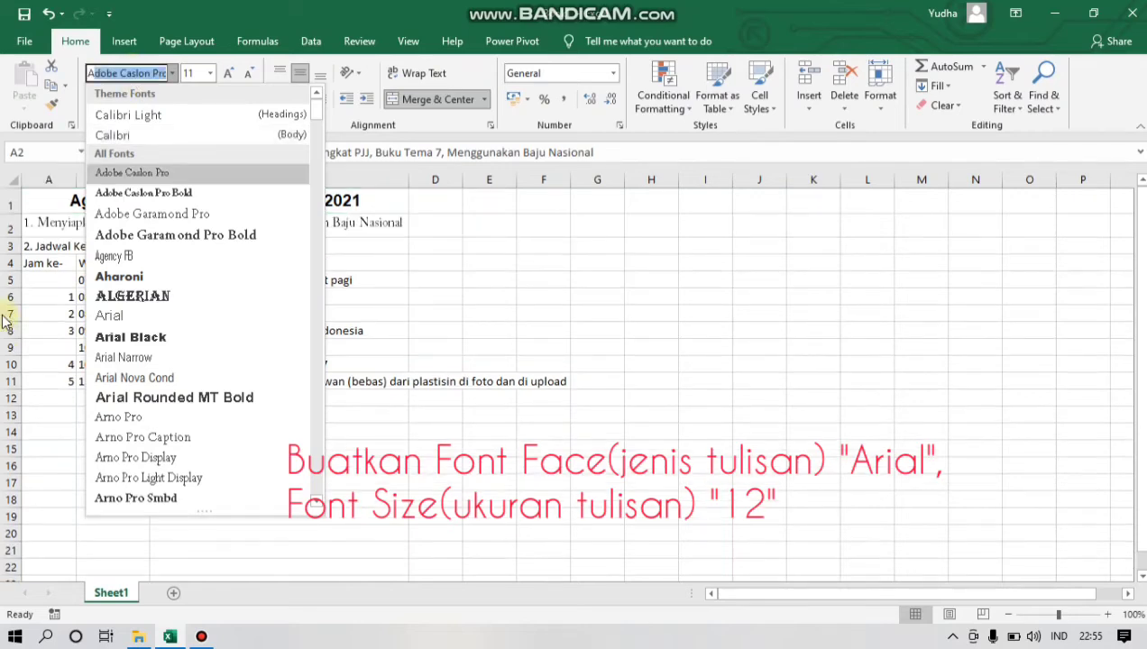
text(Arial)
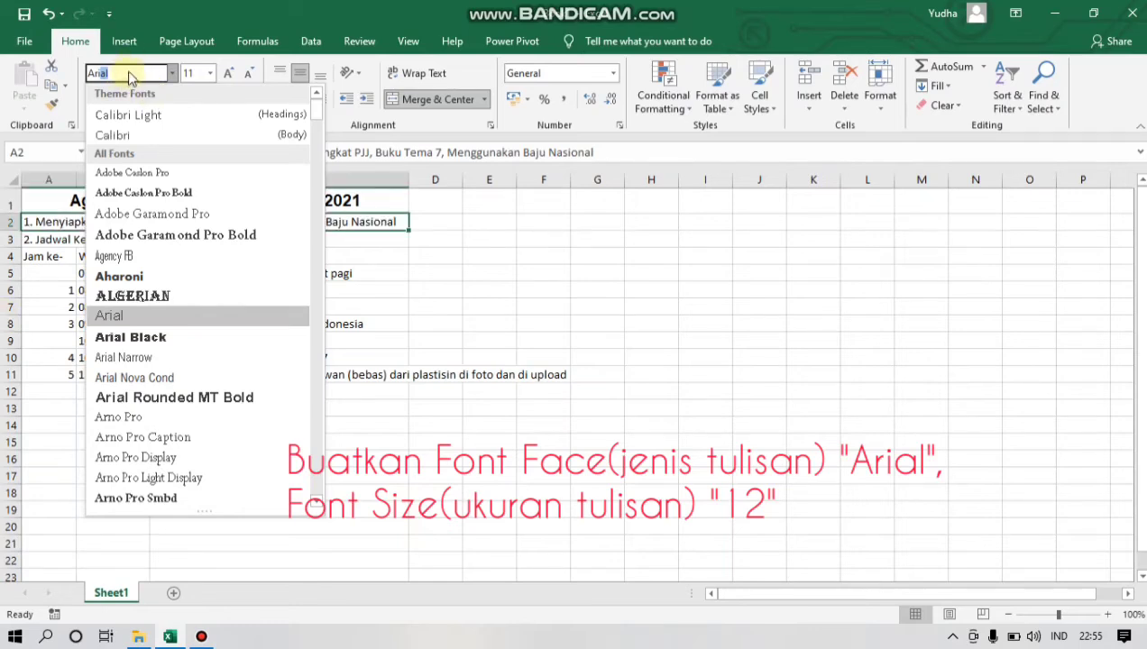
key(Return)
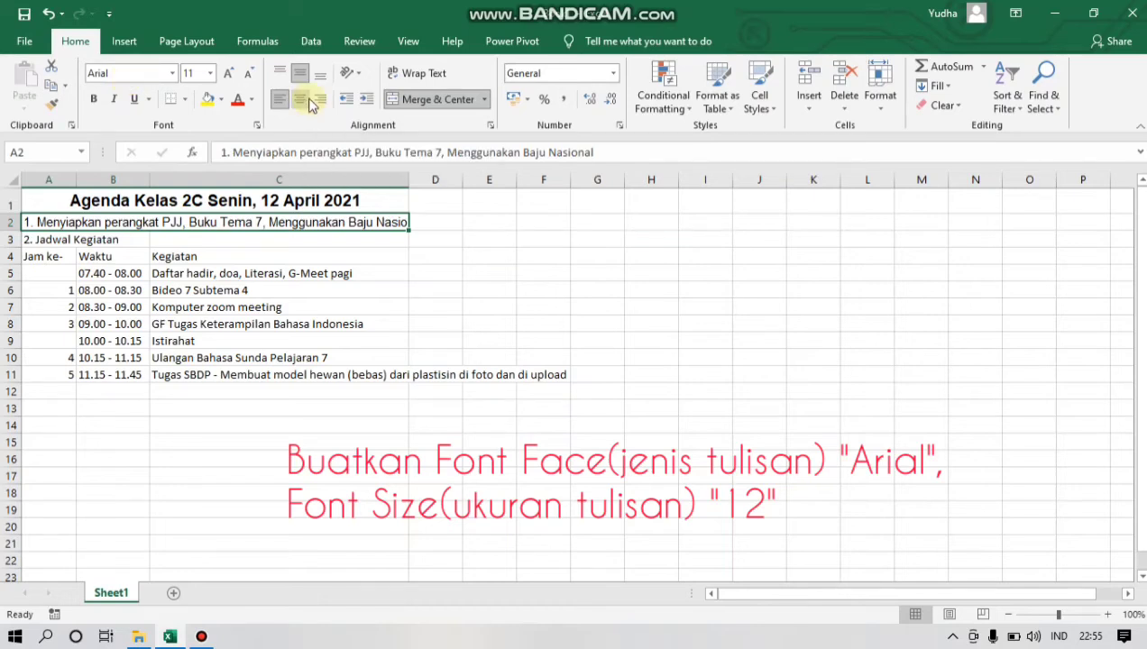
Set the preparation note's font size to 12 and widen column C enough to show the whole note
click(210, 73)
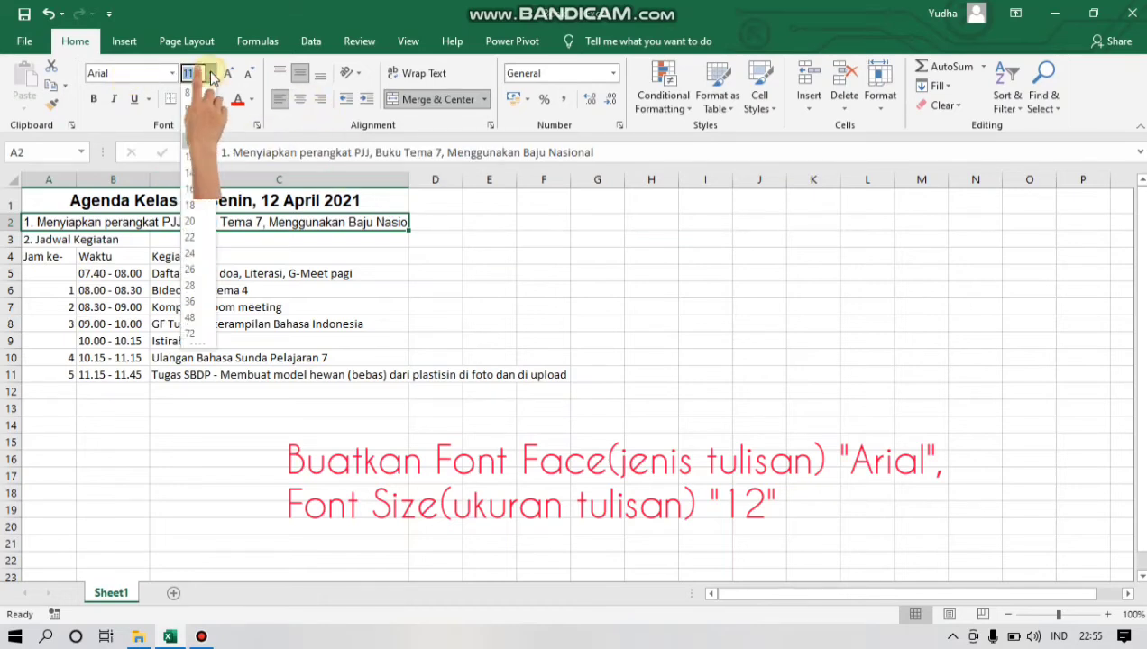
click(191, 157)
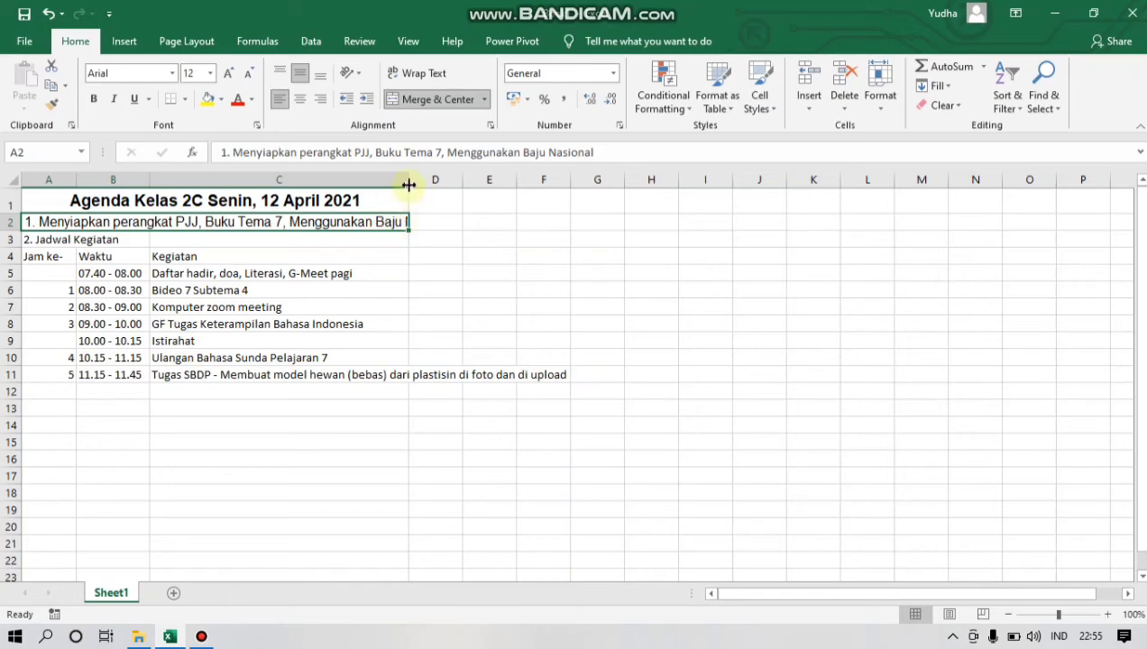
drag(409, 179, 466, 180)
Merge and center cells A3:C3, then align the "2. Jadwal Kegiatan" heading left and vertically to the middle
key(Down)
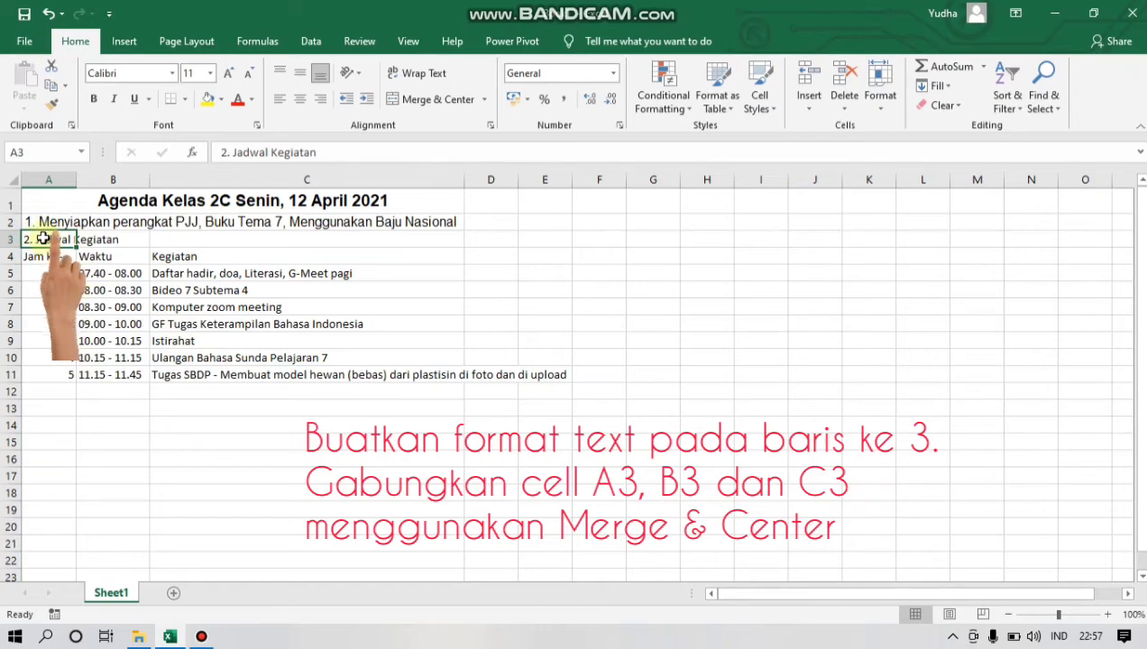
drag(41, 237, 187, 235)
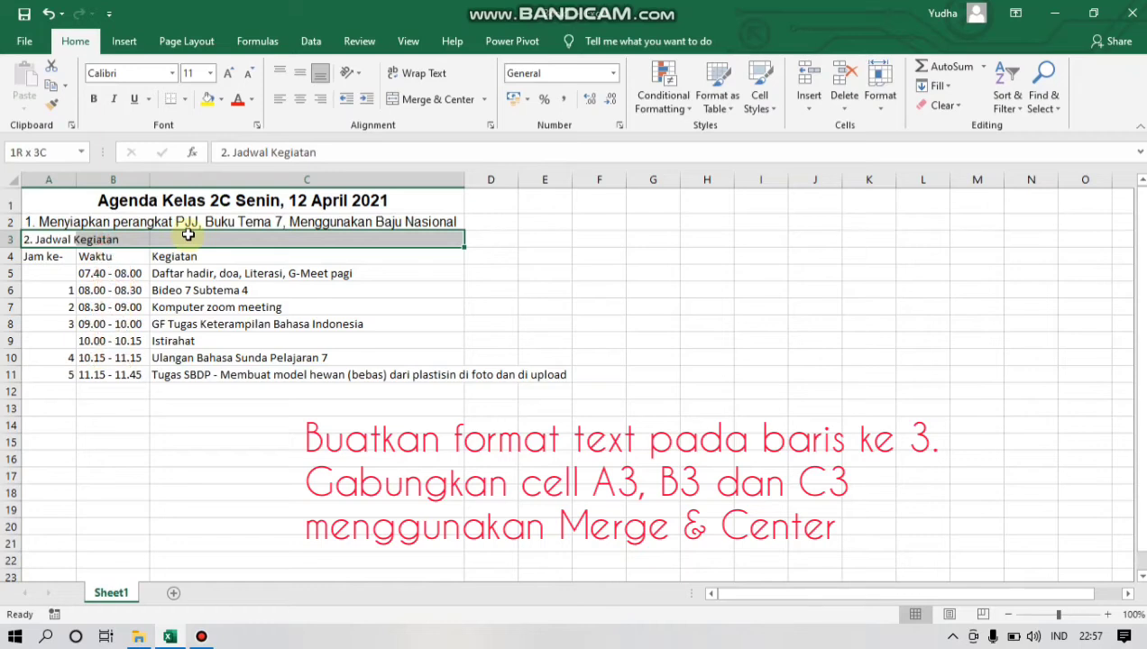
drag(188, 235, 187, 235)
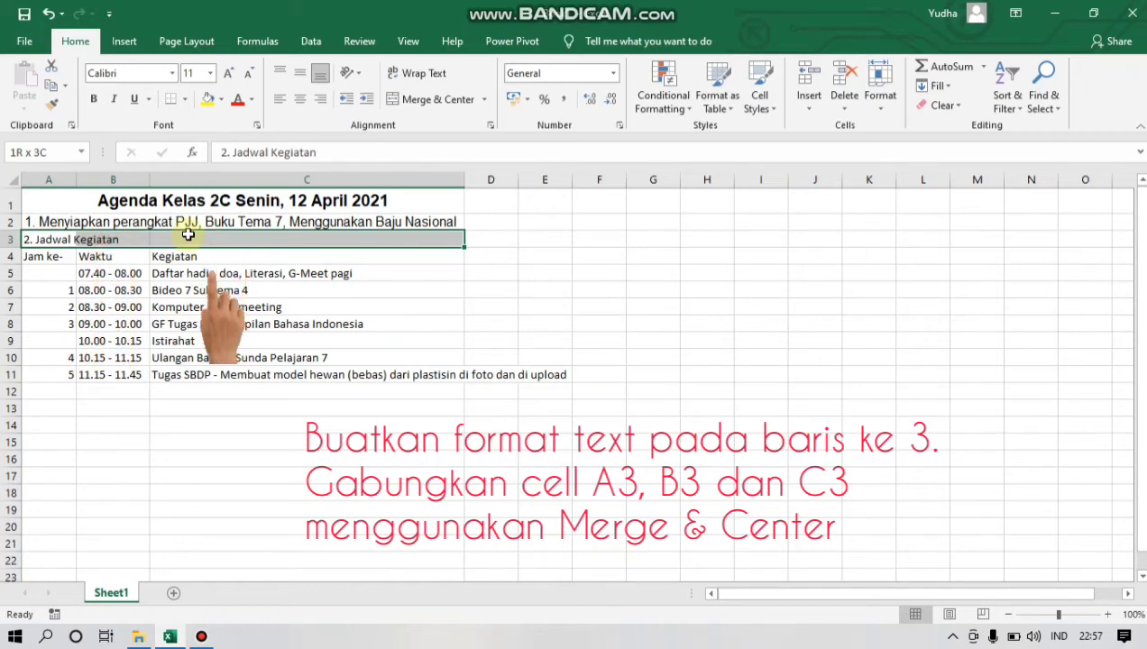
click(396, 102)
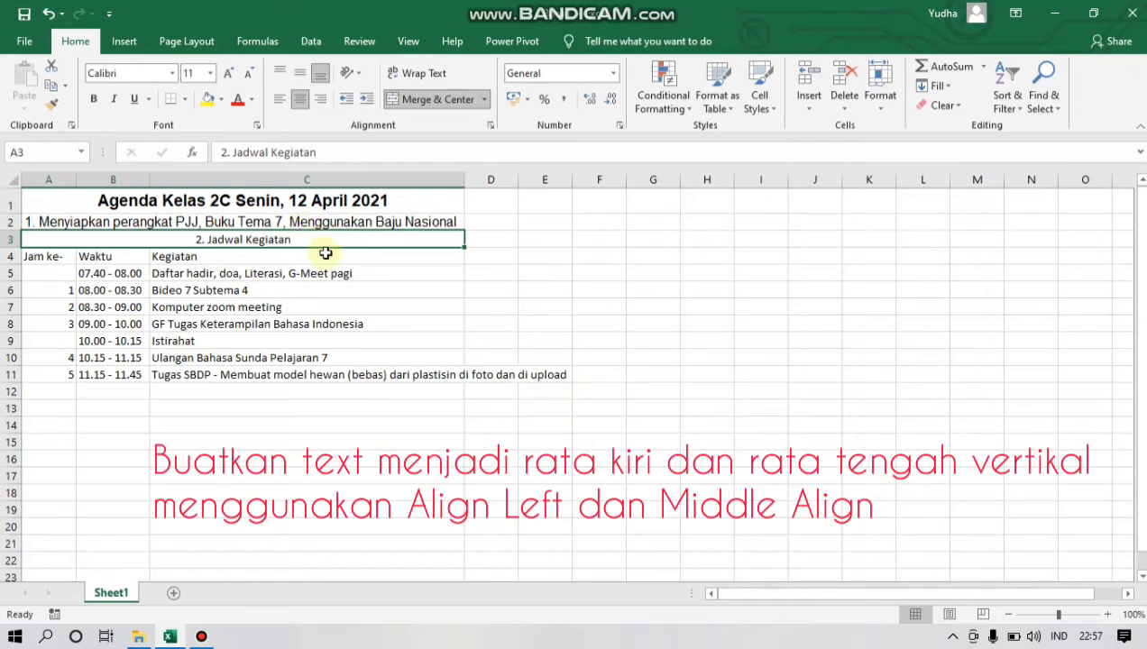
click(282, 100)
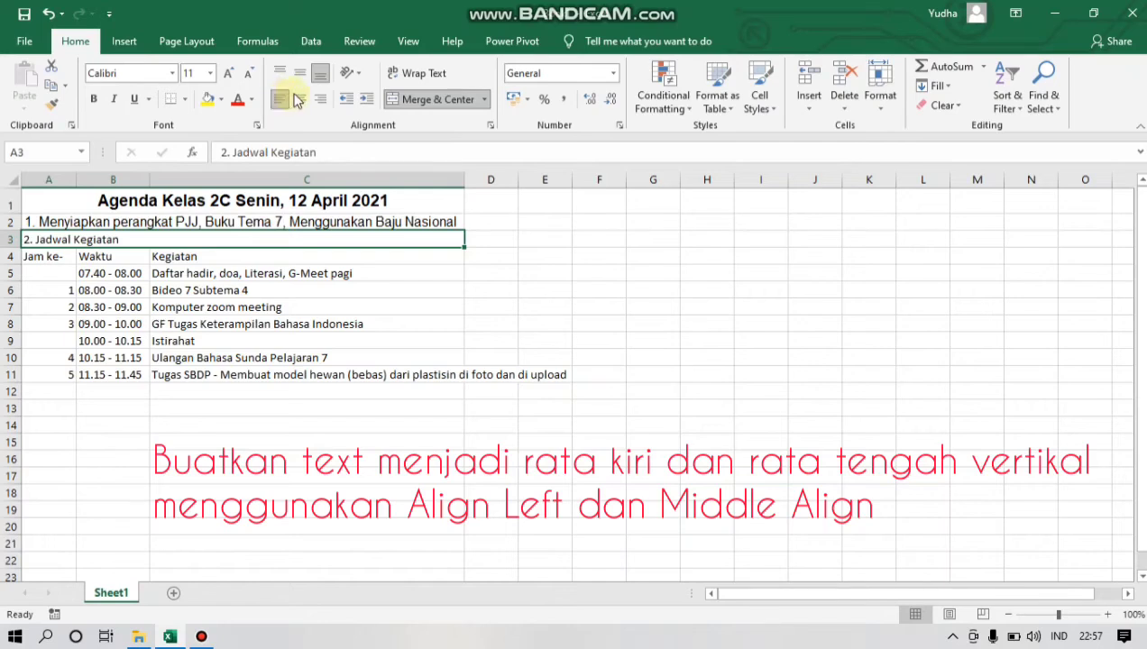
click(303, 74)
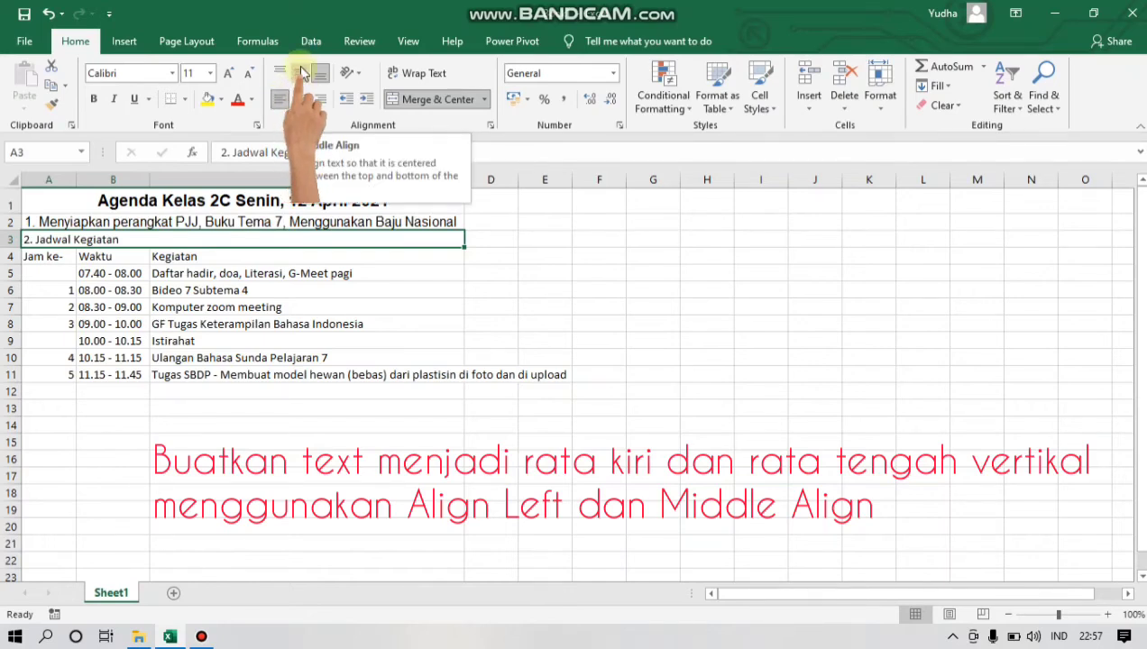
Set the "2. Jadwal Kegiatan" heading in row 3 to Arial, size 12
click(151, 76)
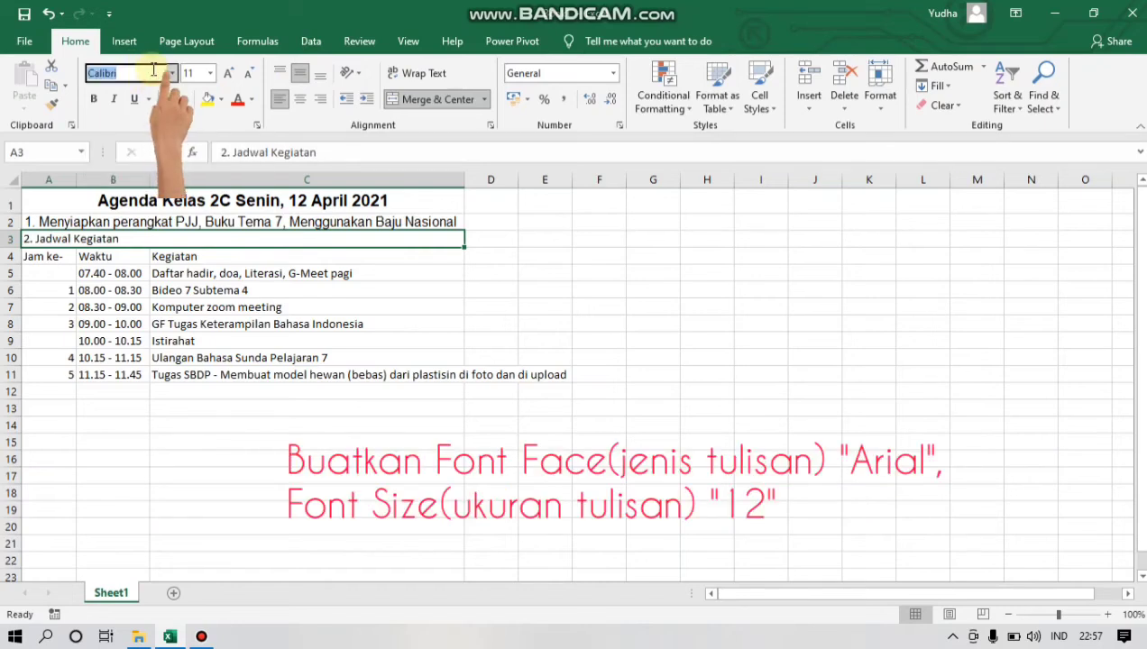
text(Aria)
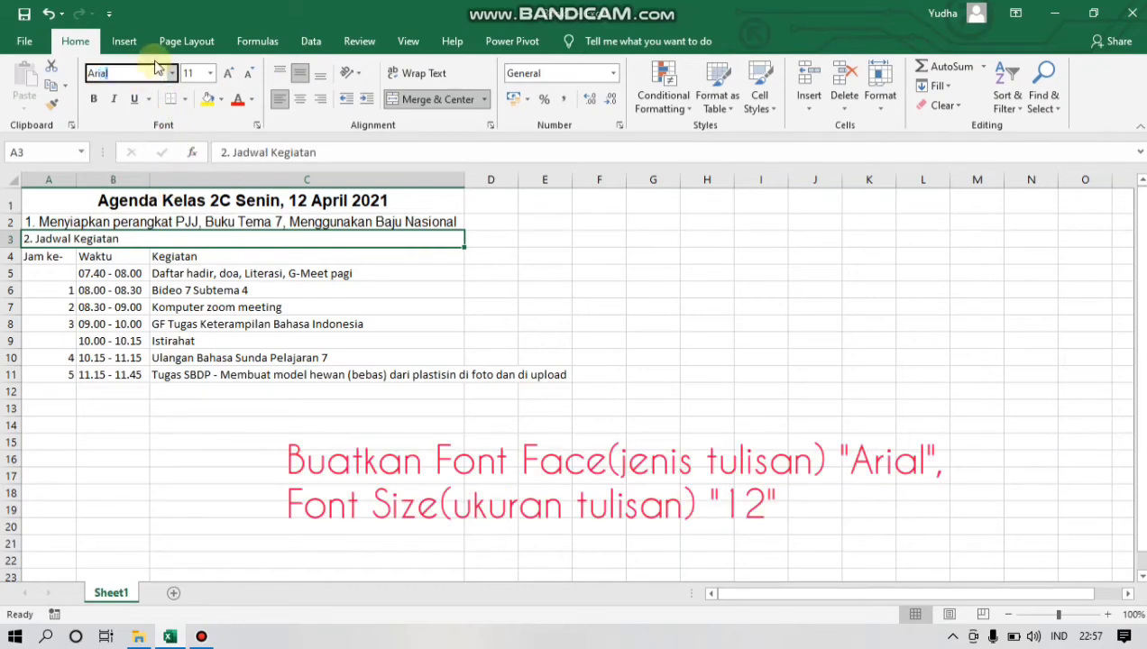
text(l)
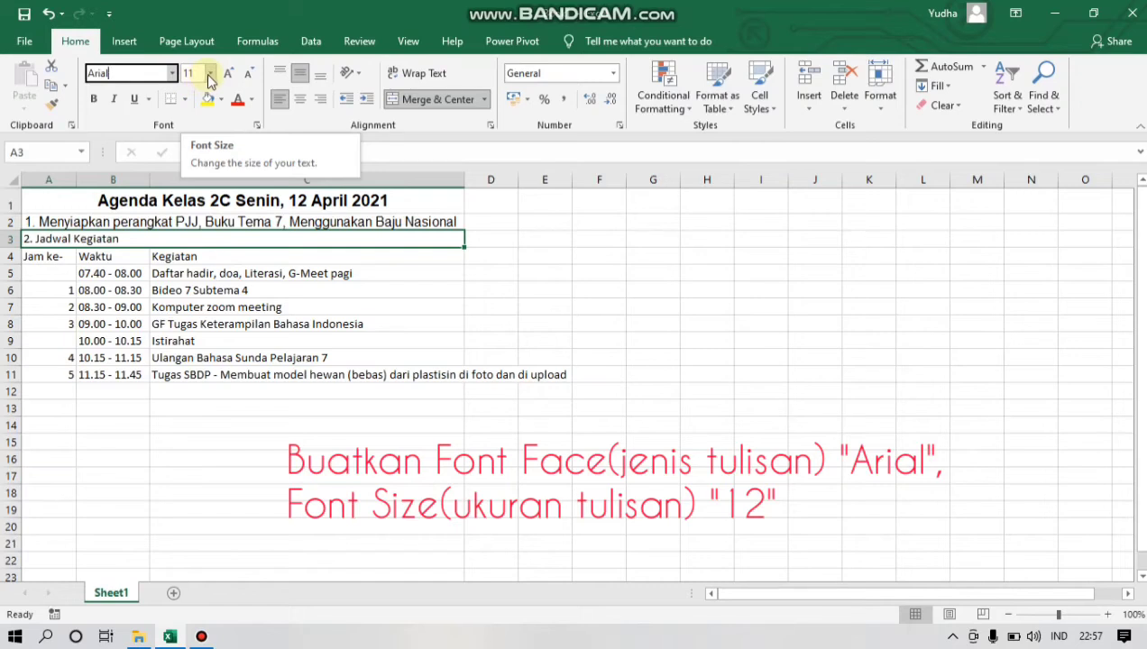
click(209, 73)
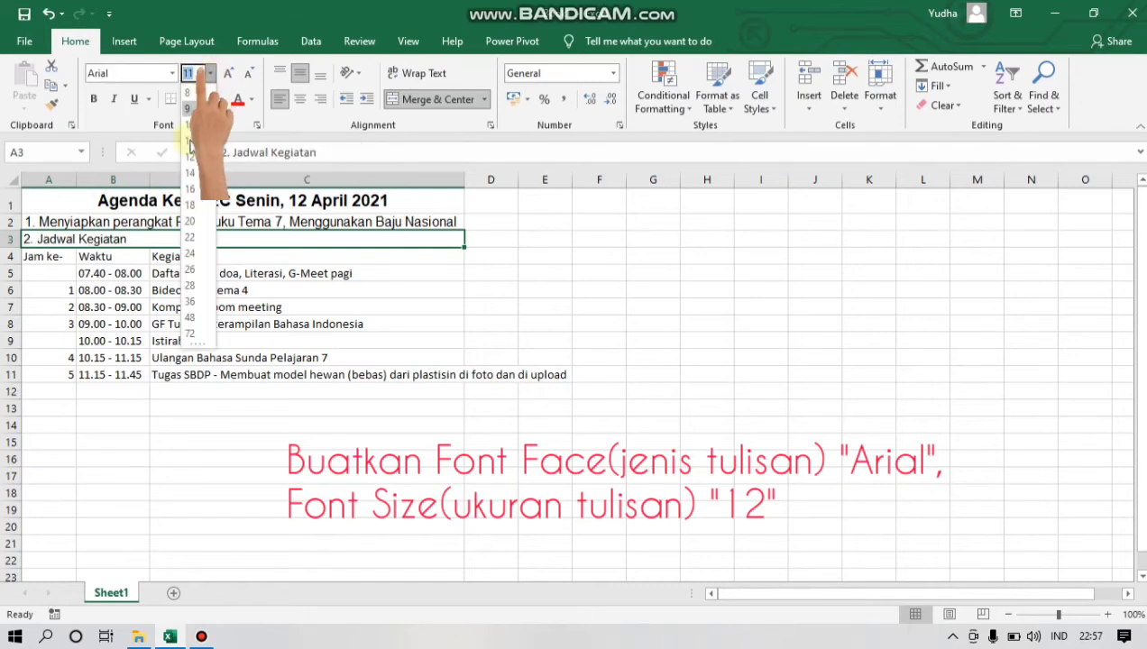
click(191, 157)
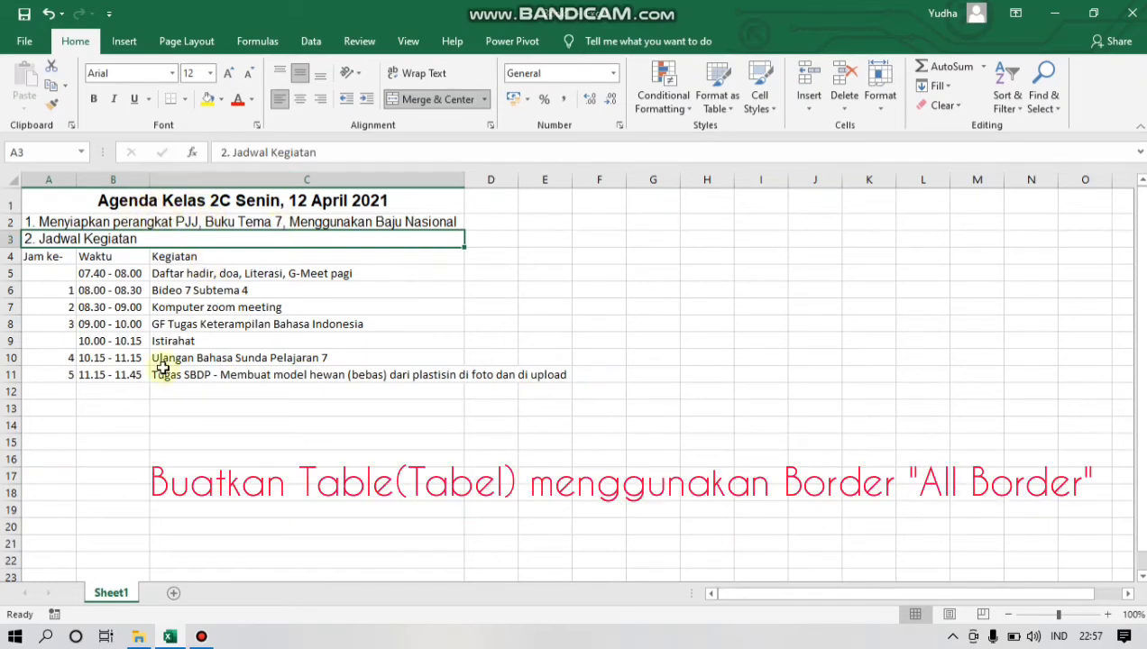
Apply All Borders to the schedule table in cells A4:C11
click(32, 257)
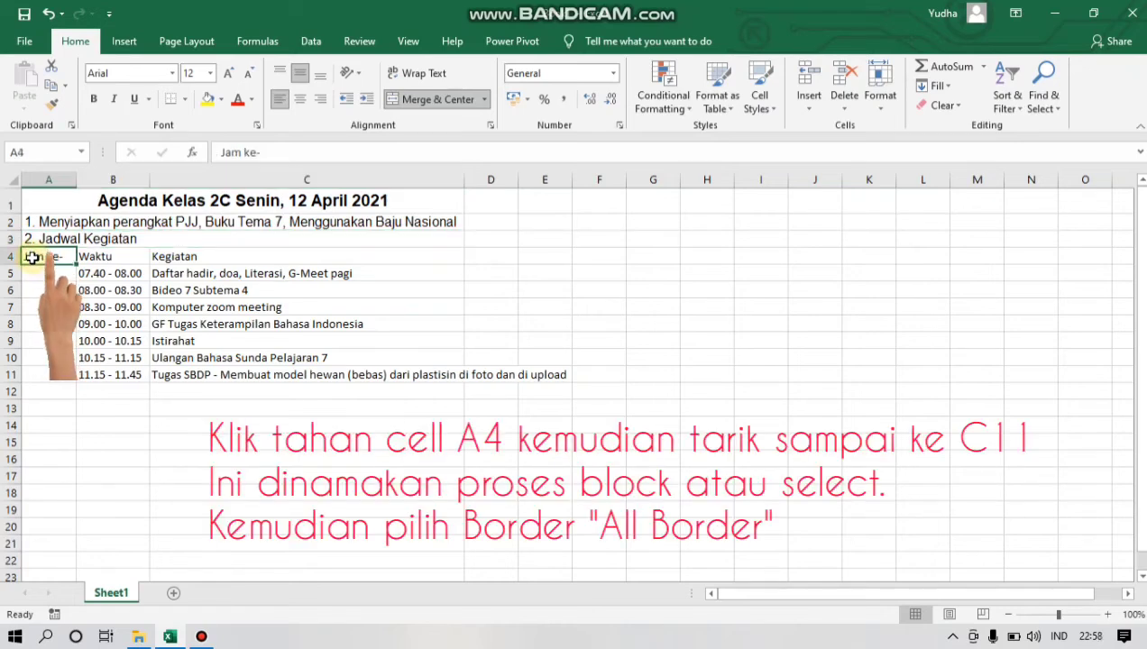
drag(32, 257, 205, 260)
drag(352, 258, 360, 372)
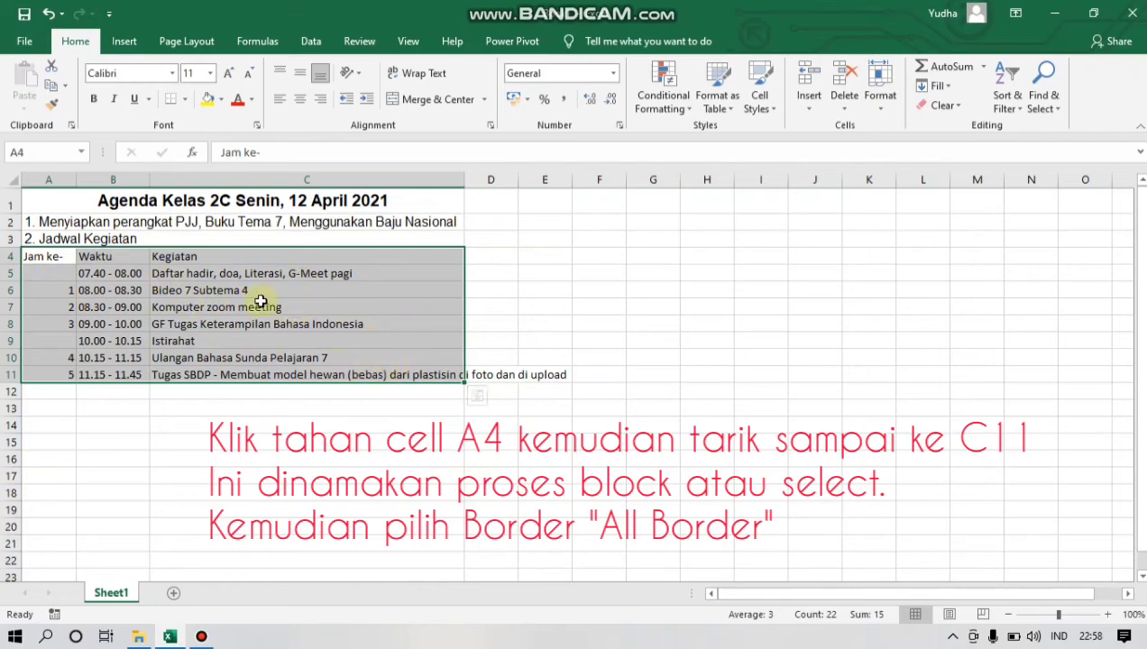
click(184, 99)
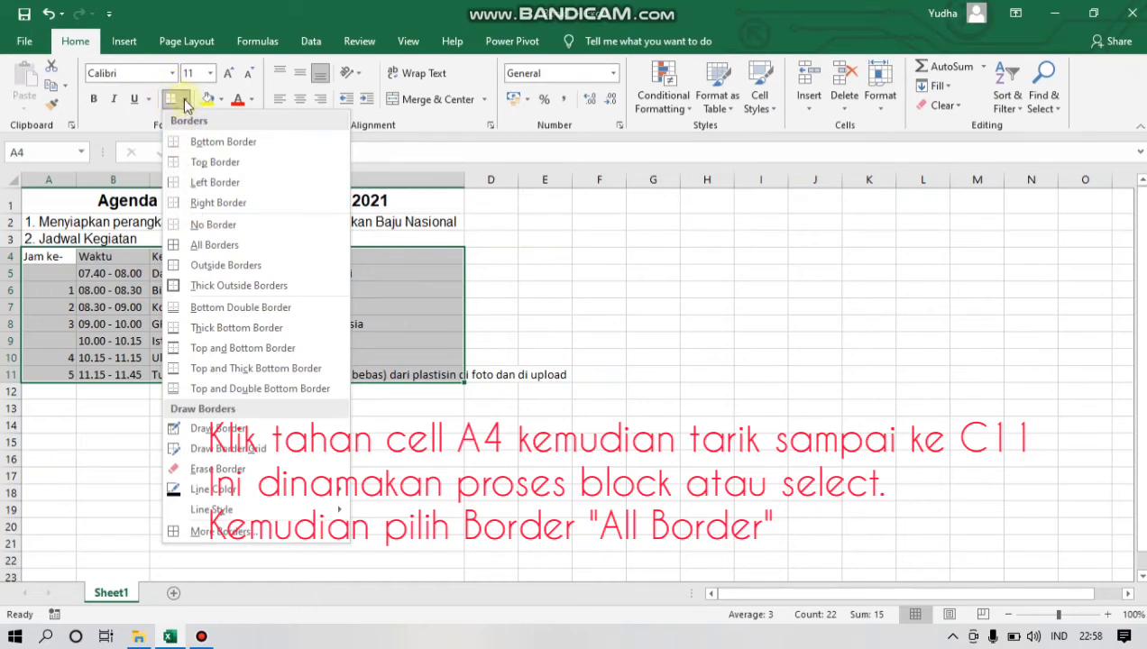
click(200, 247)
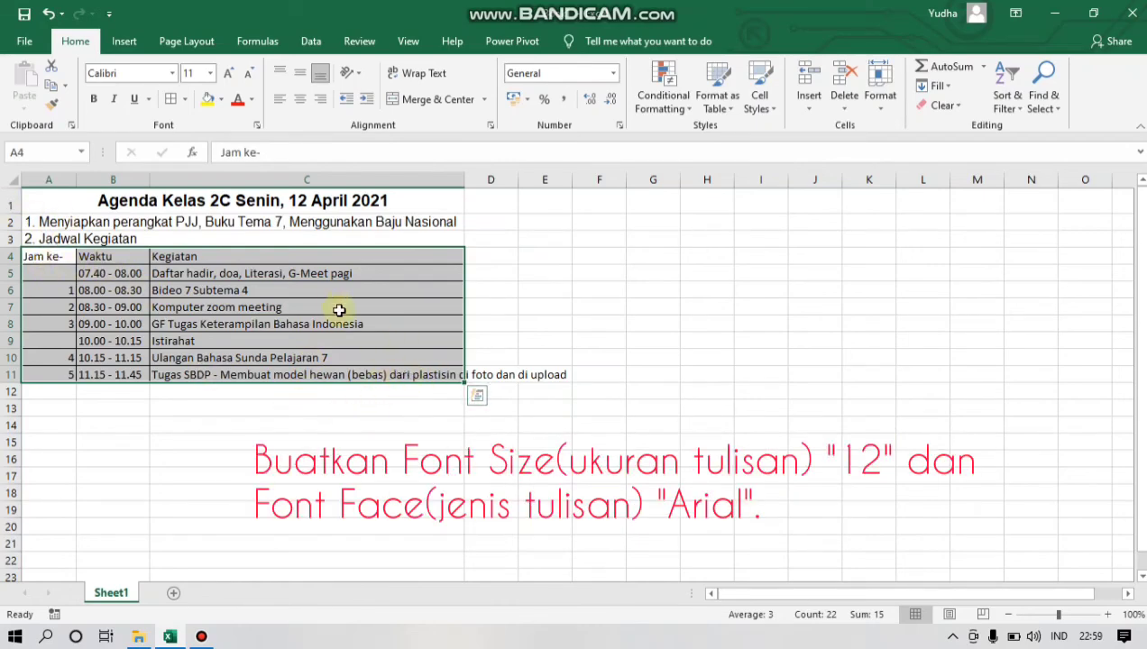
Set the text of the schedule table A4:C11 to font size 12 and Arial
click(210, 73)
click(190, 157)
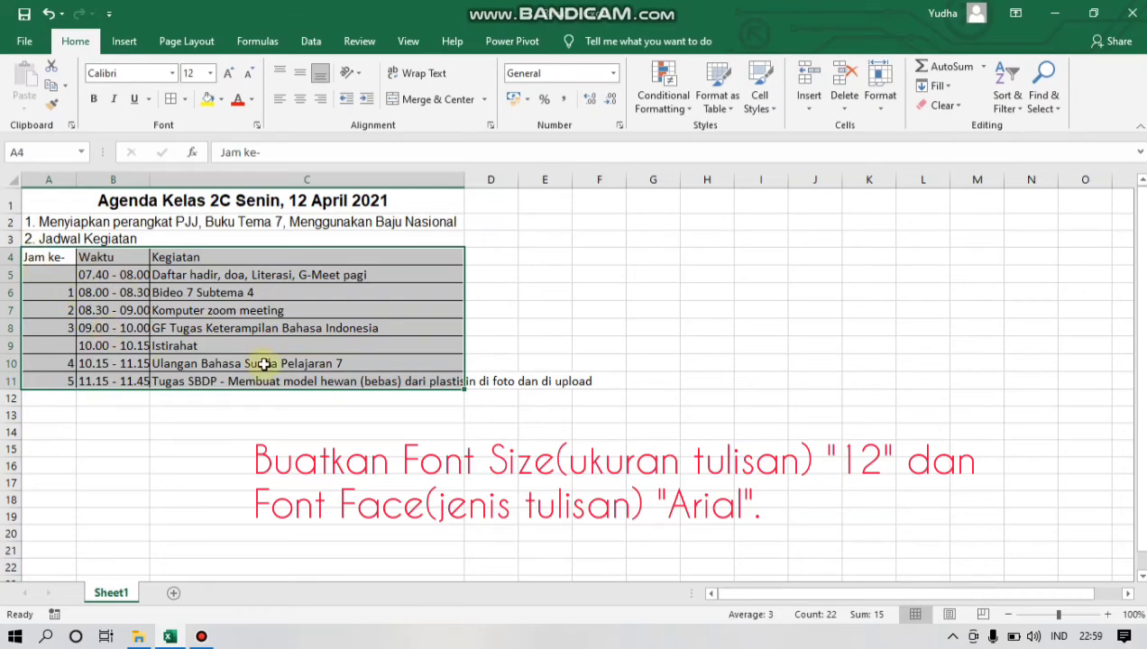
click(172, 74)
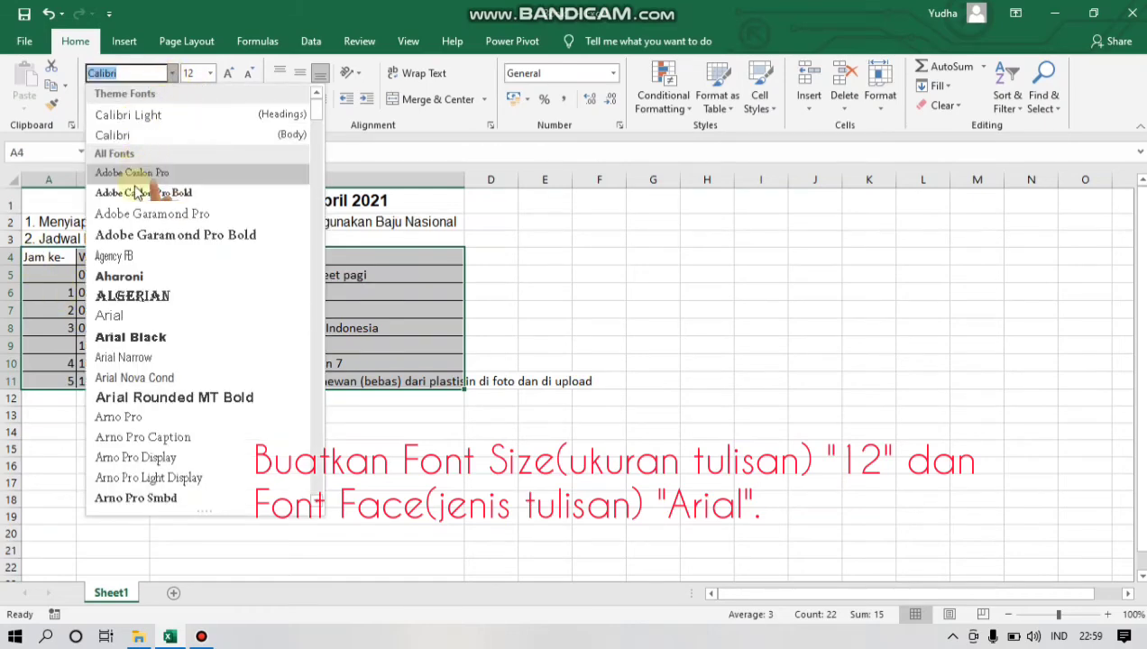
click(112, 316)
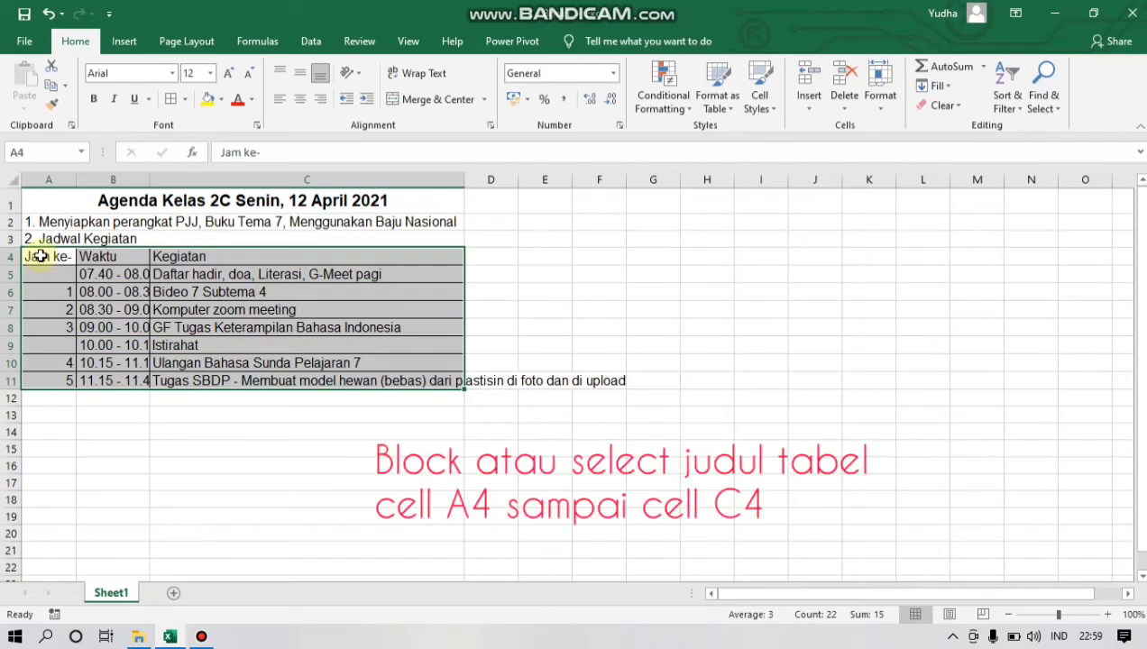
Center the table headings in A4:C4 horizontally and vertically and make them bold
click(41, 257)
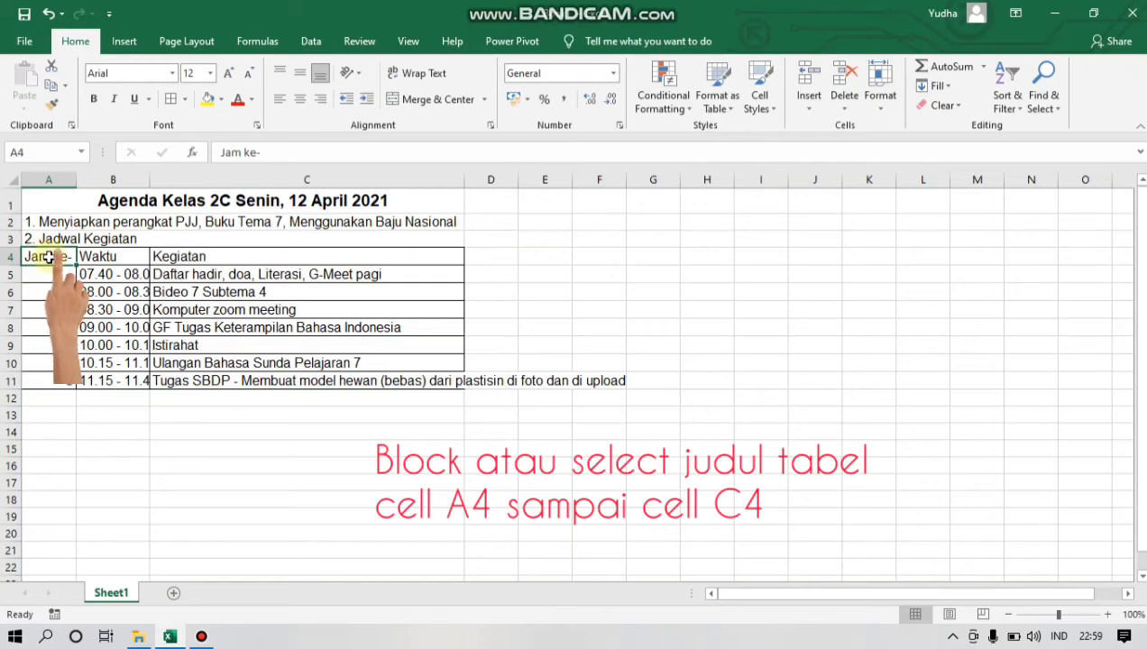
drag(67, 256, 213, 257)
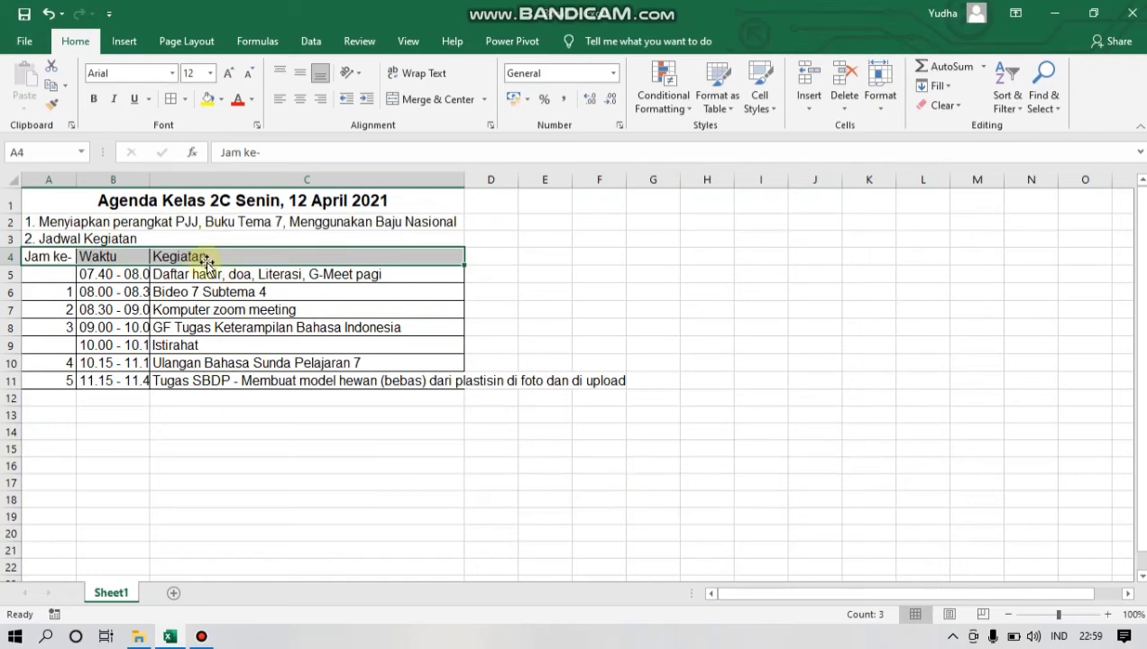
click(300, 99)
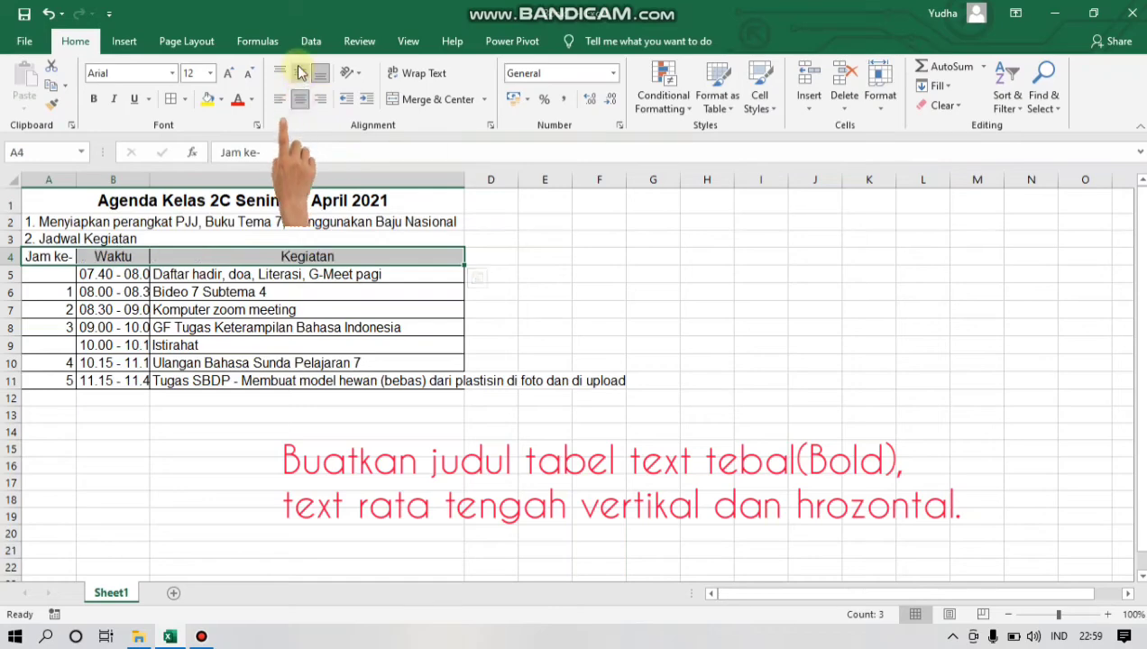
click(297, 71)
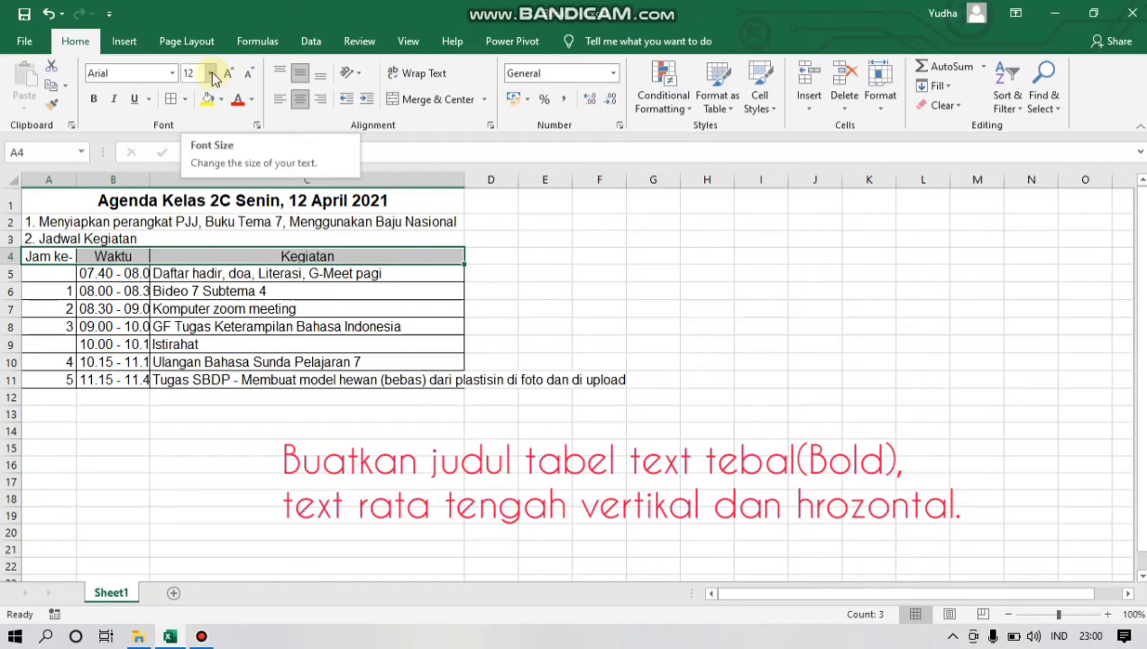
click(95, 102)
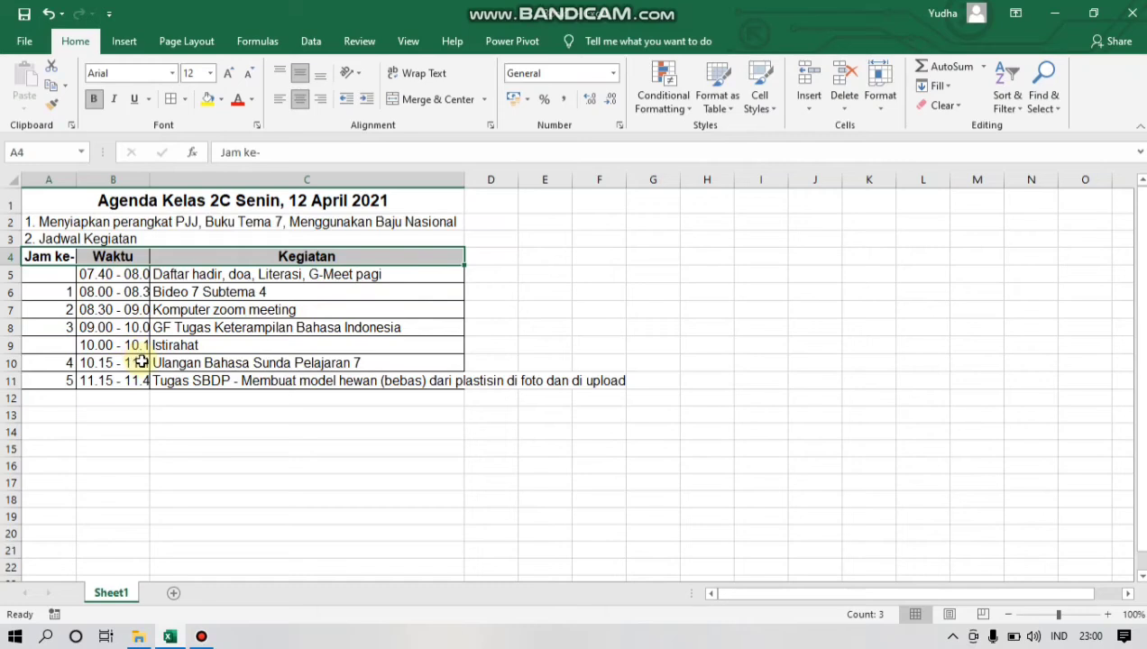
Widen column B enough to show the full time ranges, and widen column A slightly around its heading
click(126, 280)
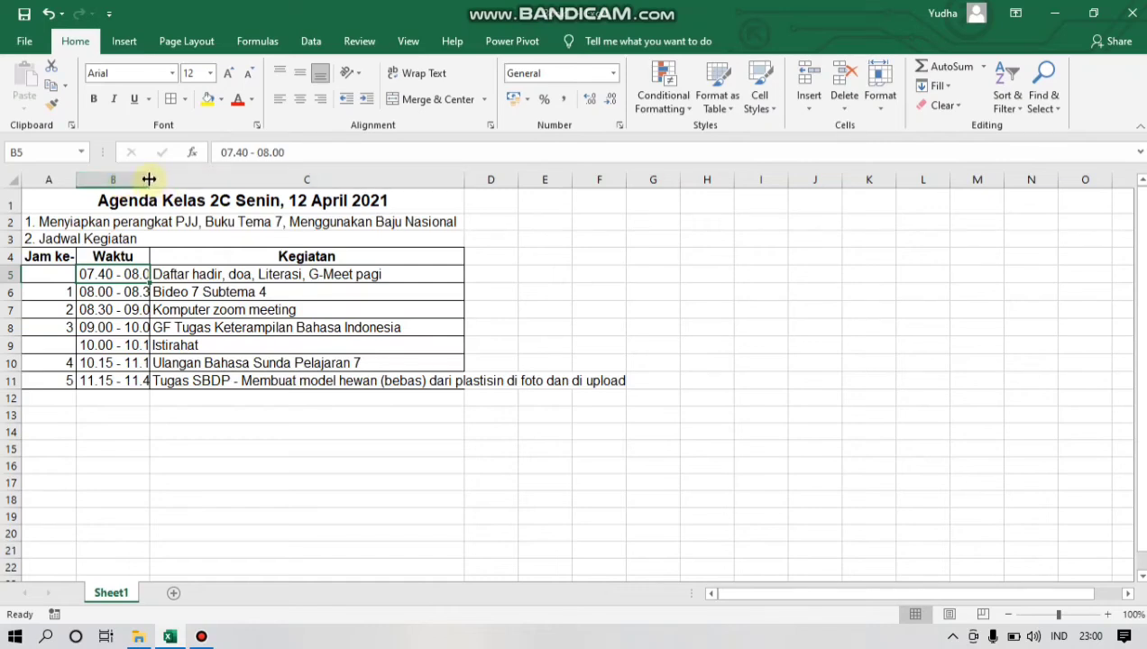
drag(149, 179, 172, 180)
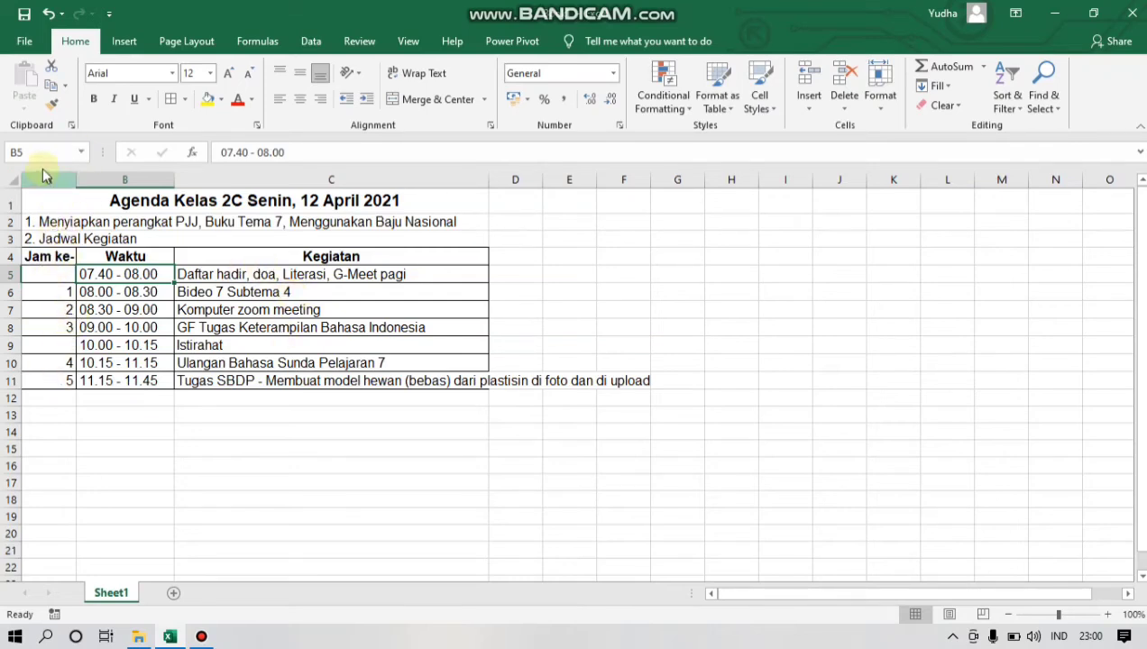
drag(74, 180, 88, 179)
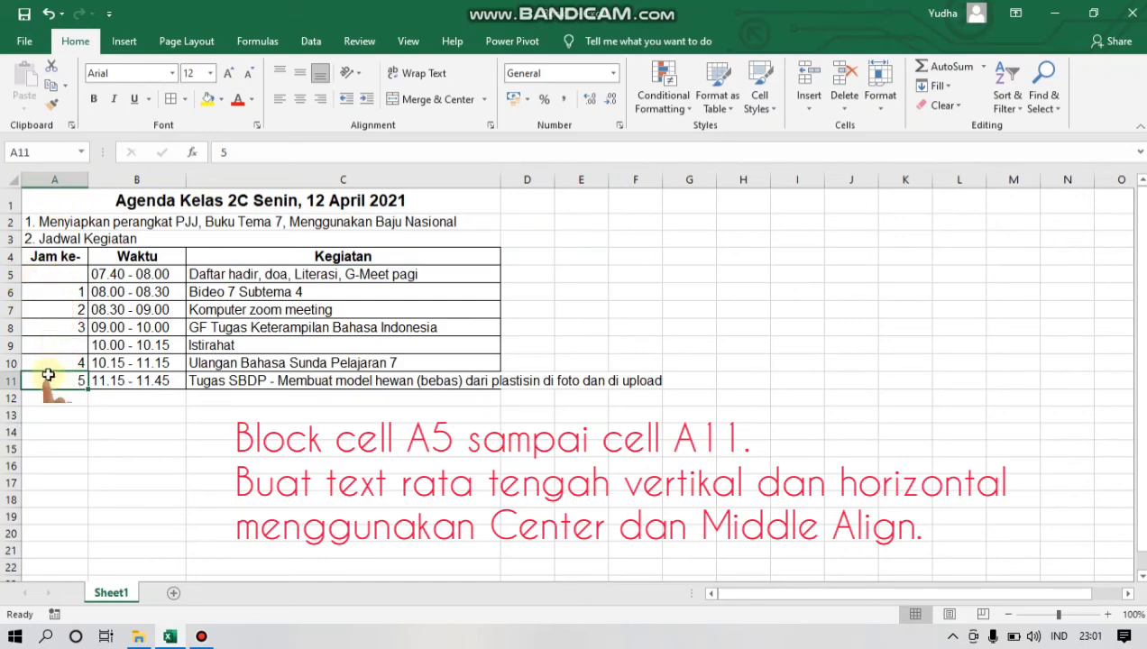
Center the lesson numbers in A5:A11 horizontally and vertically
drag(67, 275, 56, 381)
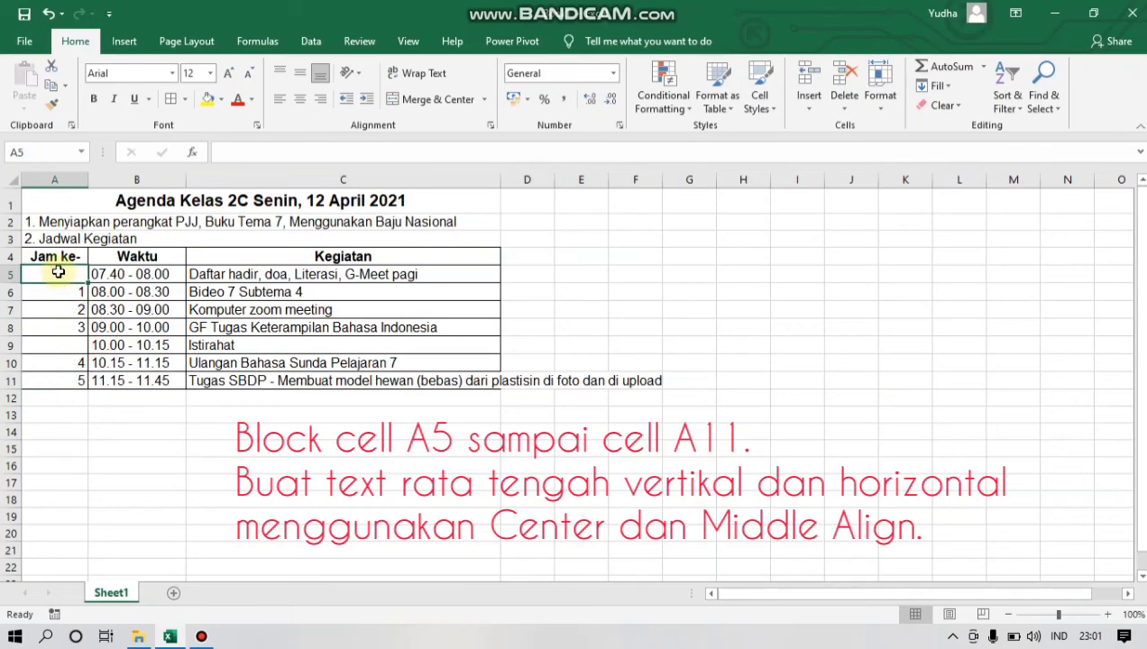
drag(58, 272, 71, 383)
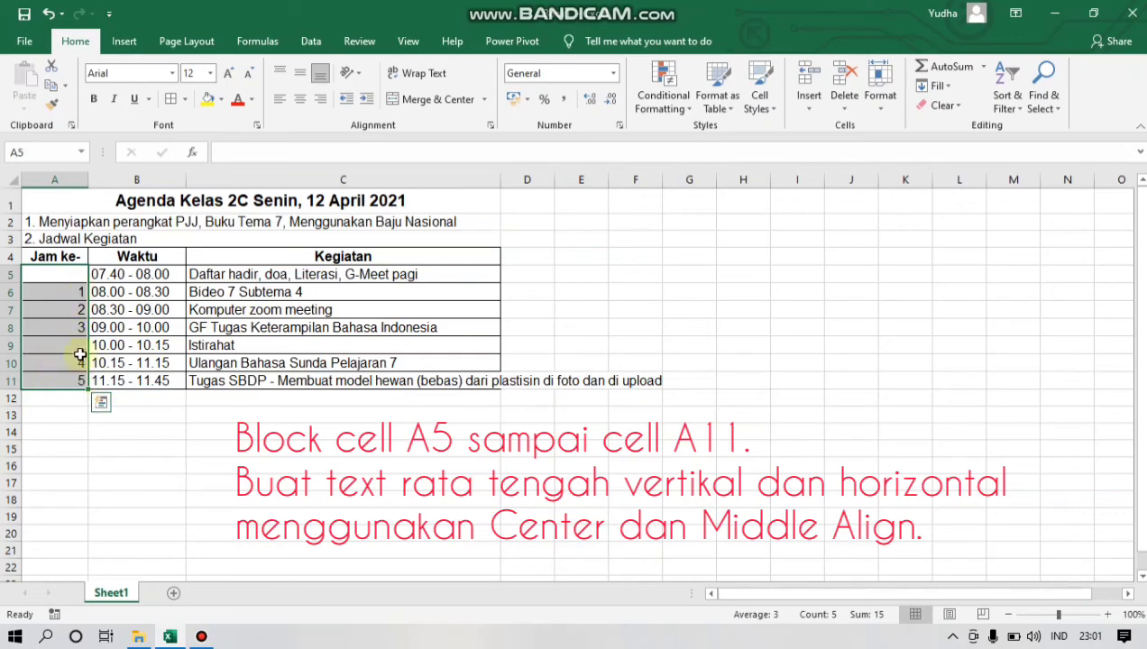
click(300, 101)
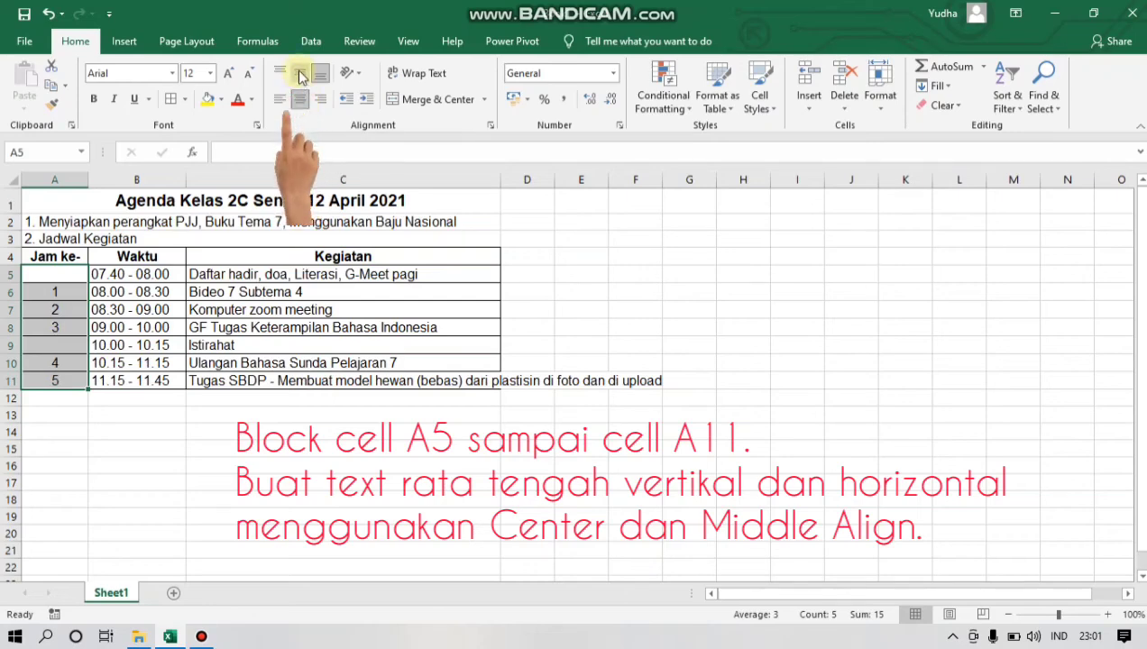
click(299, 74)
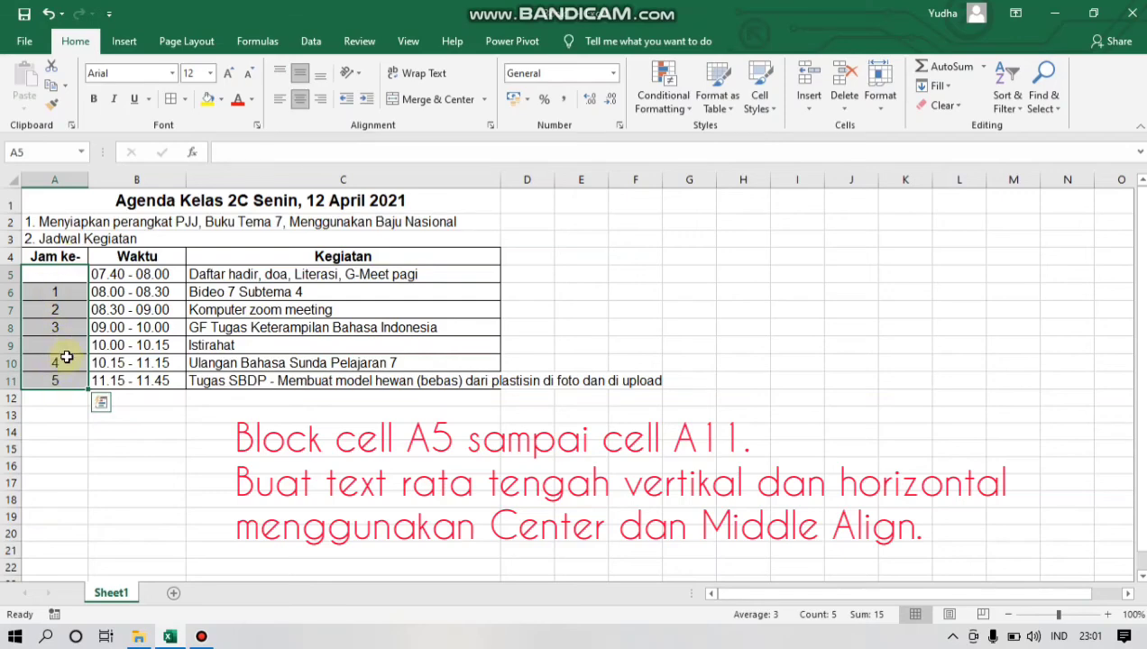
click(68, 358)
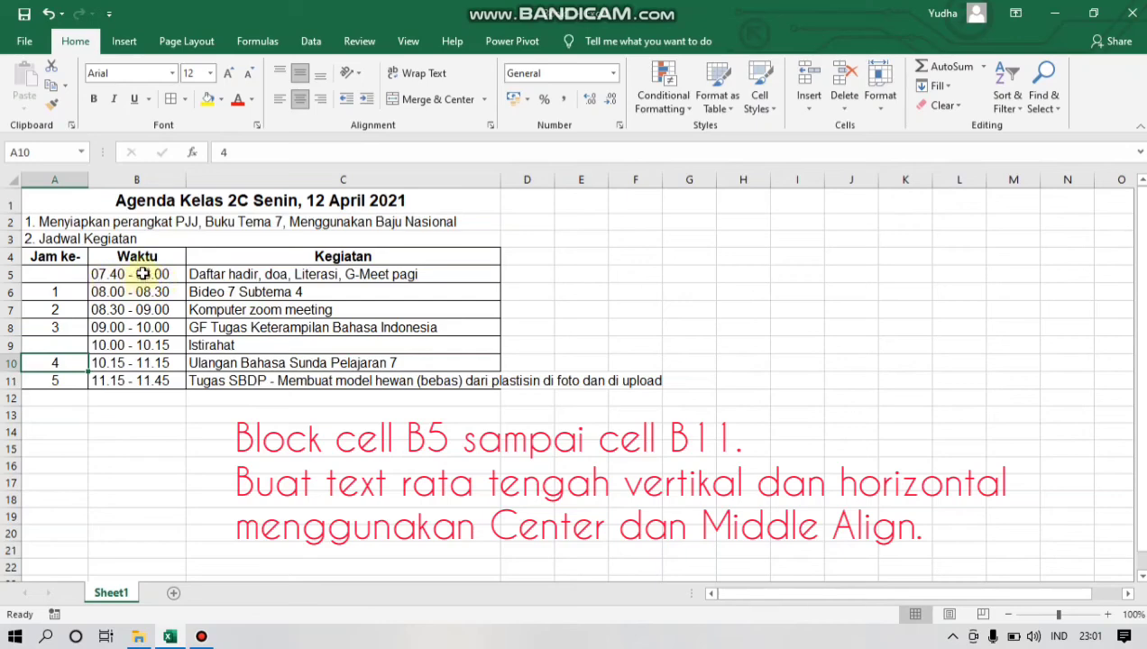
Center the time ranges in B5:B11 horizontally and vertically
click(143, 274)
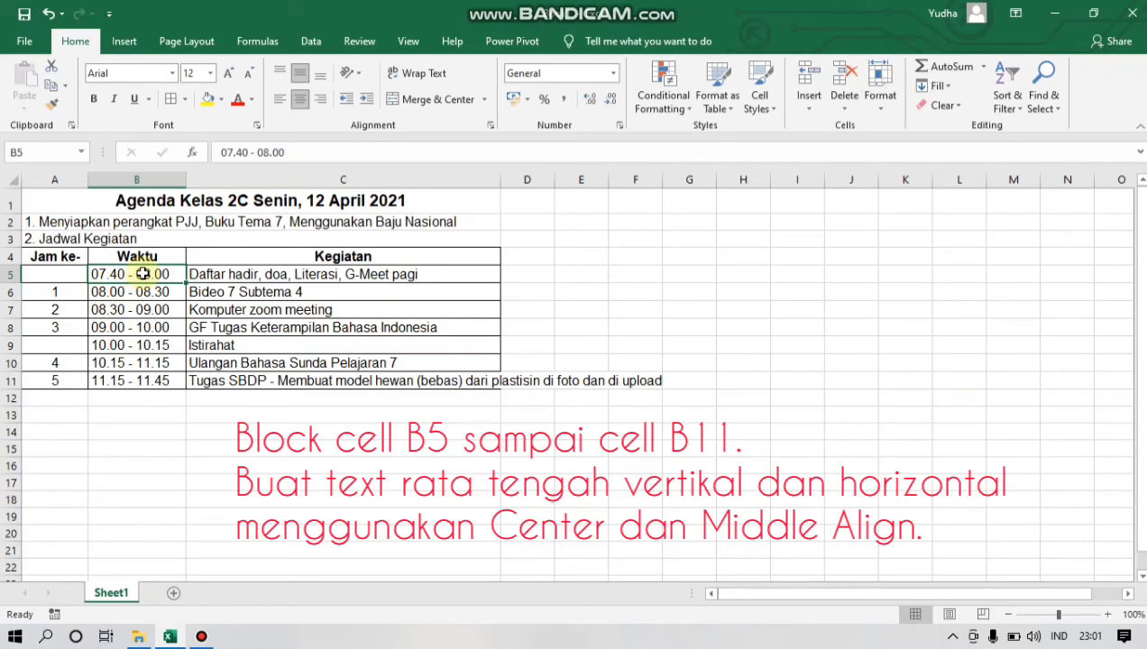
drag(142, 274, 158, 372)
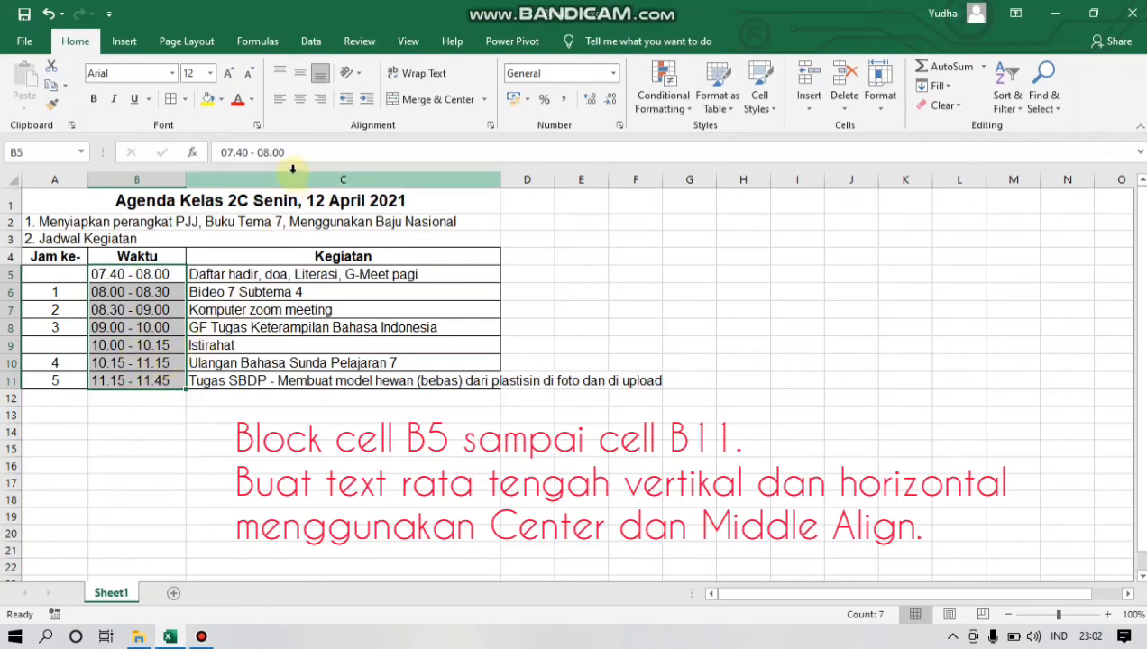
click(300, 99)
click(299, 74)
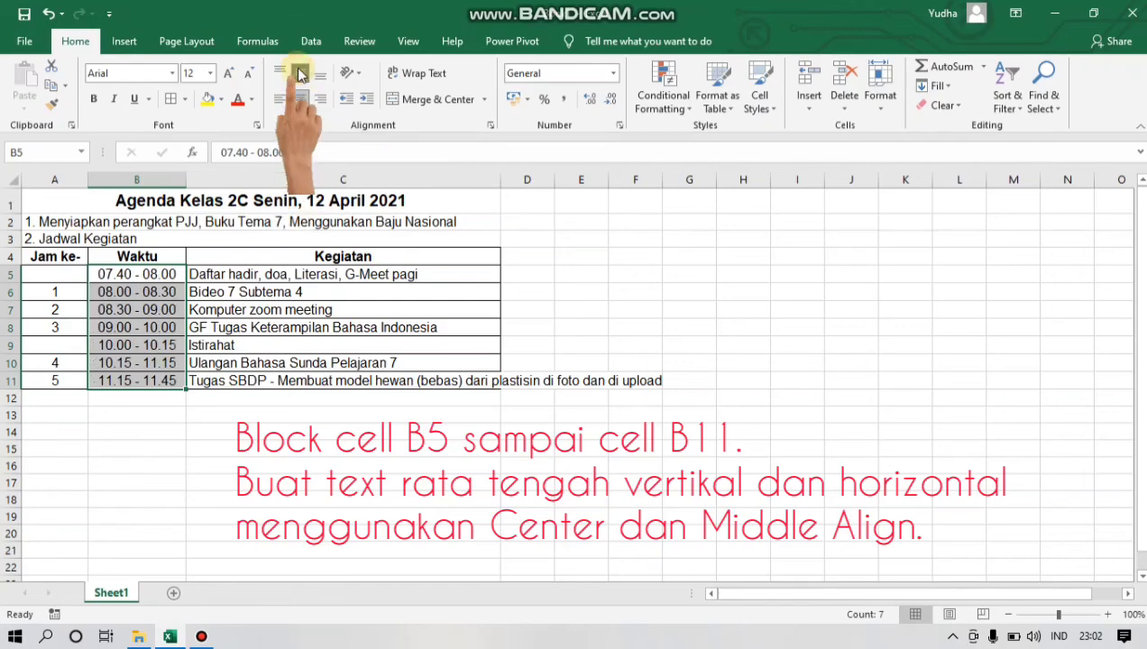
Align the activities in C5:C11 left and vertically to the middle
click(268, 277)
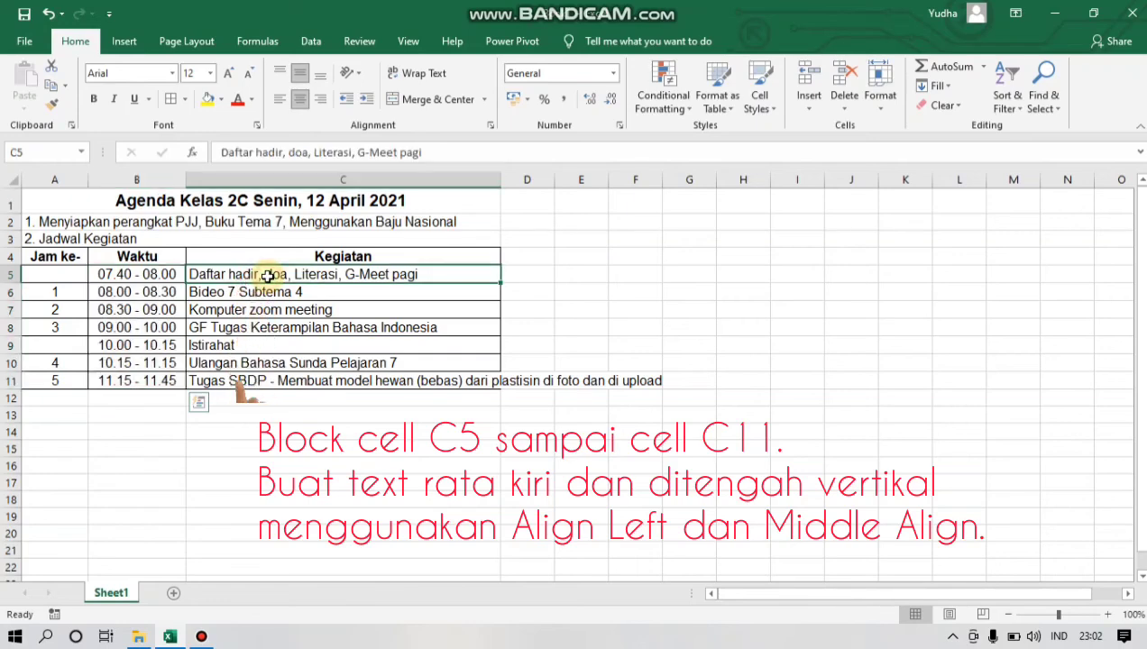
drag(268, 277, 283, 382)
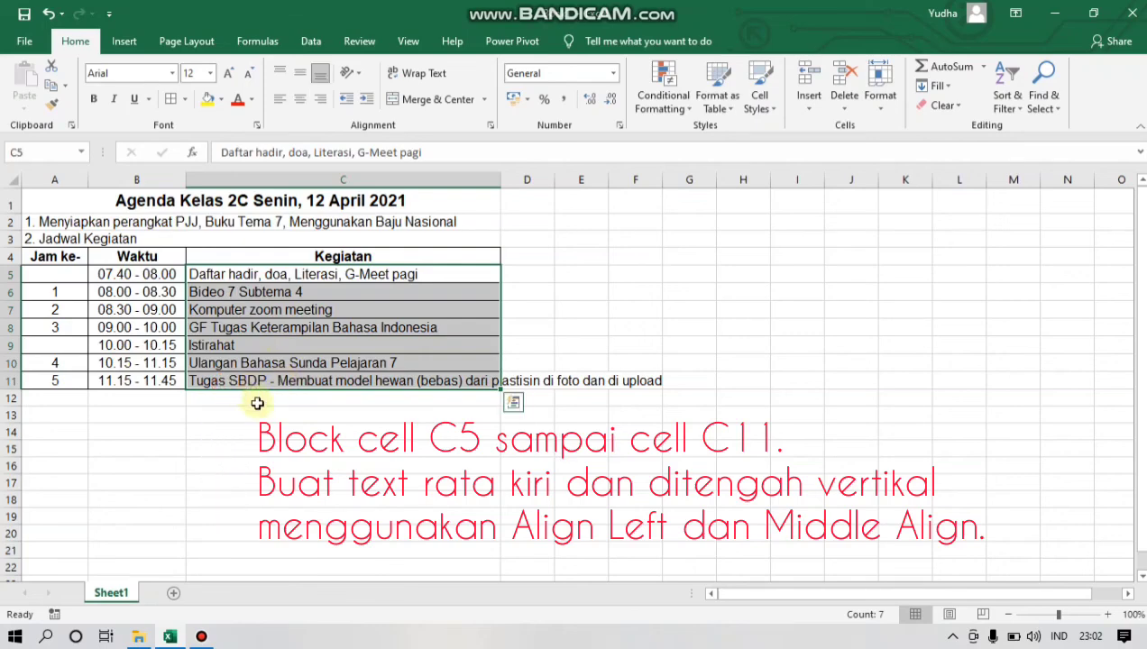
click(280, 99)
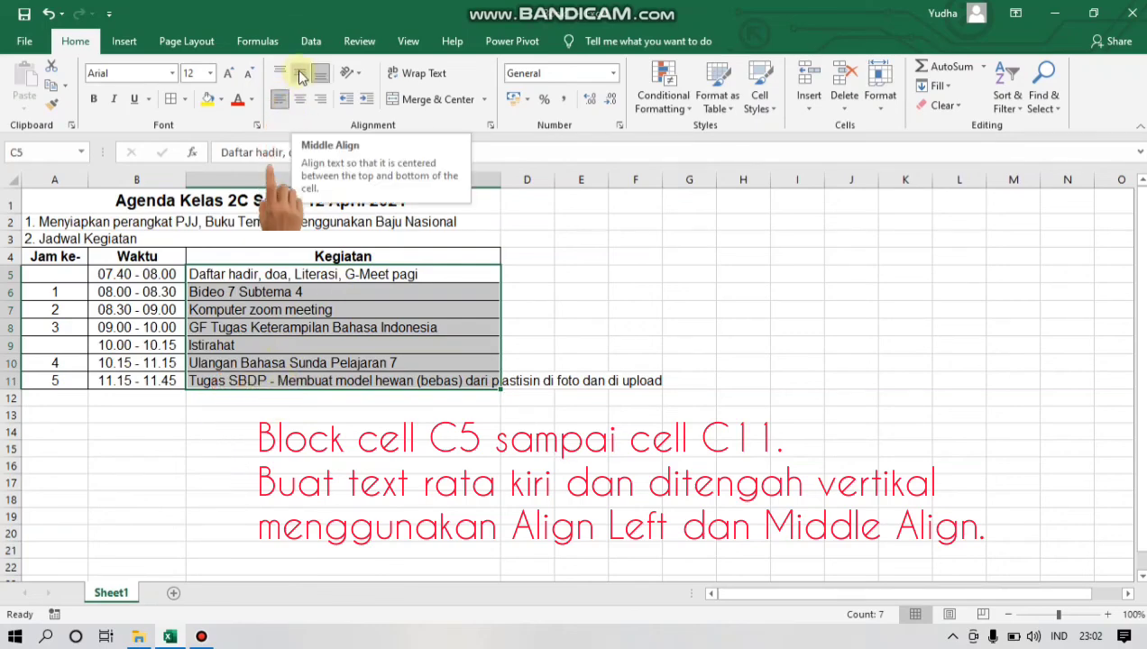
click(298, 71)
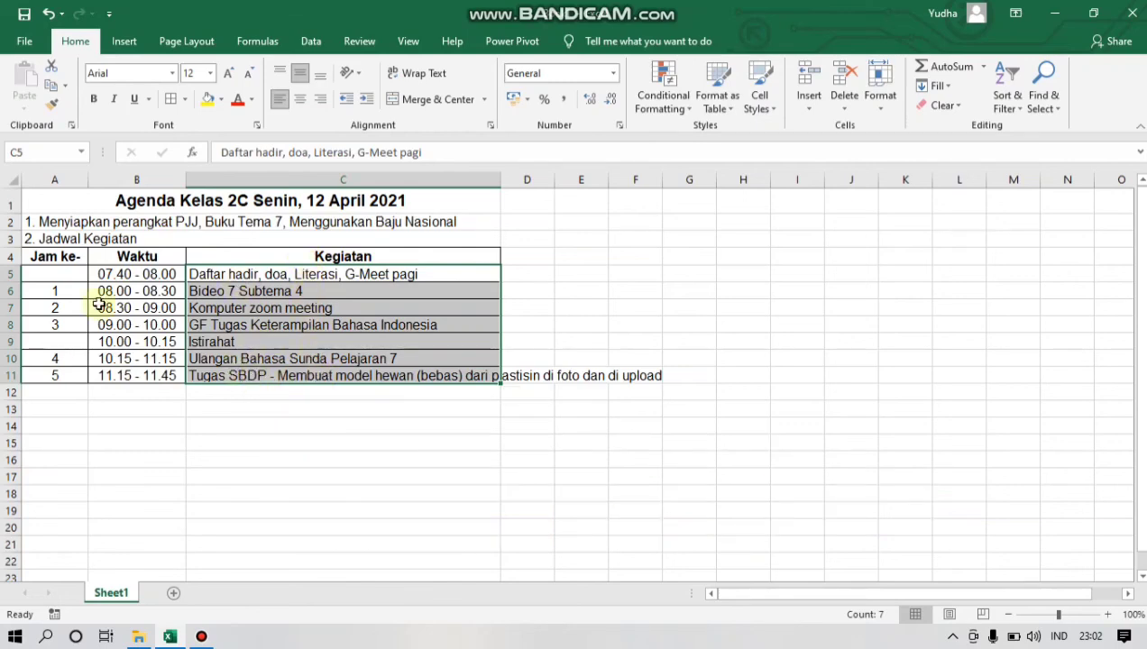
Increase the height of row 4 slightly to give the table headings more room
click(273, 276)
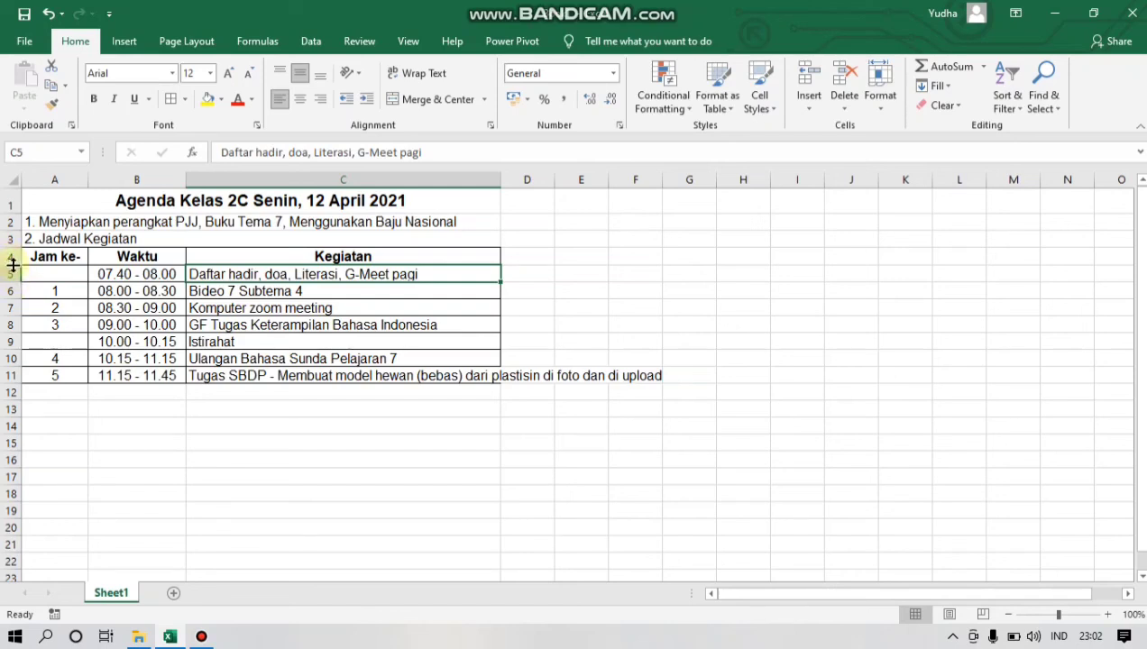
drag(13, 265, 16, 274)
click(493, 254)
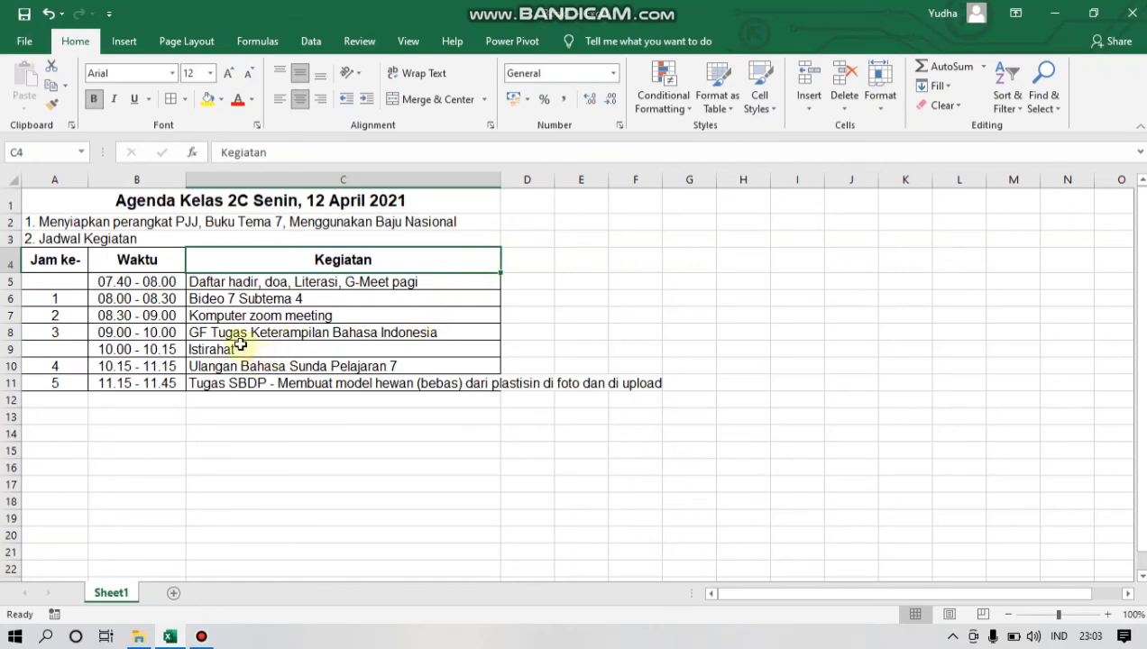
Wrap the long Tugas SBDP text in cell C11 and narrow column C slightly
click(308, 384)
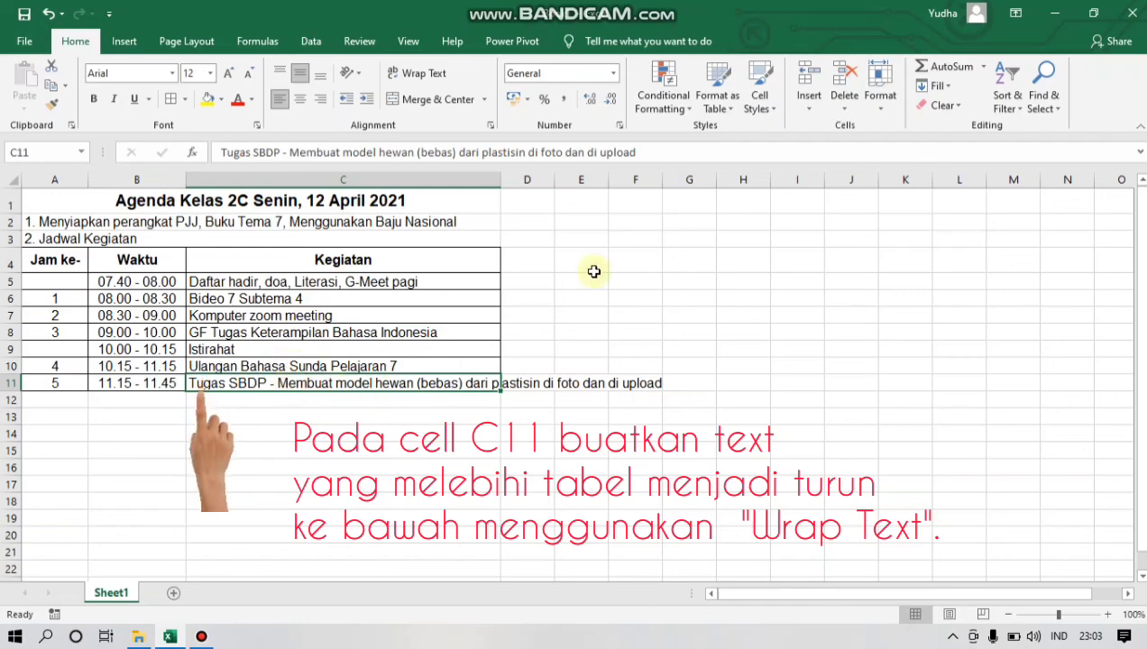
click(403, 76)
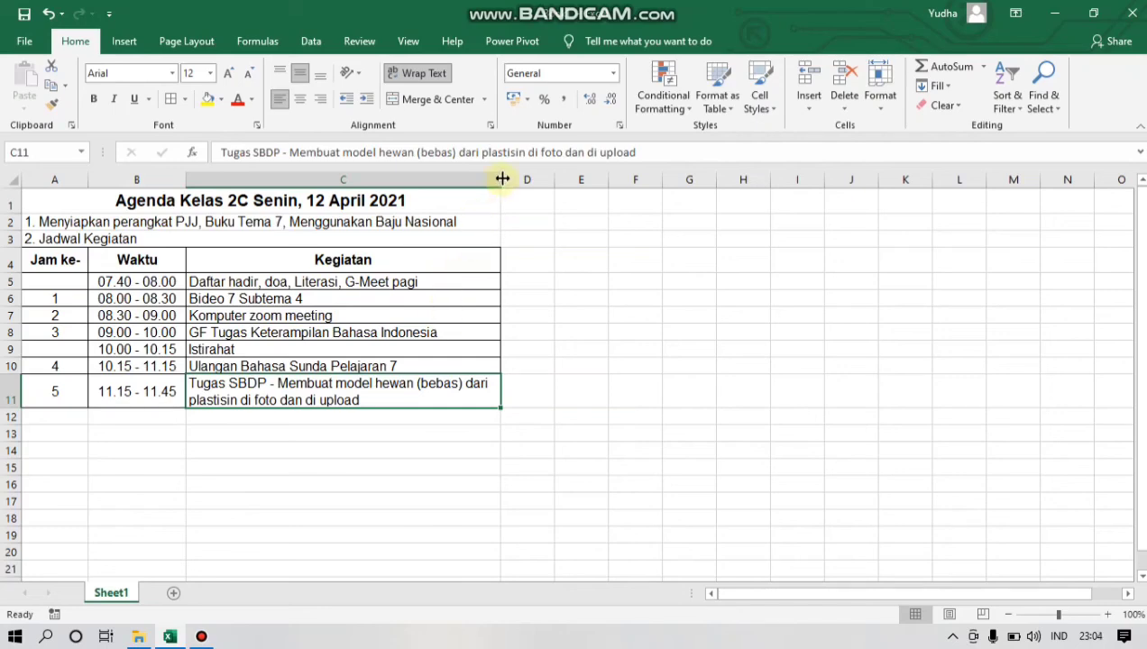
drag(503, 180, 472, 197)
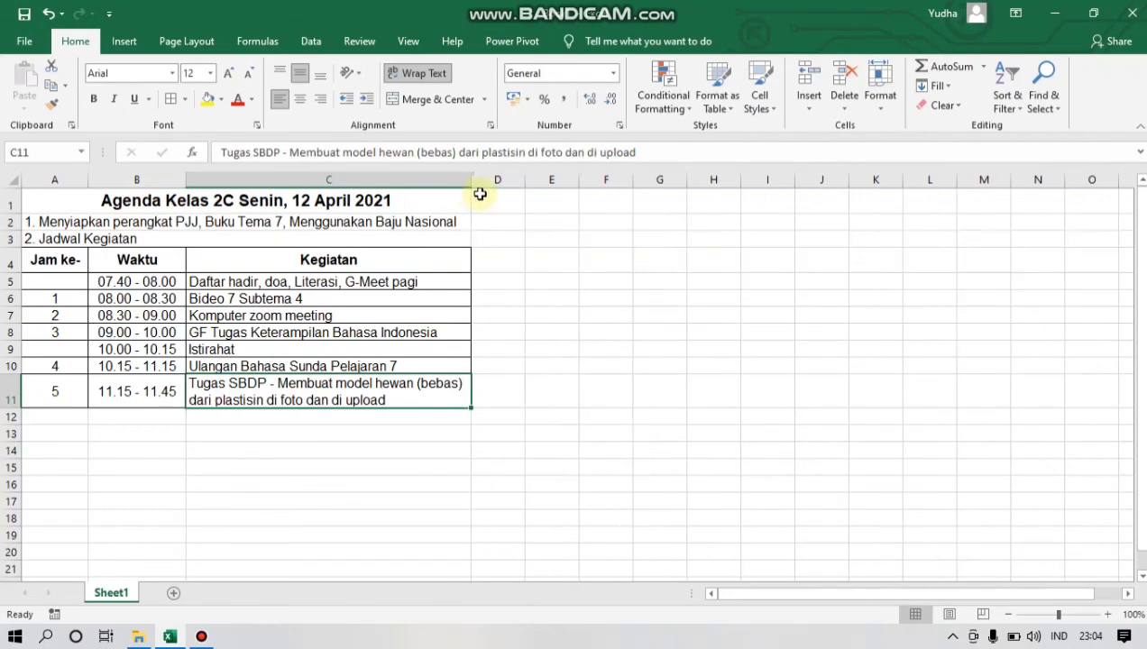
Add a period at the end of the Tugas SBDP text in cell C11
double_click(406, 395)
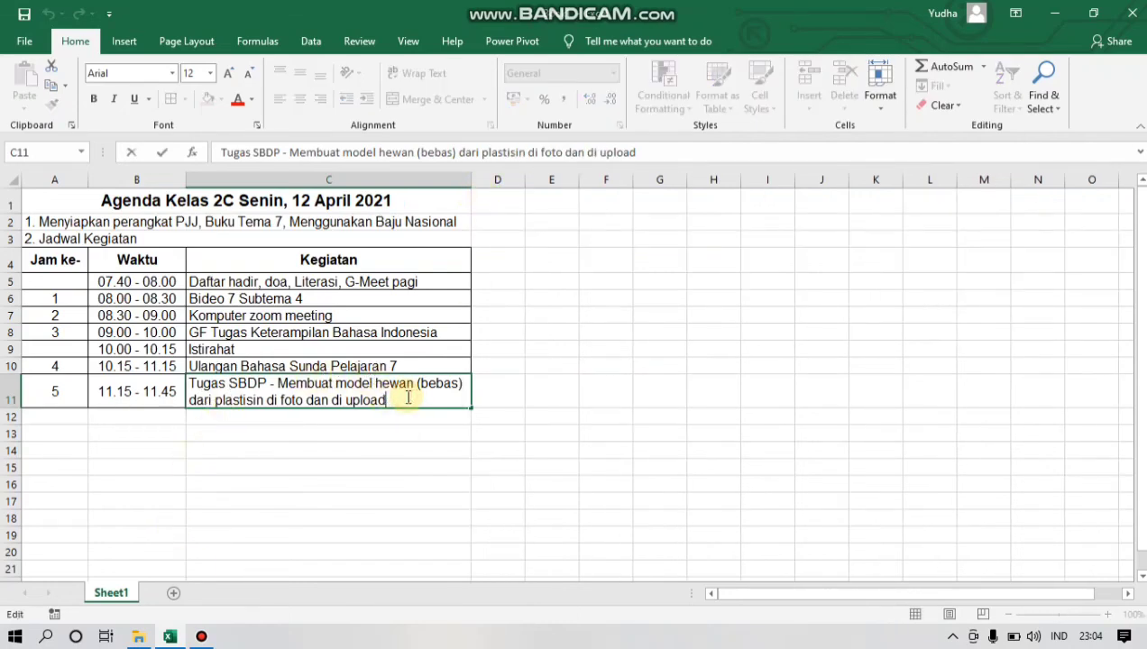
text(.)
click(379, 367)
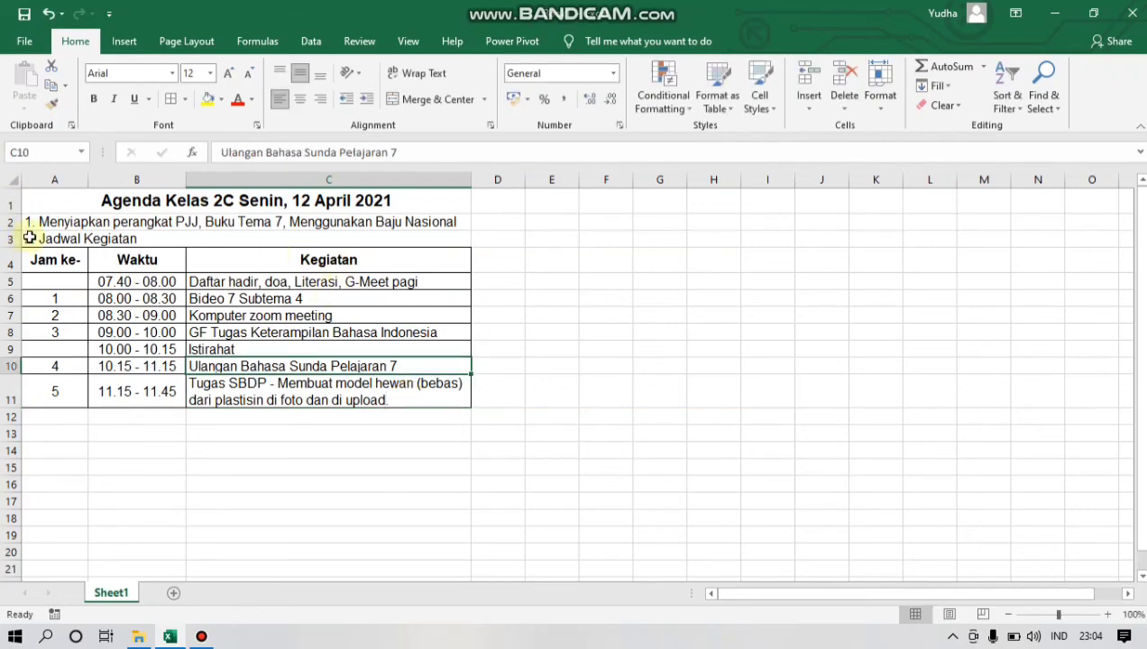